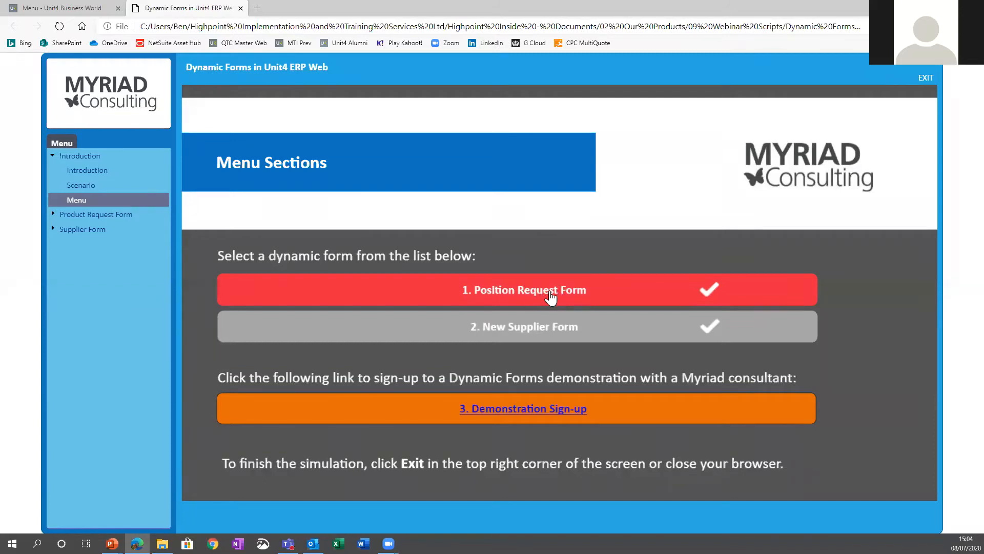
Step: Start the Position Request Form simulation and open the Position Request Form from the Forms module
left_click(550, 291)
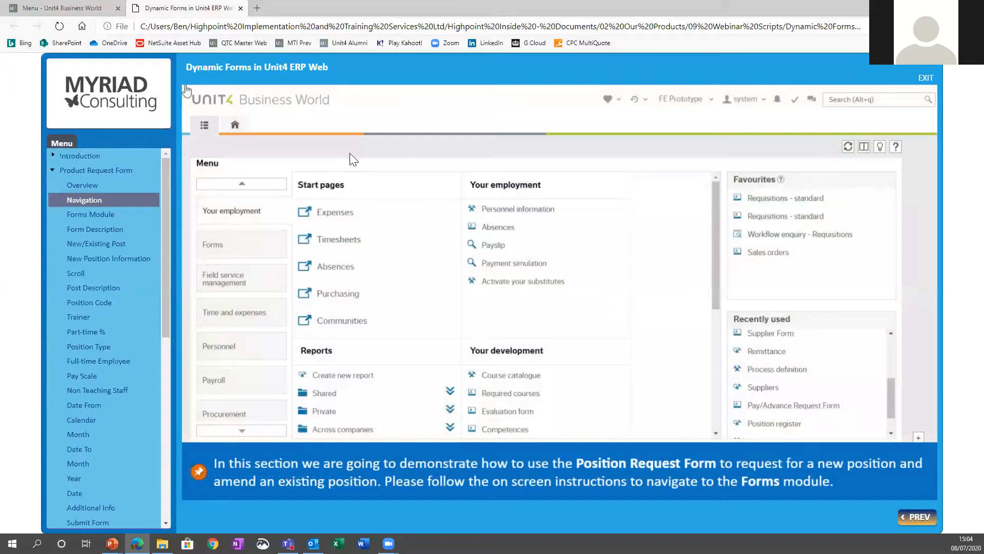
left_click(219, 251)
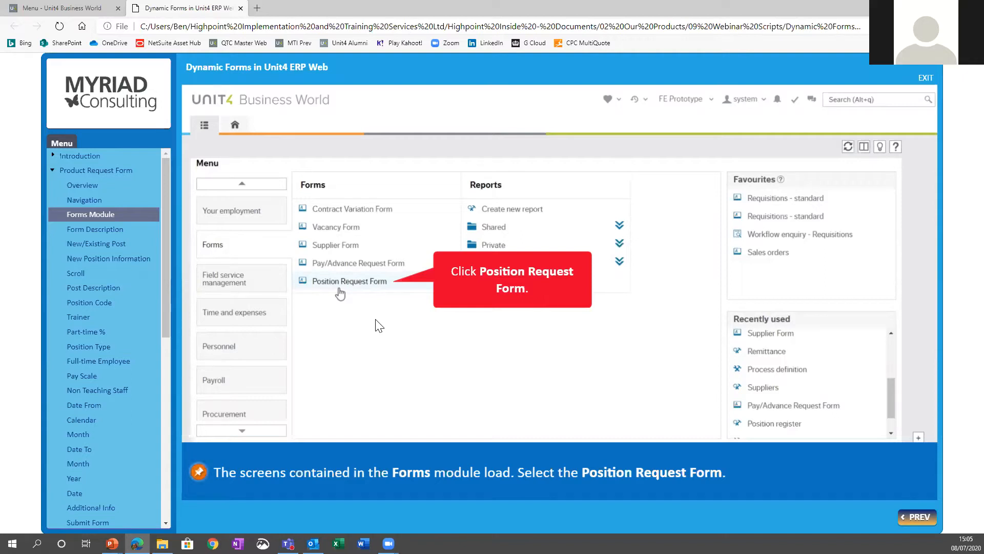
left_click(359, 290)
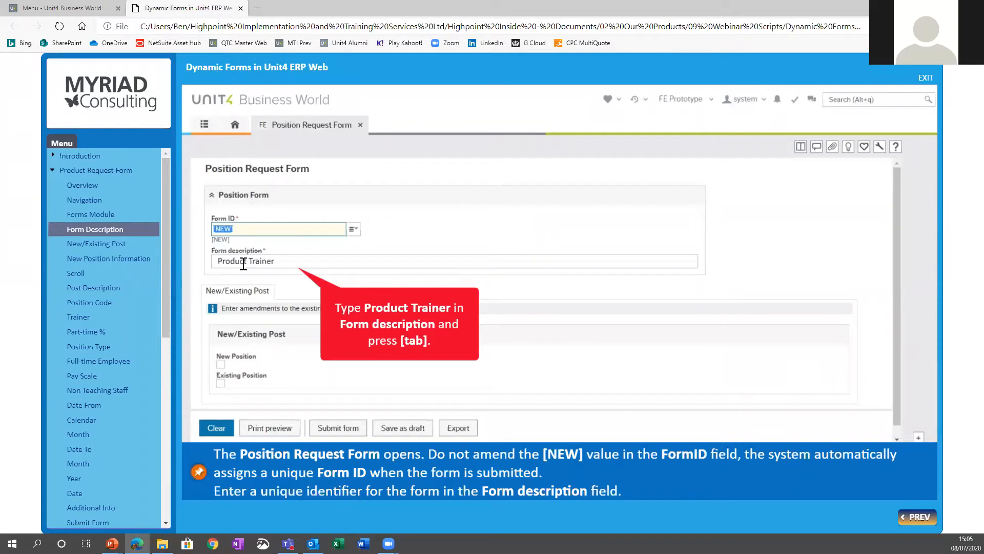
Step: Enter Product Trainer as the form description, leaving the Form ID set to NEW
left_click_drag(275, 261, 207, 261)
key("BackSpace")
key("BackSpace")
key("BackSpace")
key("BackSpace")
type("Product Trainer")
key("Tab")
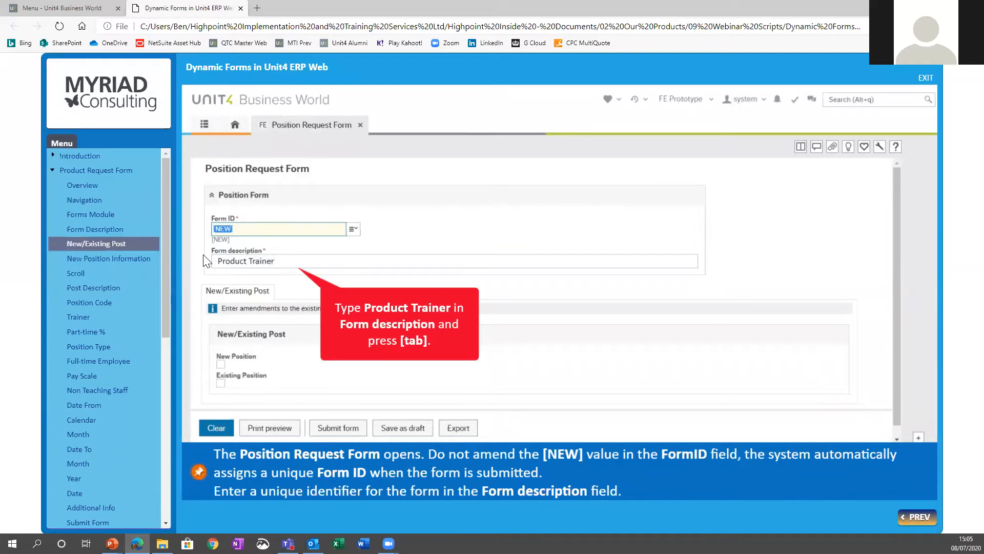
Step: Mark the request as a New Position and open the New Position Information section
left_click(221, 381)
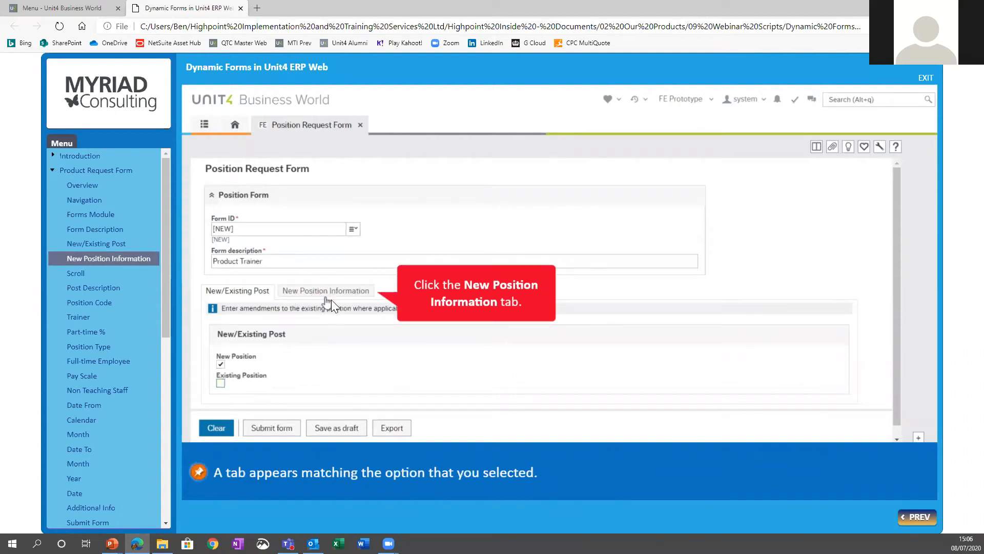
left_click(916, 517)
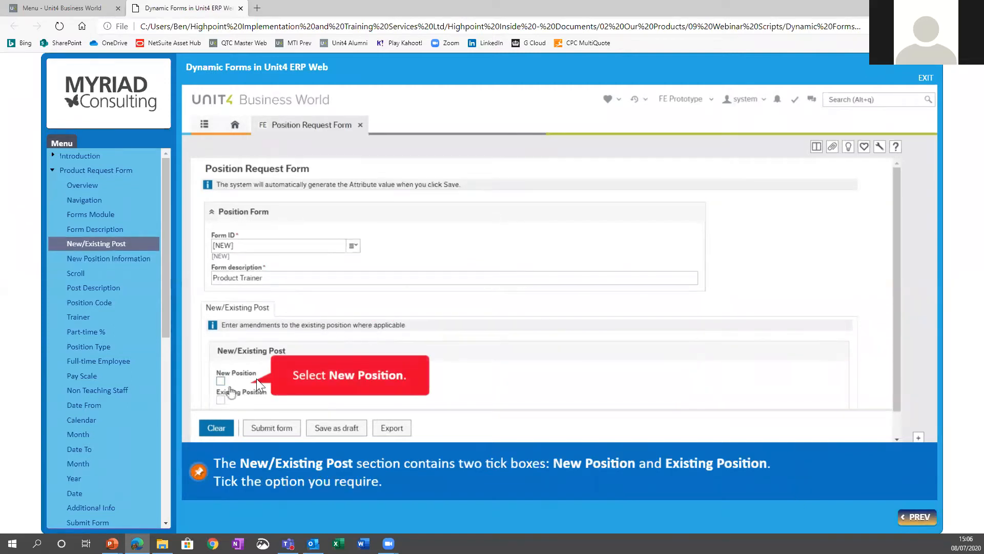
left_click(221, 383)
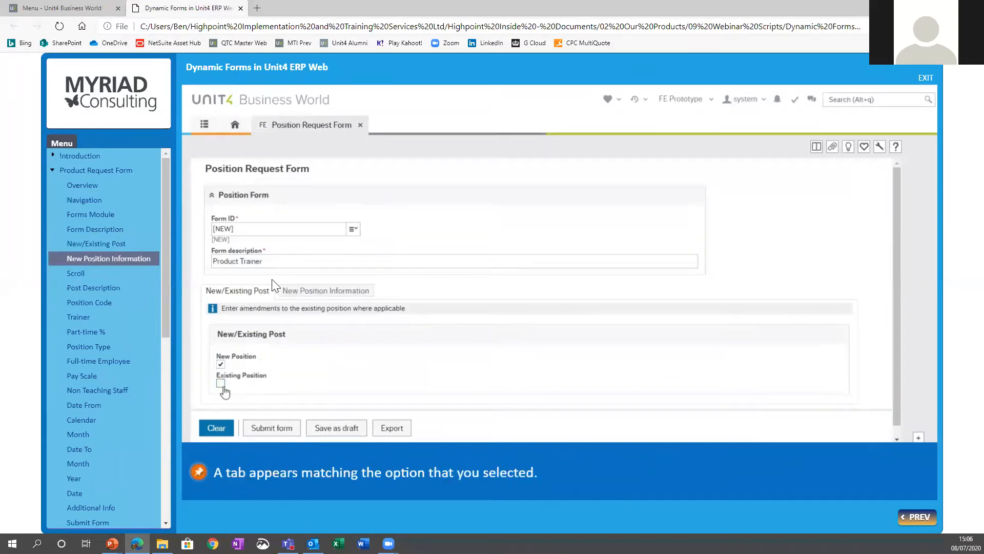
left_click(333, 289)
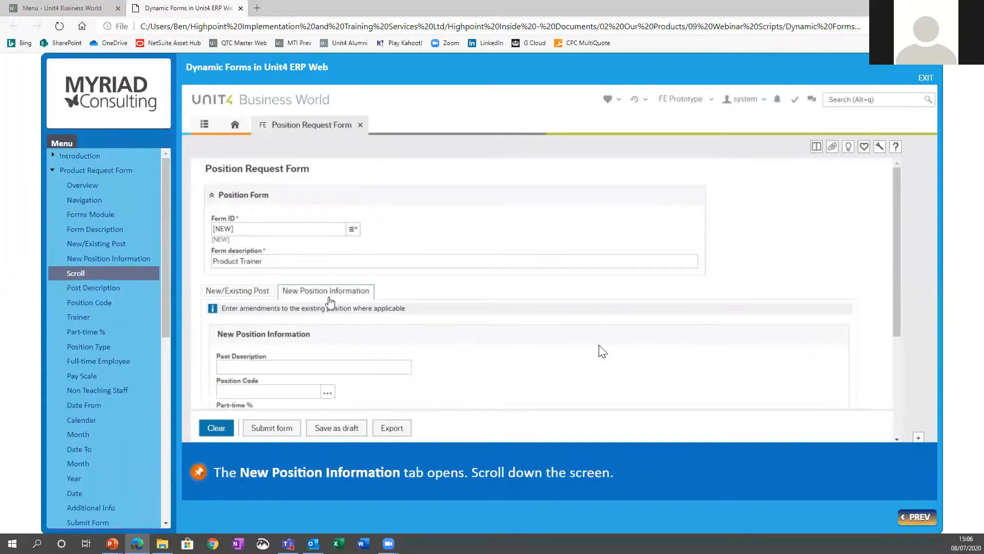
Step: Enter Product Trainer as the post description and choose TRAINER (Trainer Posts) as the position code
left_click(897, 419)
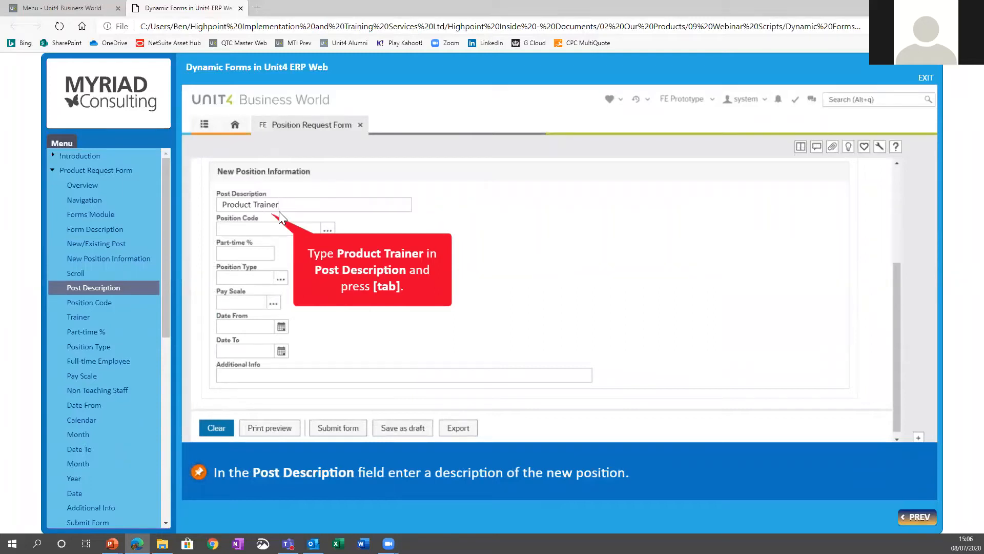
key("Tab")
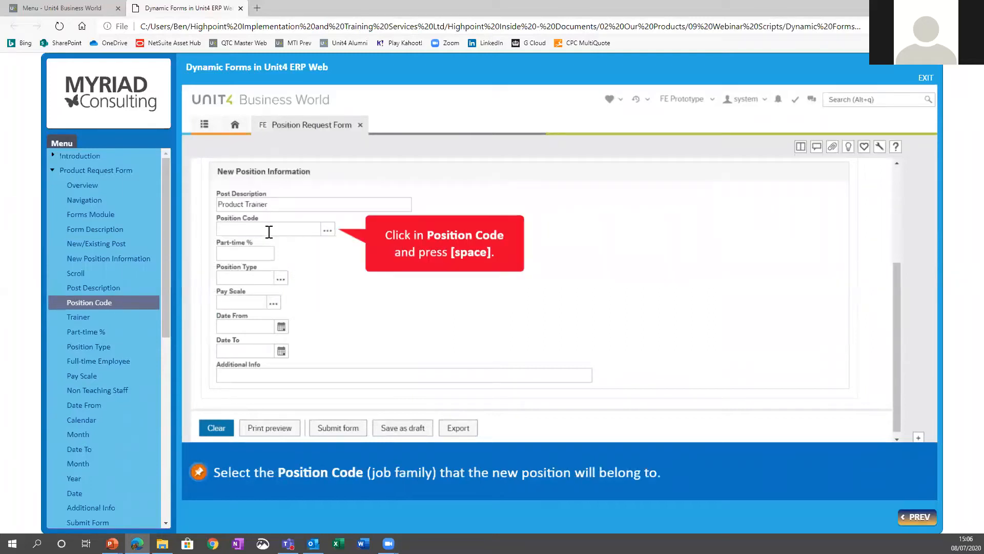
left_click(270, 230)
key("space")
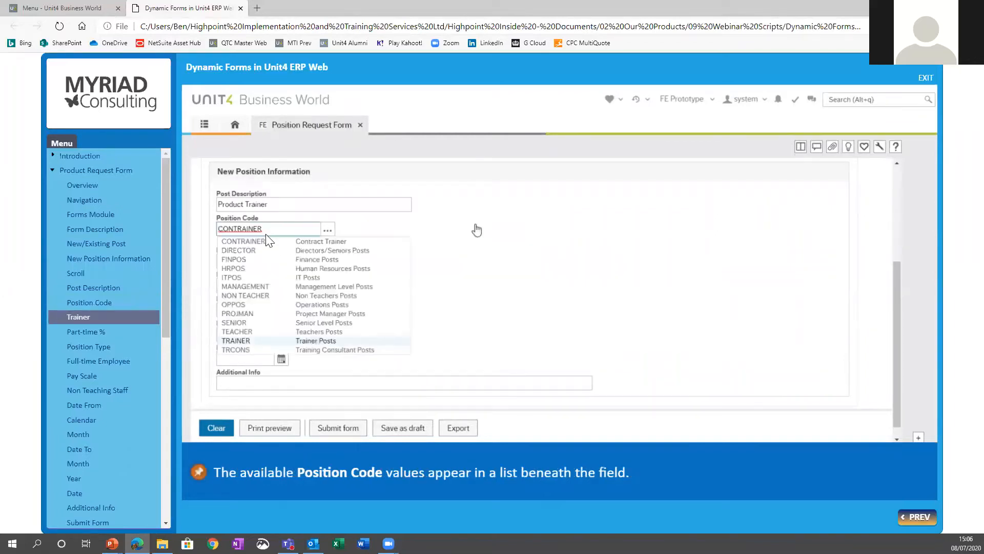
left_click(313, 341)
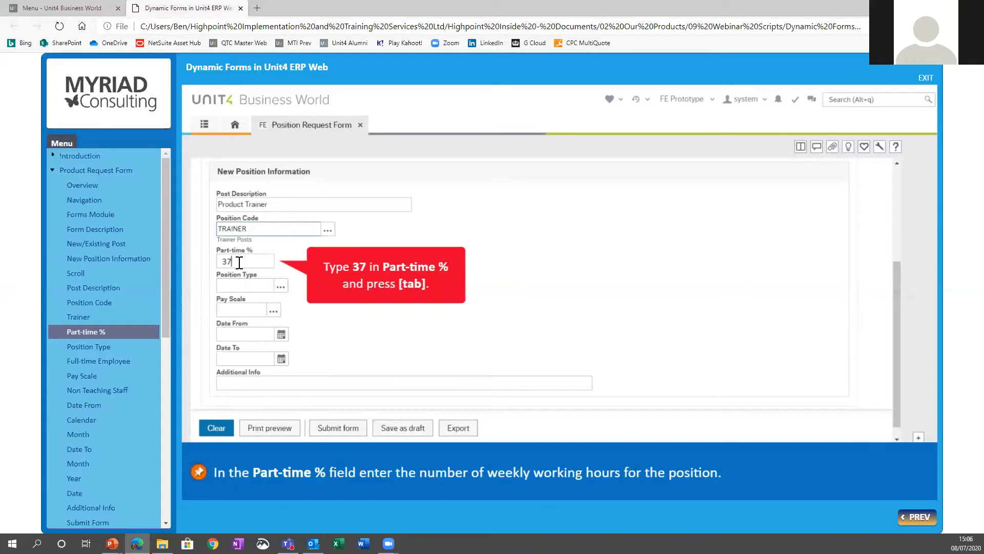
Step: Set Part-time % to 37 and the position type to FT (Full-Time Employee)
key("Tab")
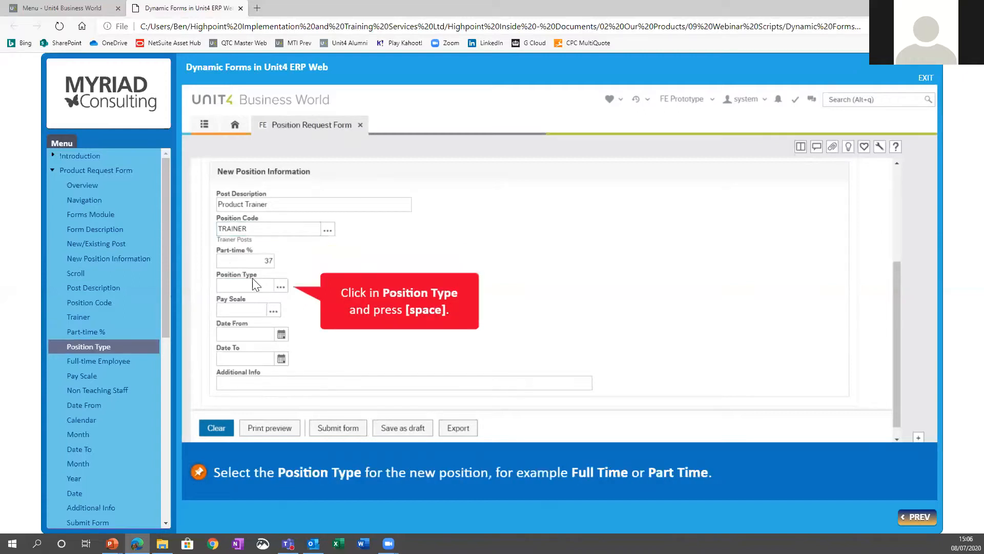
left_click(249, 291)
key("space")
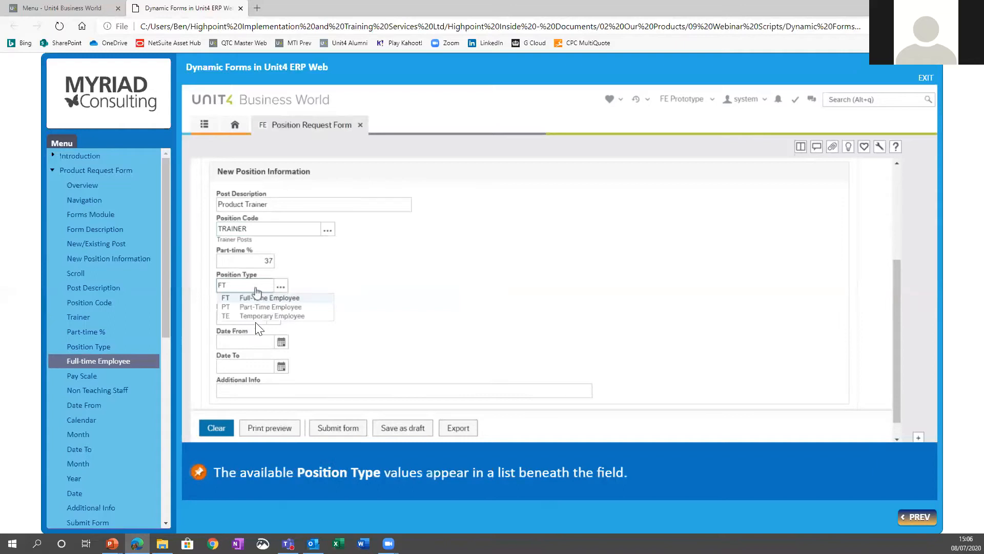
left_click(246, 297)
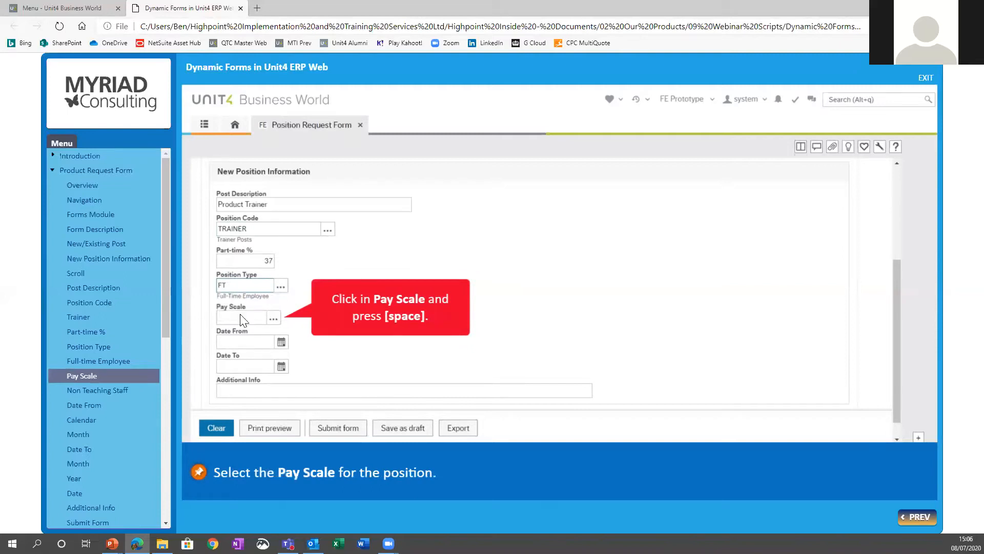
Step: Choose the Non Teaching Staff pay scale and set the position's Date From to 11 May 2020
key("space")
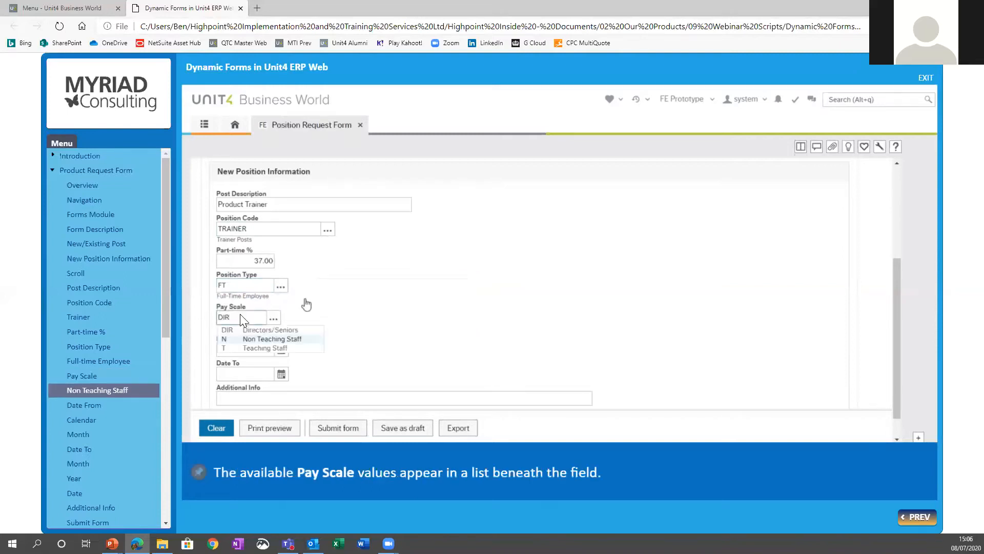
left_click(263, 339)
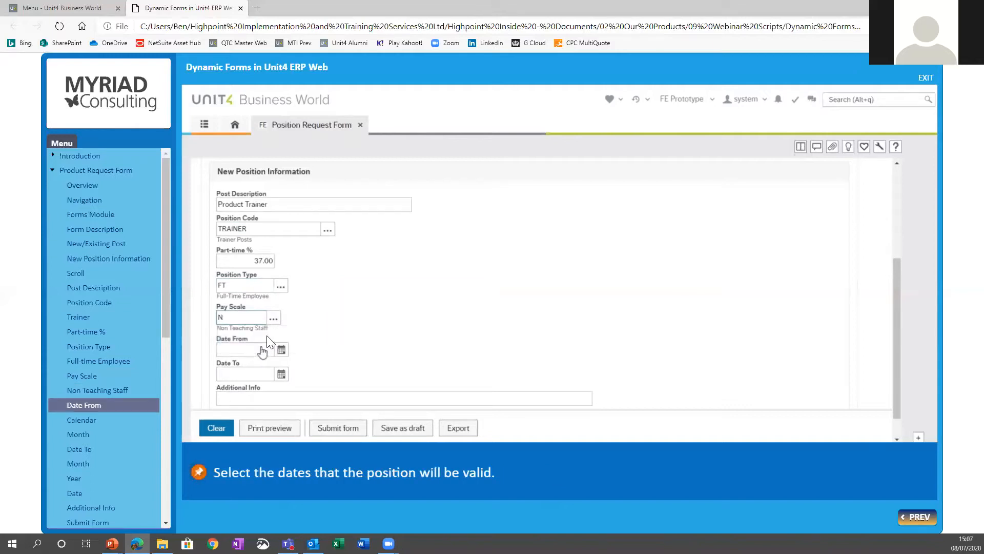
left_click(281, 350)
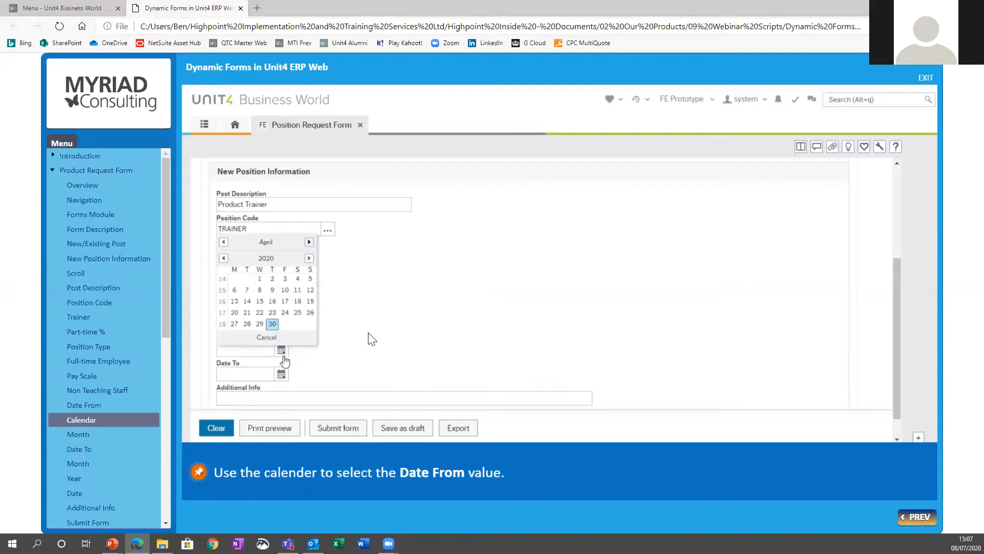
left_click(309, 242)
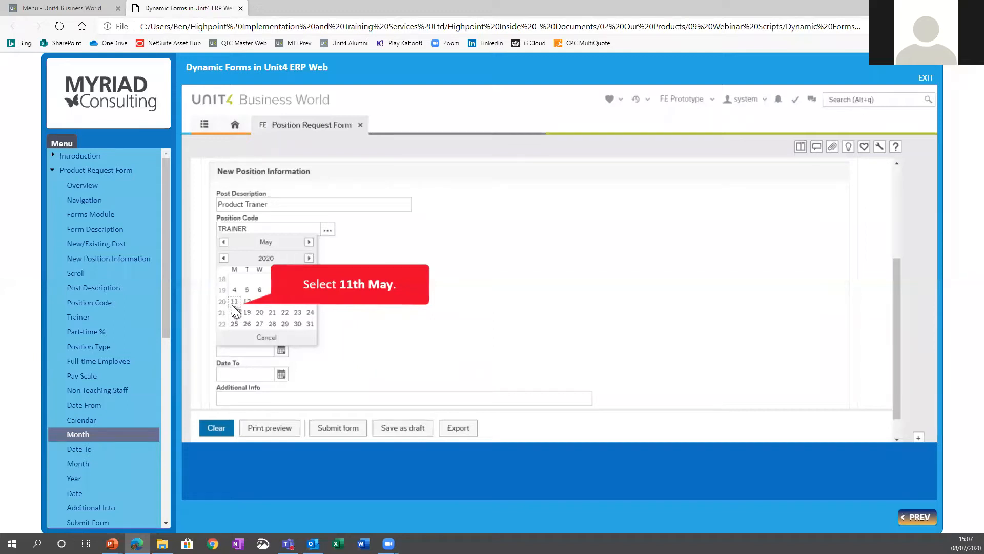
left_click(235, 301)
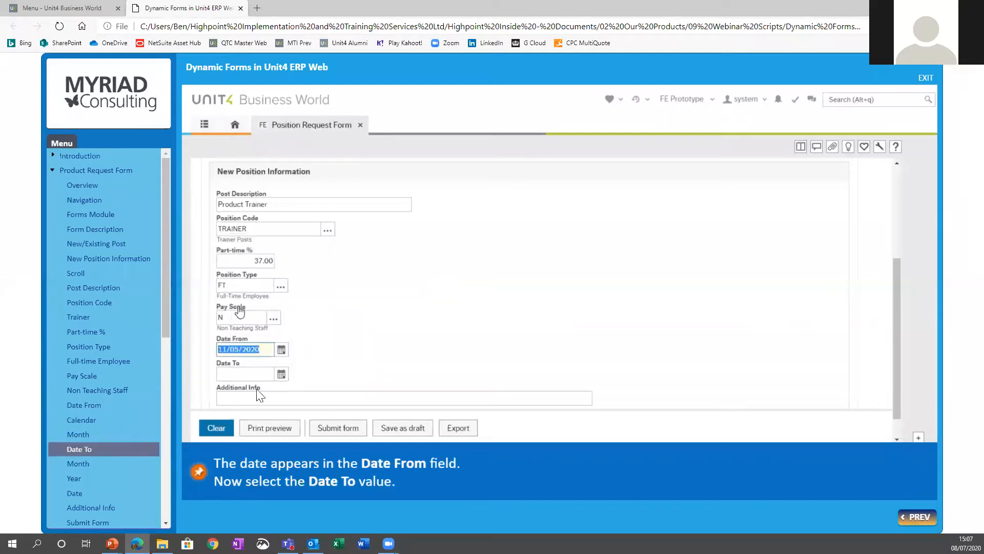
Step: Set the position's Date To to 9 May 2021 using the calendar
left_click(281, 374)
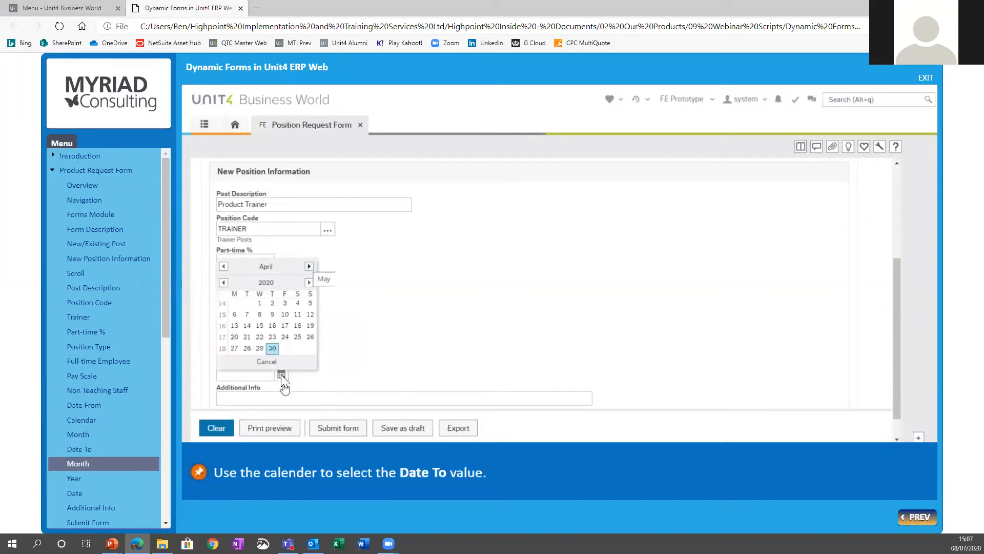
left_click(308, 267)
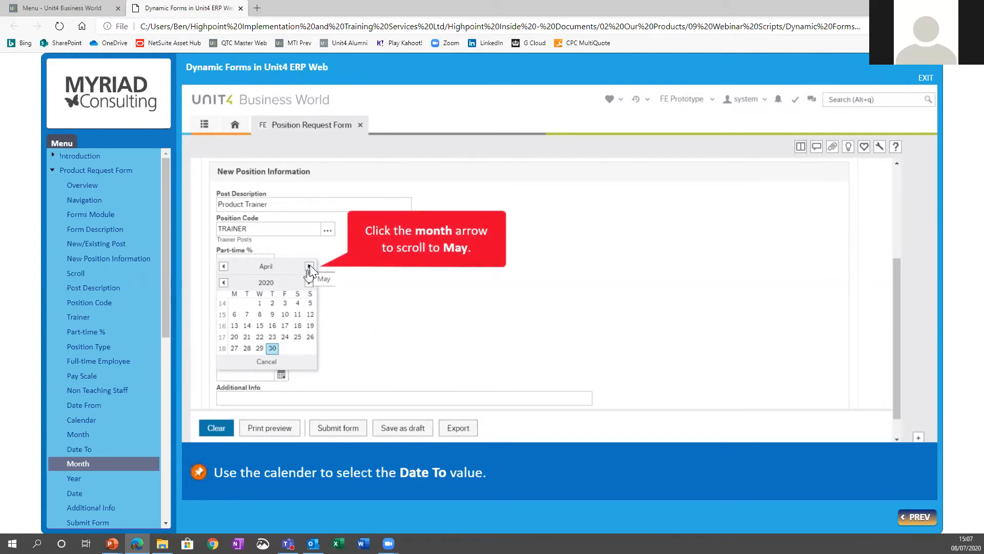
left_click(309, 265)
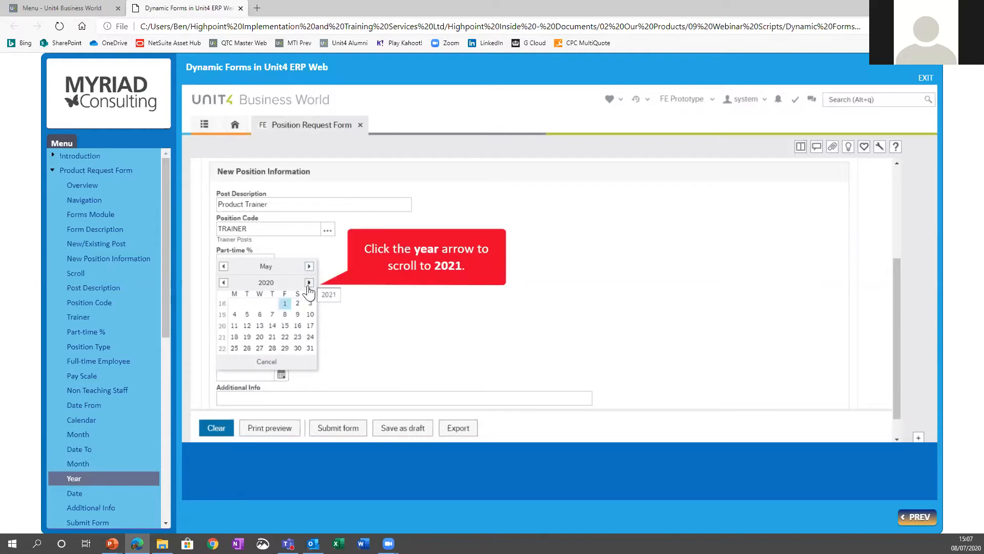
left_click(309, 283)
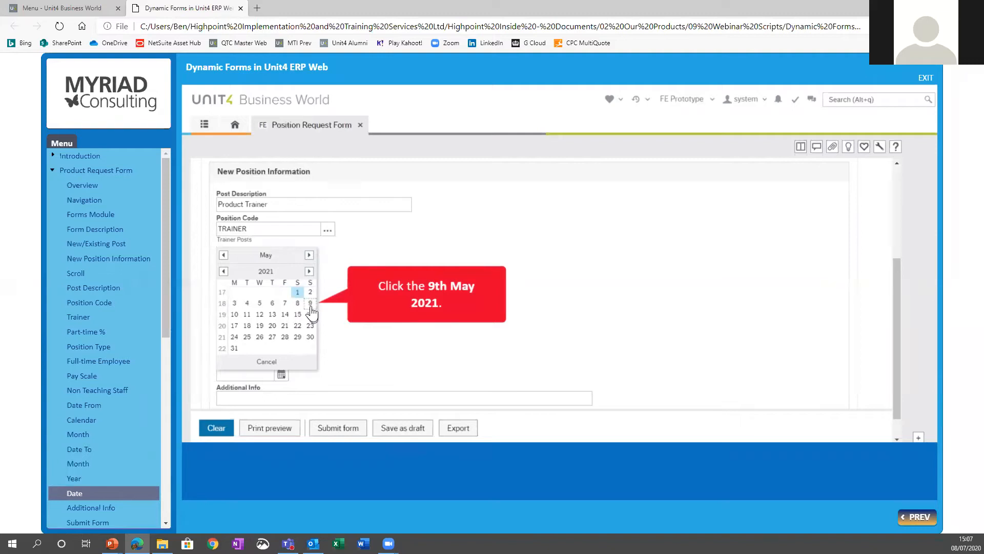
left_click(309, 303)
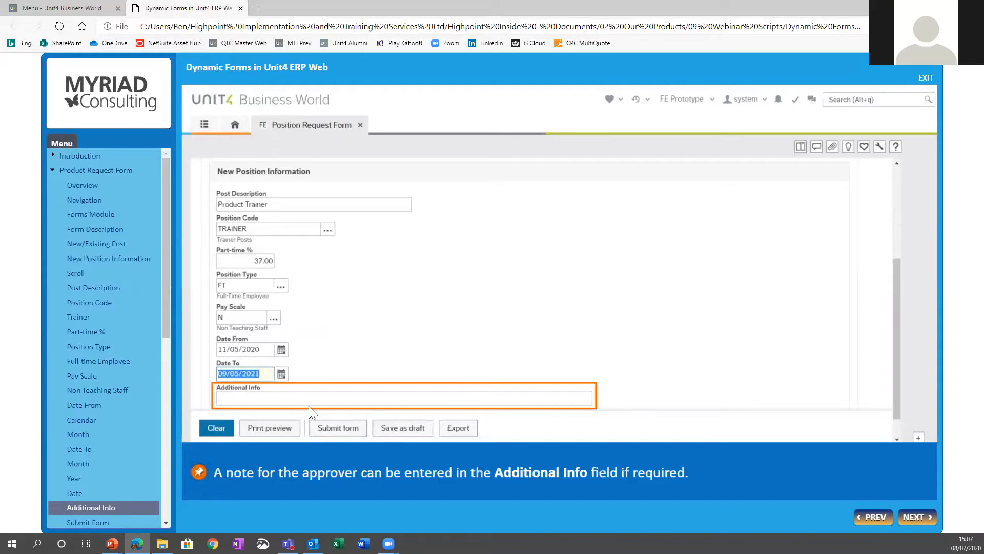
Step: Leave Additional Info blank, submit the position request form and acknowledge the confirmation
left_click(916, 516)
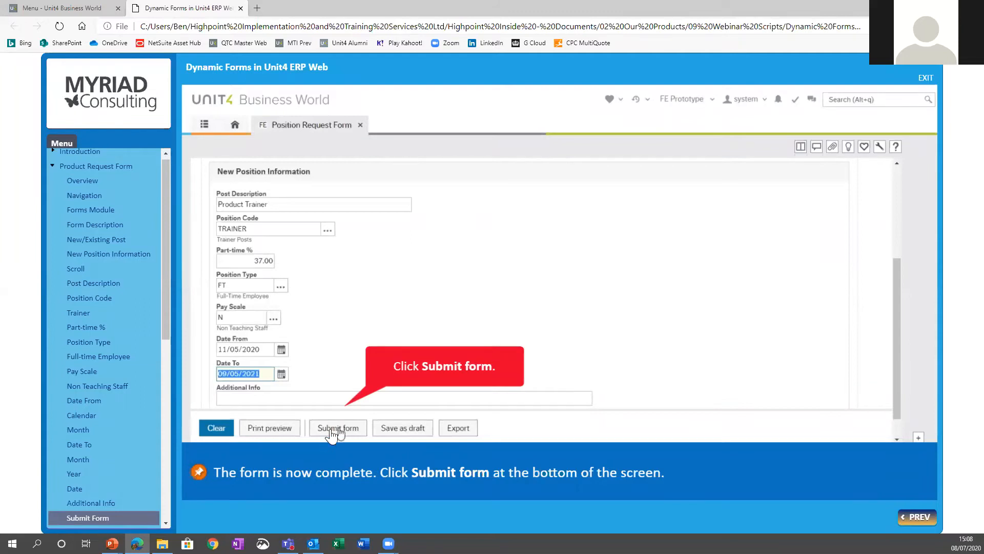
left_click(328, 428)
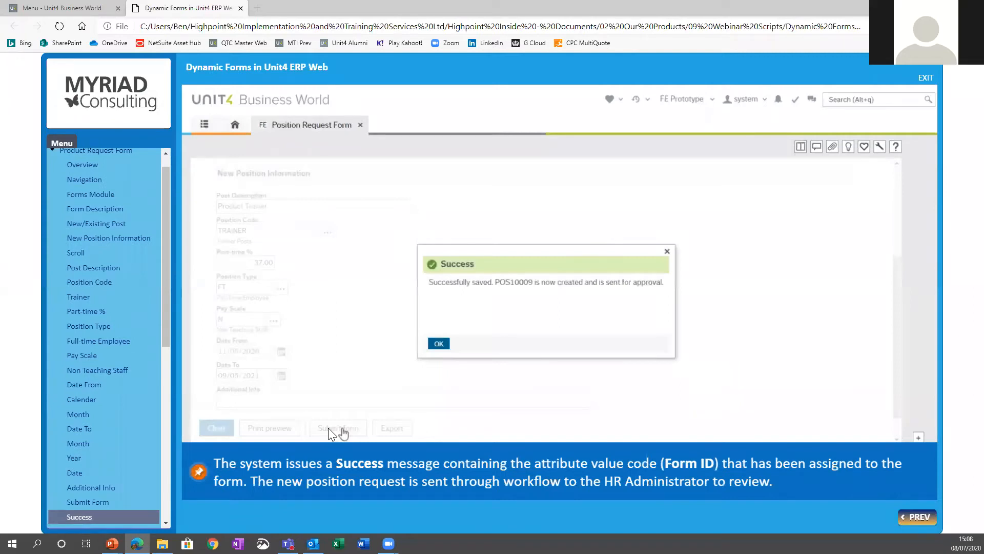
left_click(438, 344)
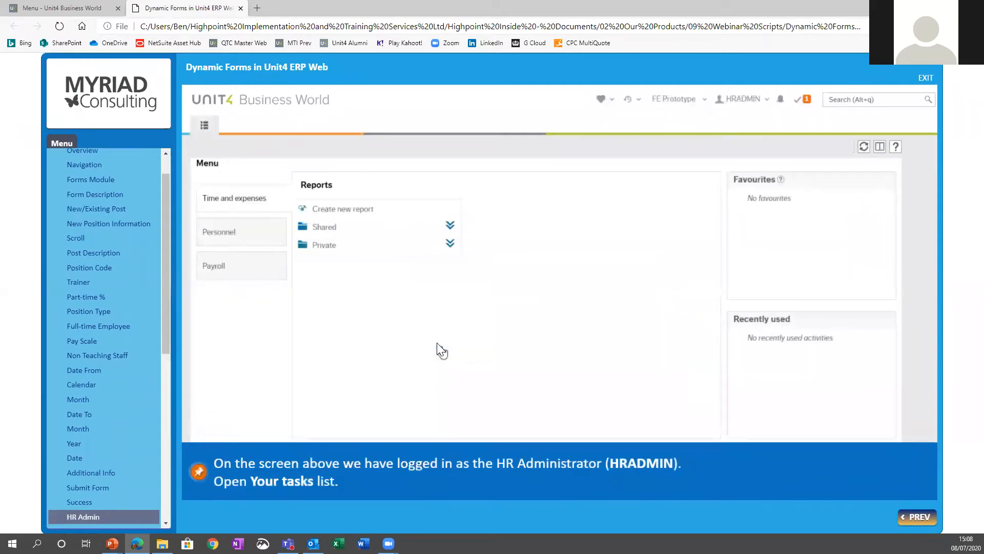
Step: Open the submitted Position Form from the HR administrator's task list and show its New Position Information
left_click(802, 100)
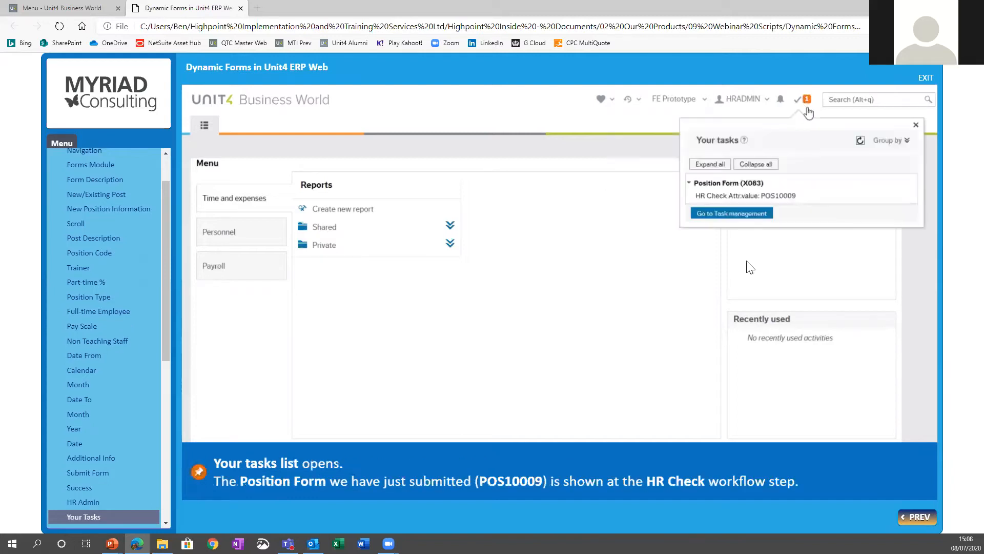
left_click(755, 203)
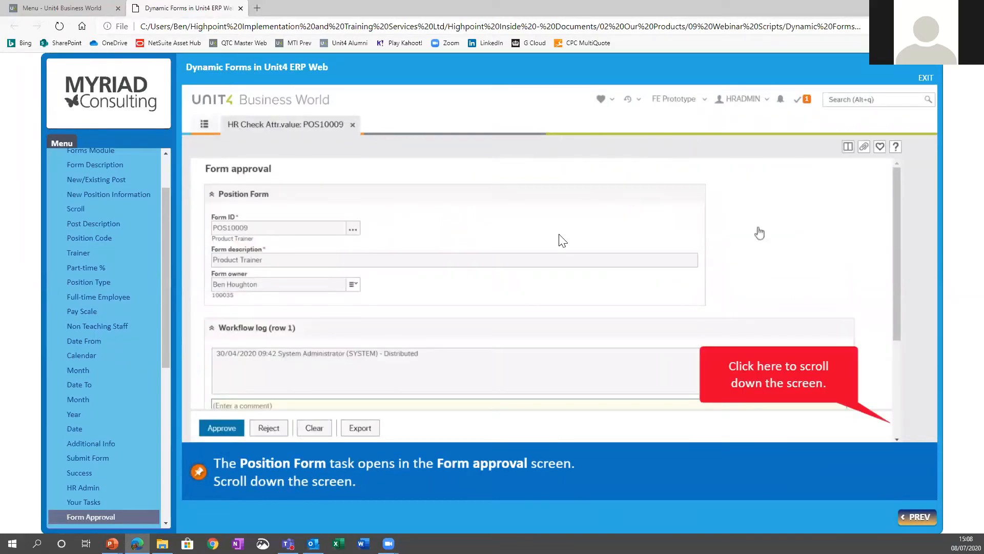
left_click(897, 423)
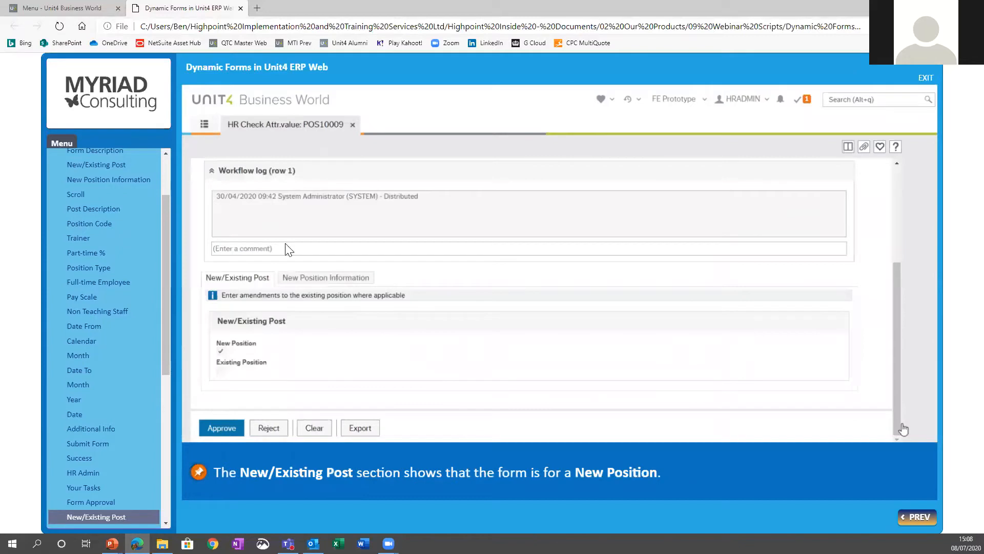
left_click(339, 279)
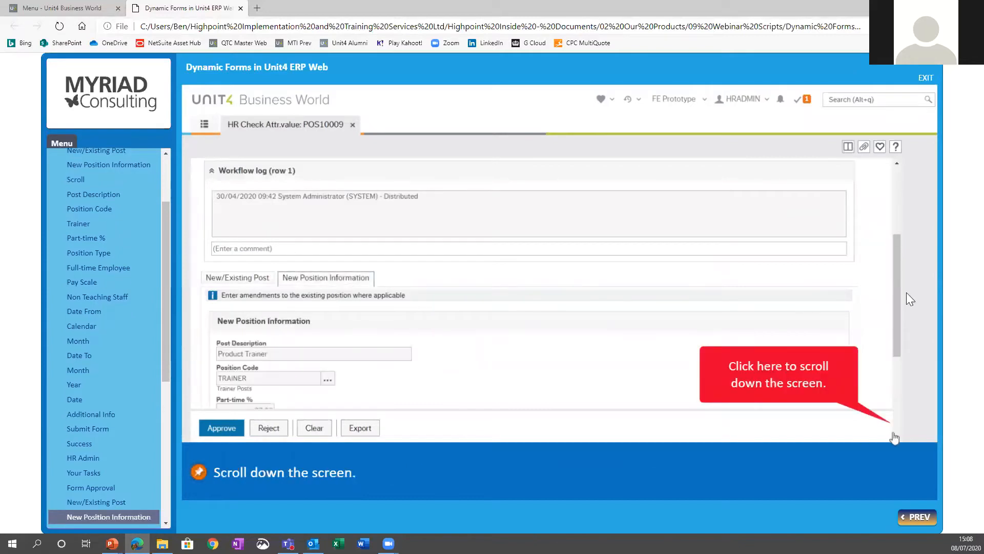
Step: Review the remaining position details, approve the position request and acknowledge the confirmation
left_click(896, 435)
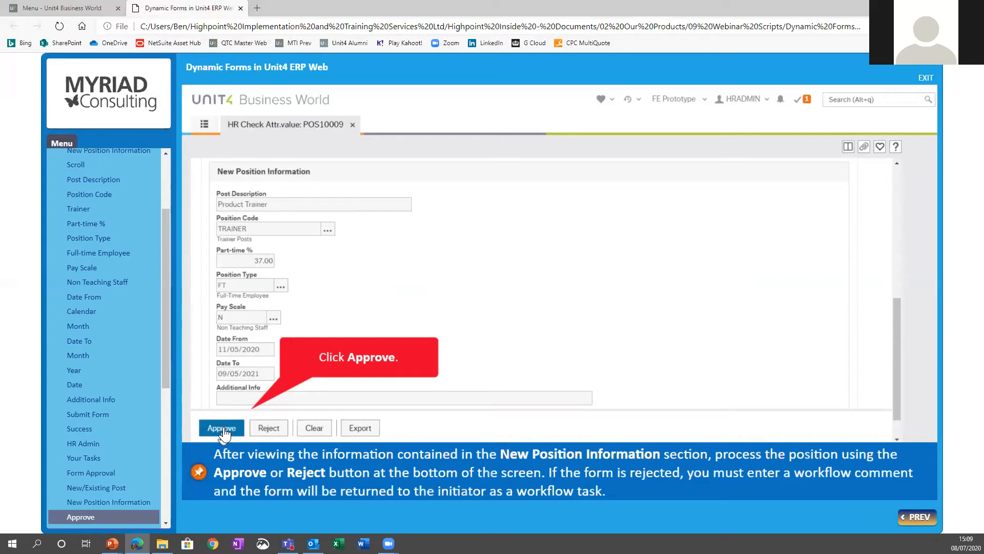
left_click(225, 430)
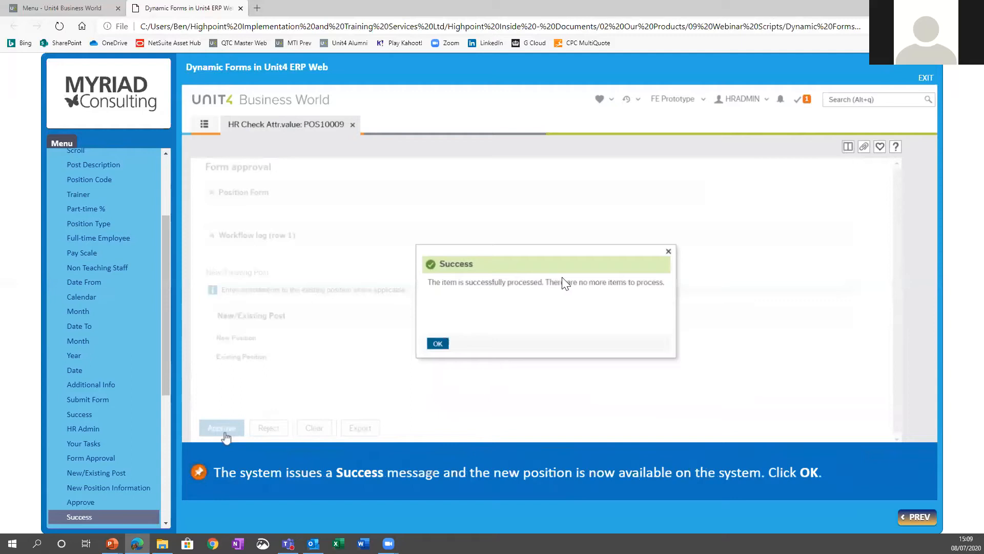
left_click(436, 343)
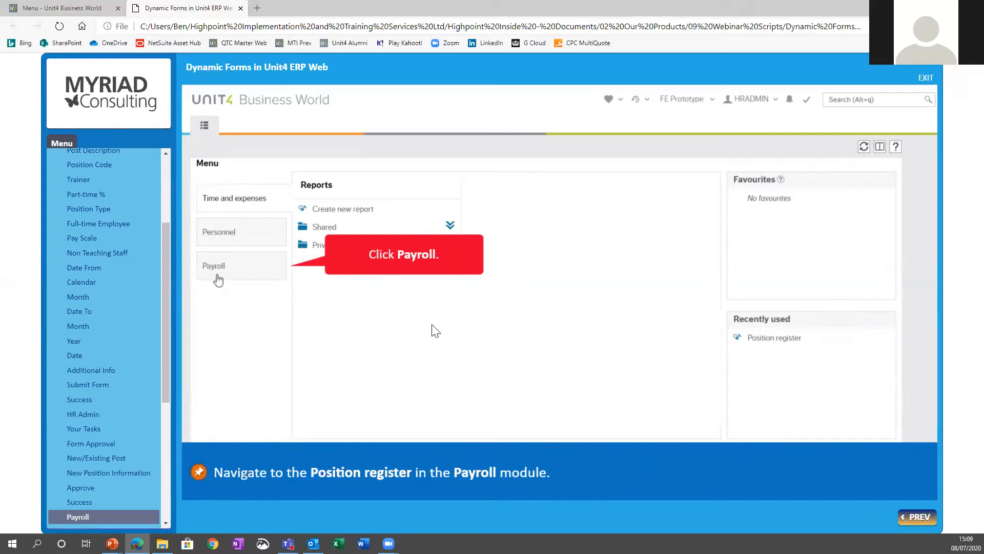
Step: Open the Position register in the Payroll module and look up the Product Trainer position with "pro"
left_click(209, 265)
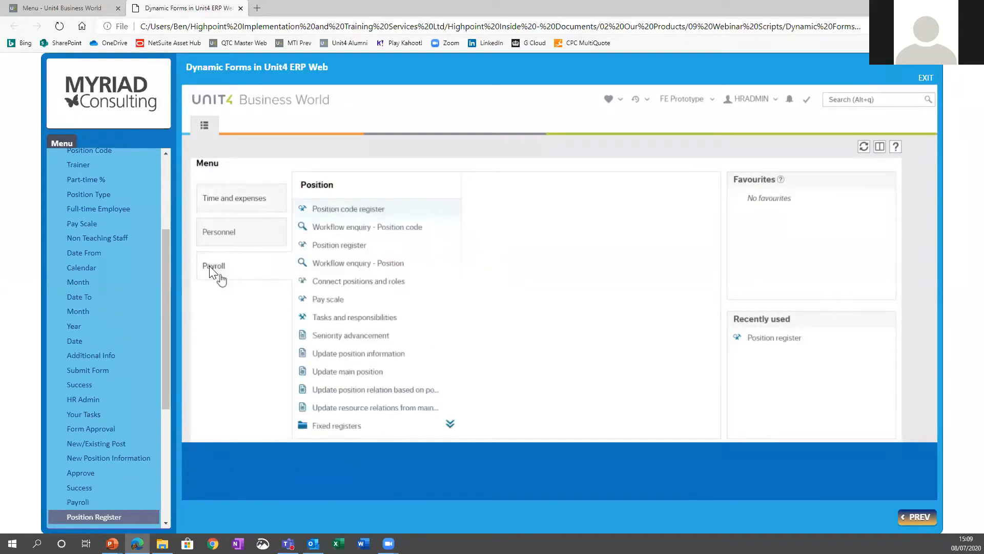
left_click(347, 244)
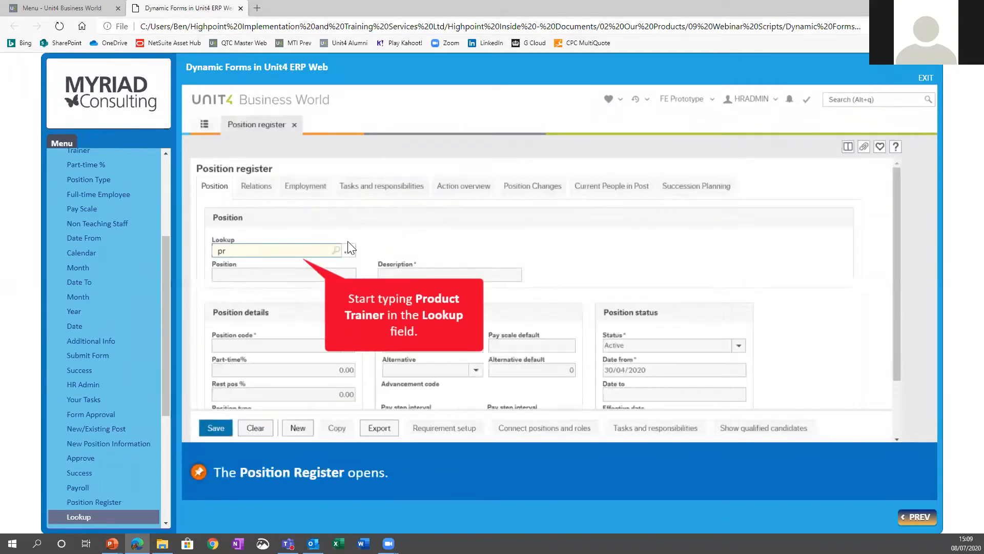
left_click_drag(237, 253, 106, 252)
key("BackSpace")
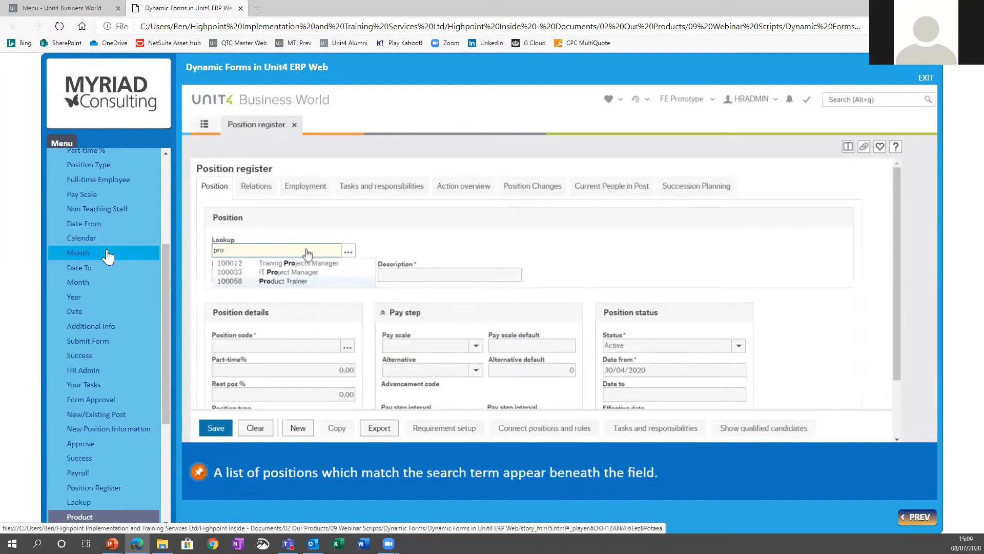
left_click(279, 284)
key("Tab")
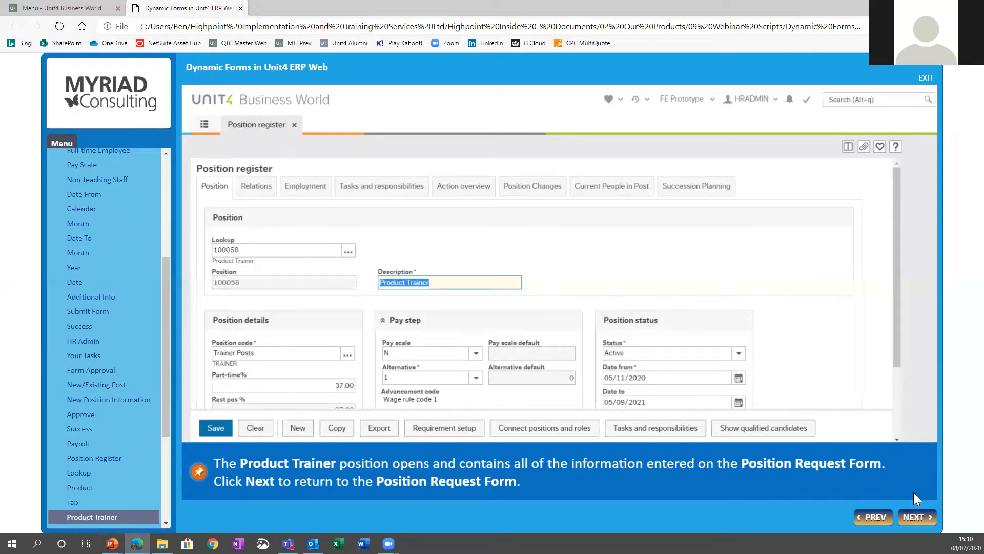
Step: Return to the Position Request Form, mark it as Existing Position, and load the Product Trainer position under Existing Position ID
left_click(909, 515)
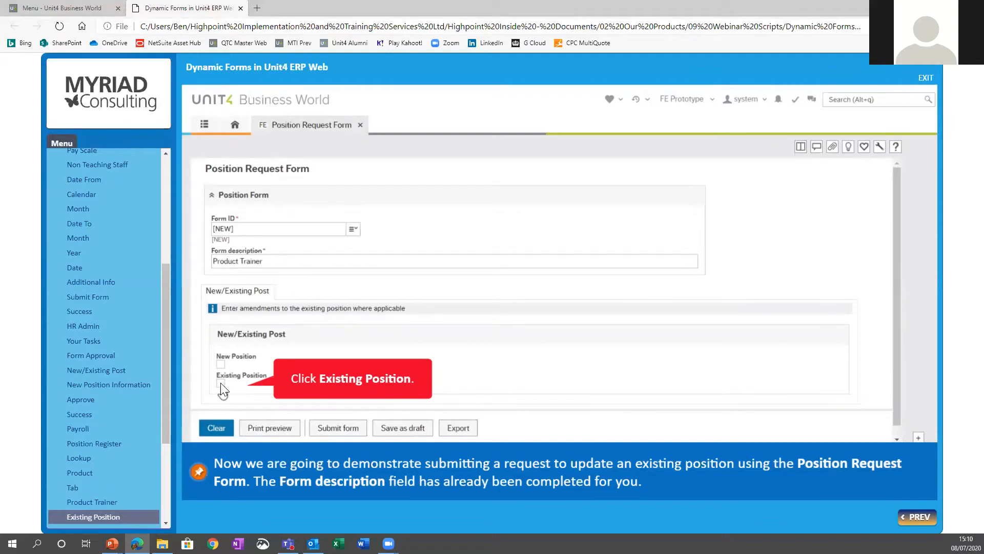
left_click(220, 382)
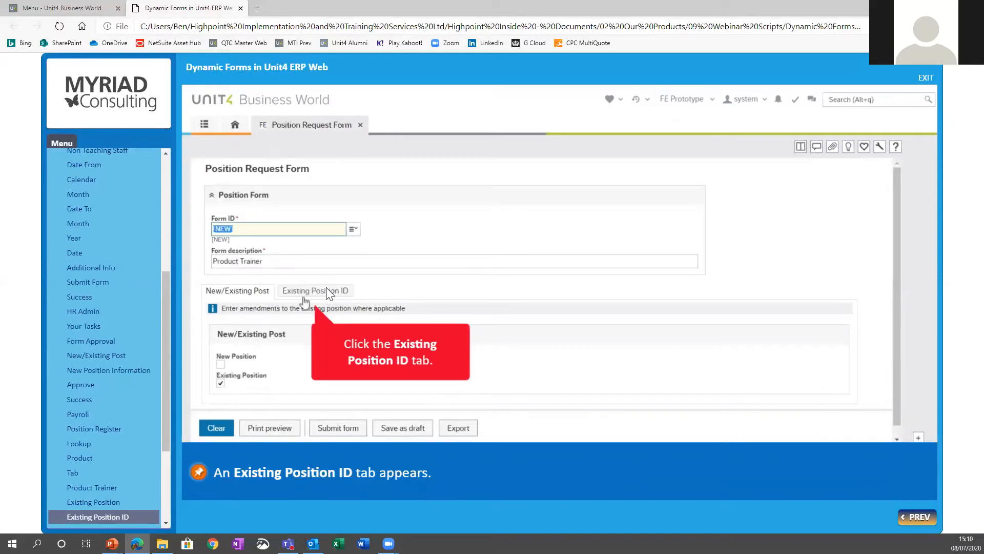
left_click(327, 293)
left_click(241, 373)
key("BackSpace")
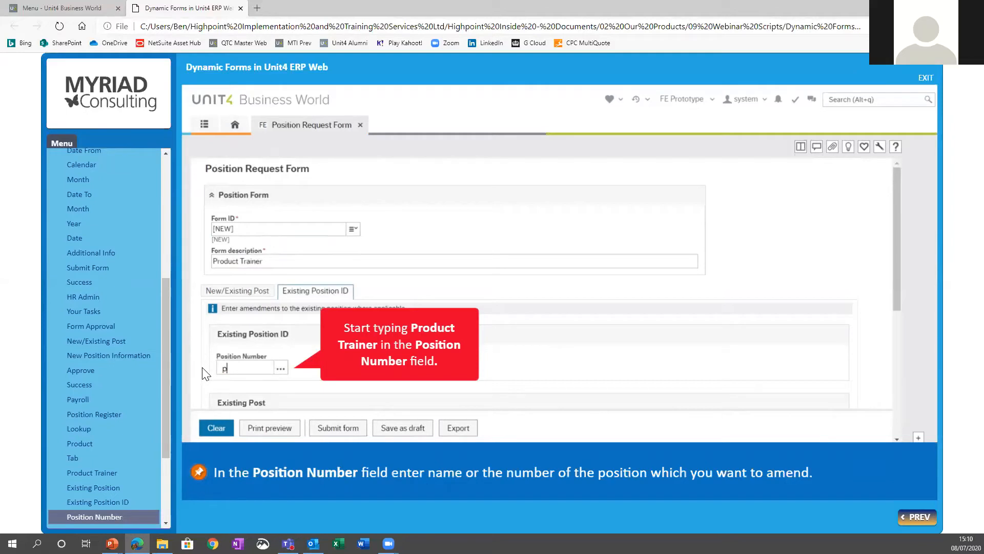
type("ro")
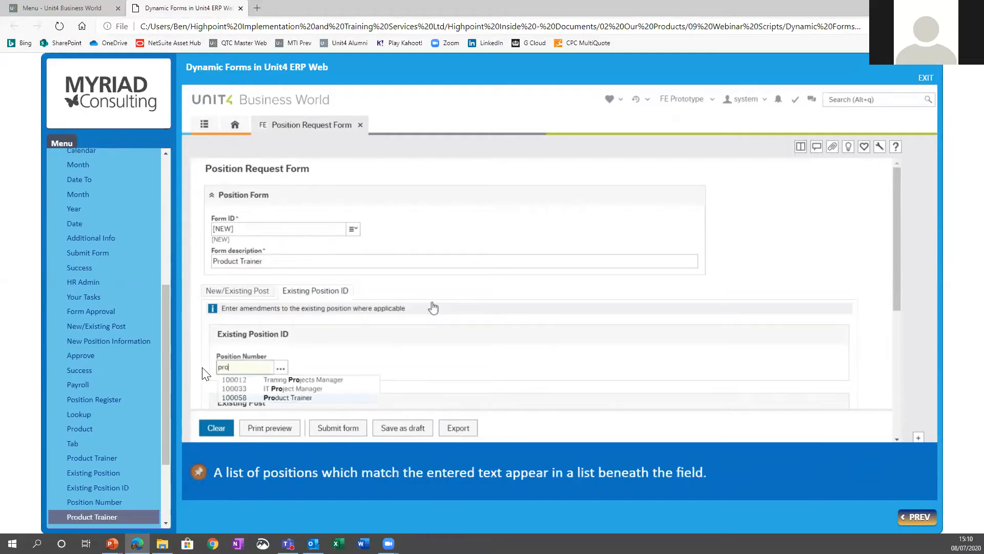
left_click(293, 399)
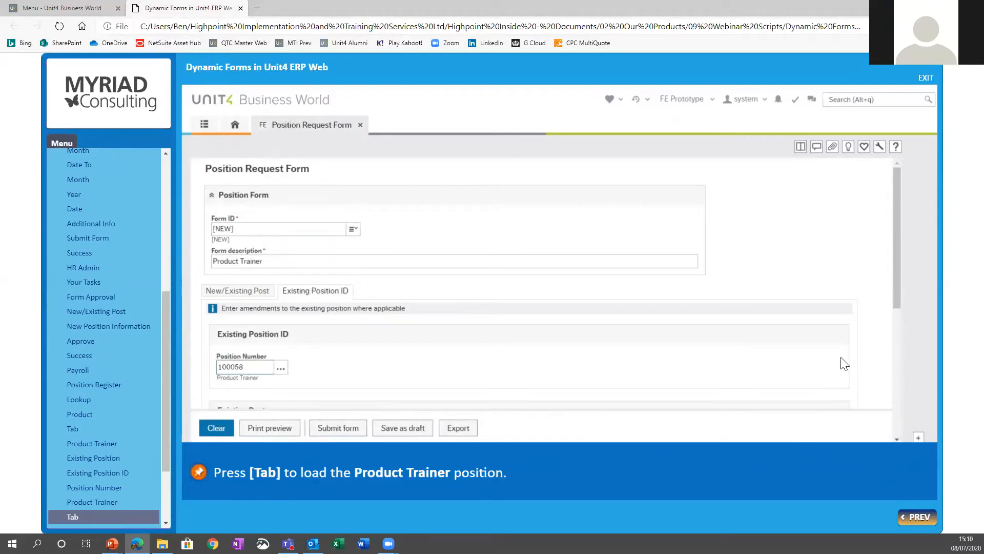
key("Tab")
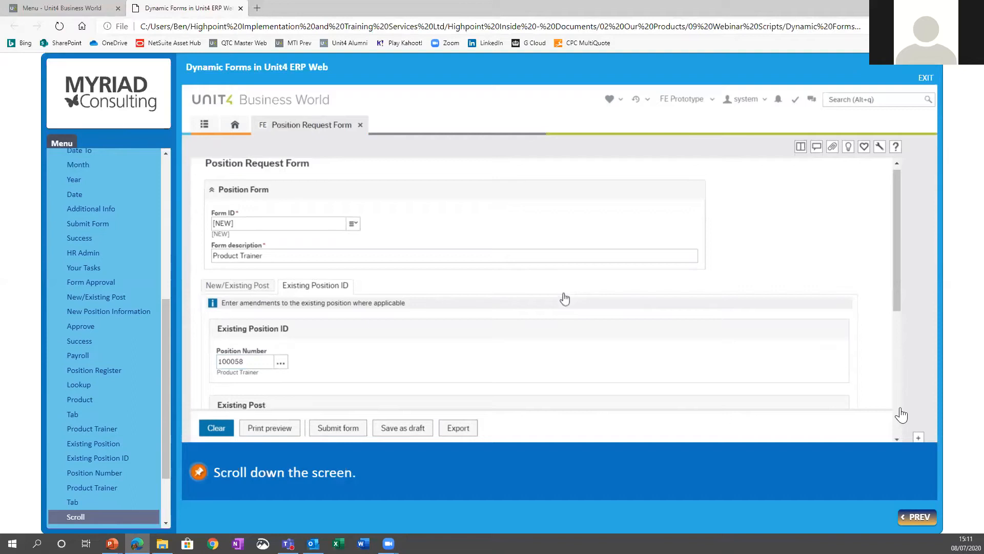
Step: Request a Part-time % of 22 and the Position Type PT Part-Time Employee for the existing post
left_click(897, 438)
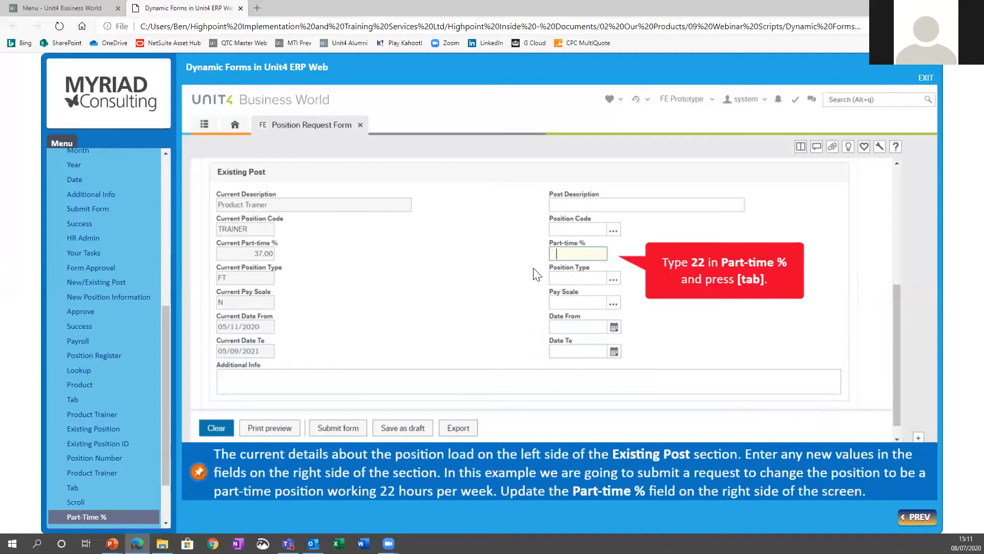
type("22")
key("Tab")
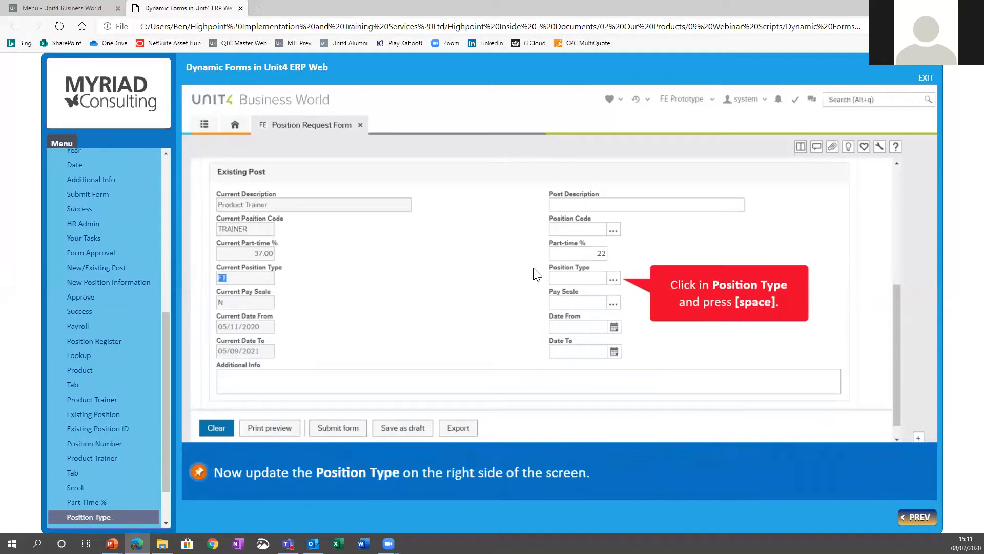
left_click(579, 282)
key("space")
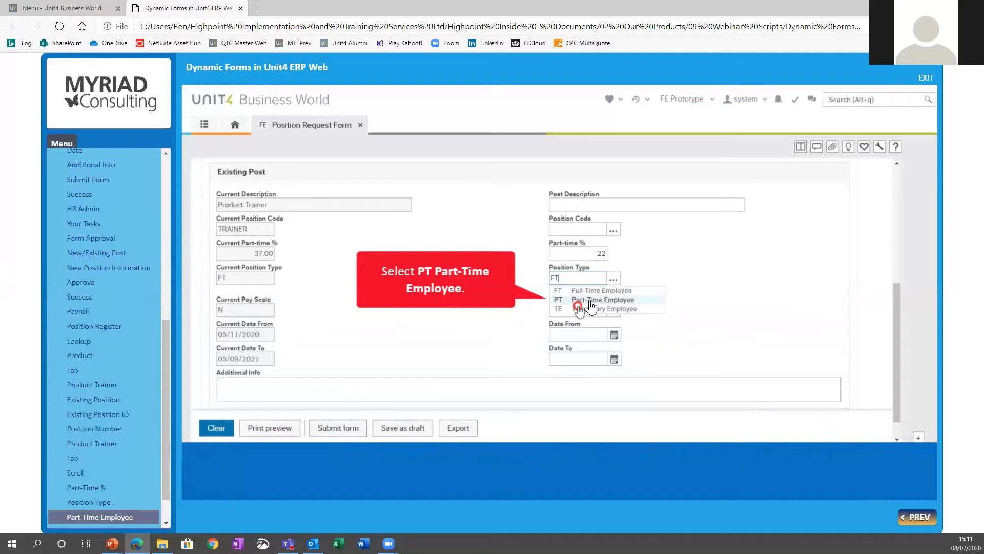
left_click(590, 299)
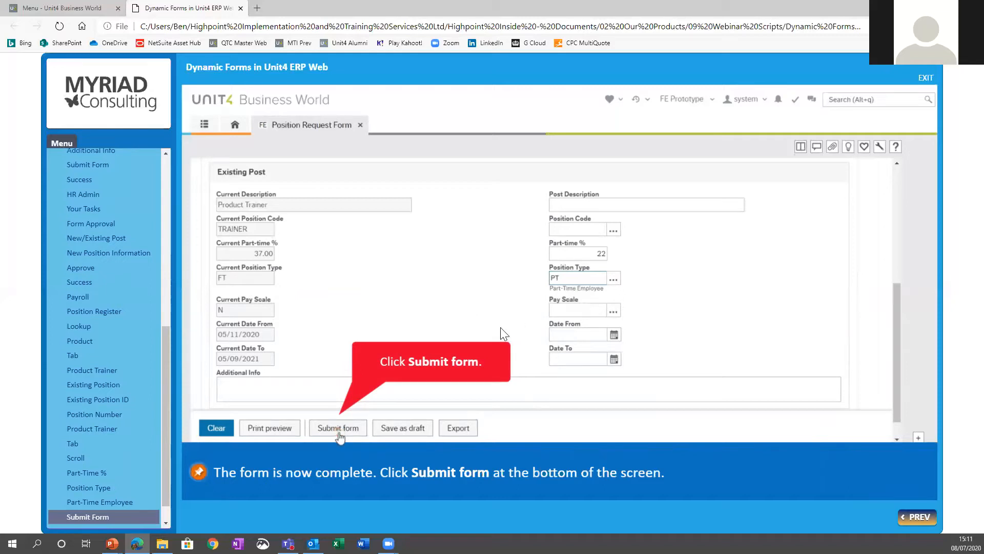
Step: Submit the position amendment form and finish the section to return to the simulation menu
left_click(328, 428)
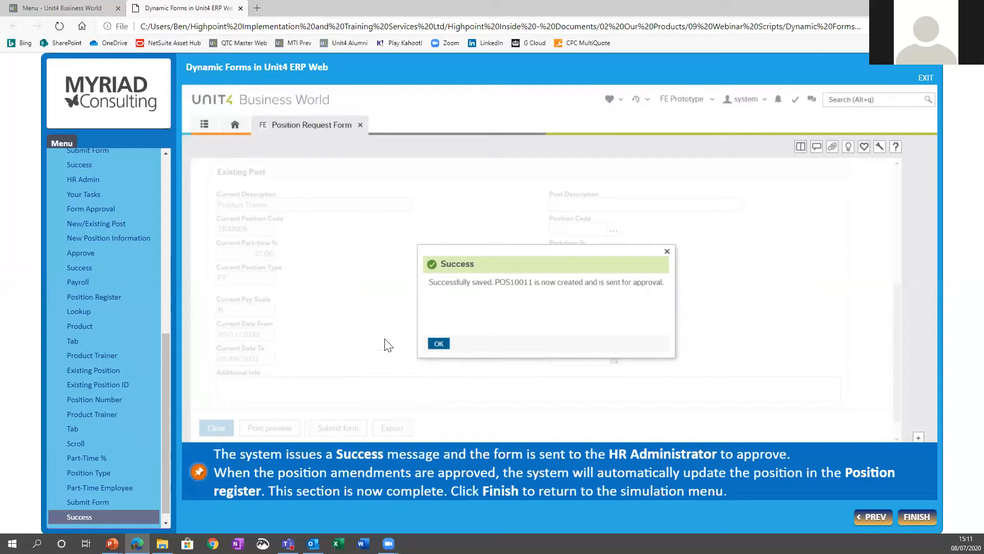
left_click(917, 518)
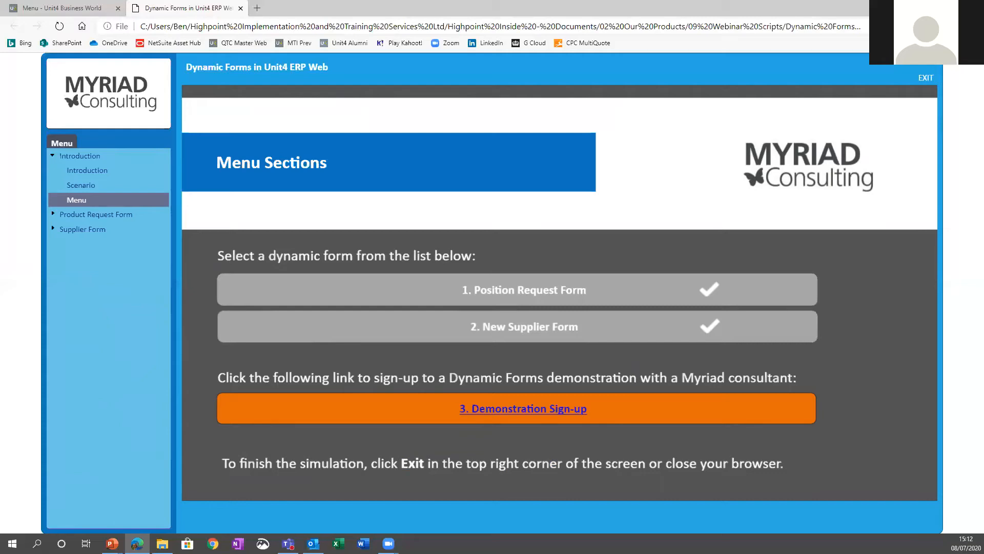
key("alt+Tab")
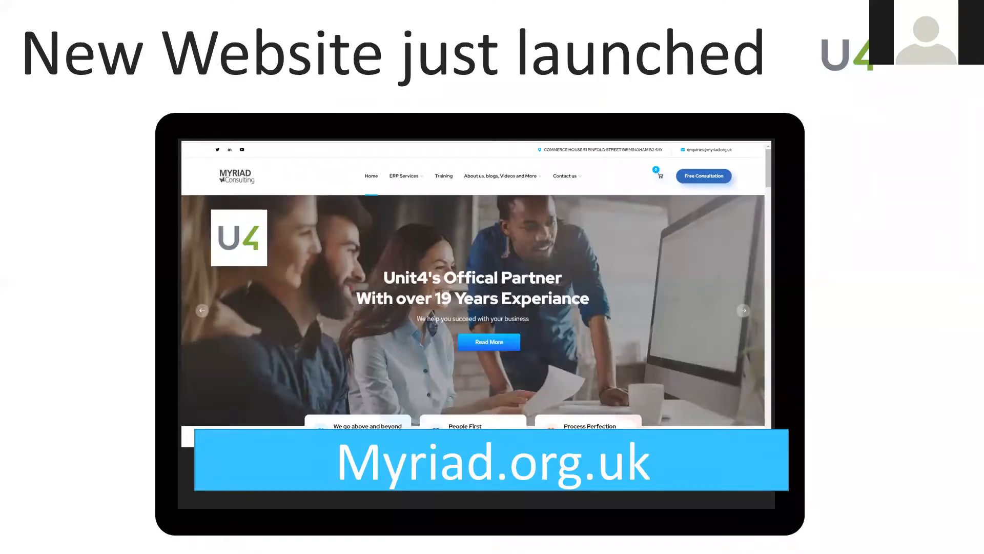
key("alt+Tab")
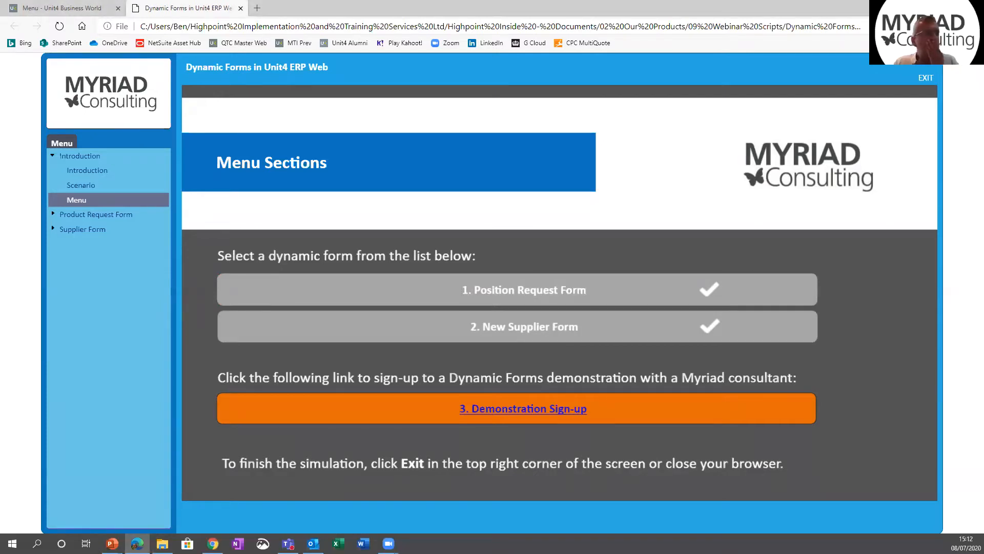
key("alt+Tab")
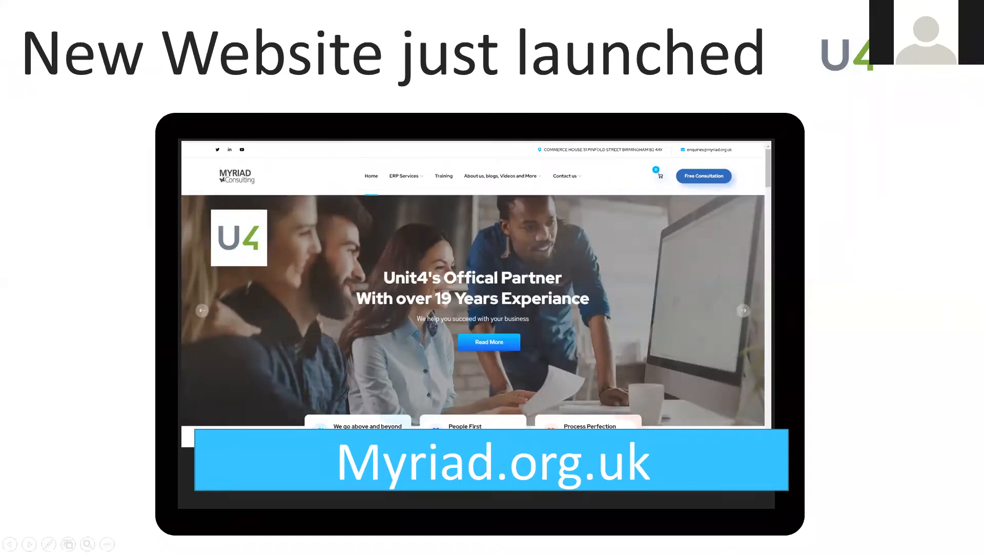
key("Escape")
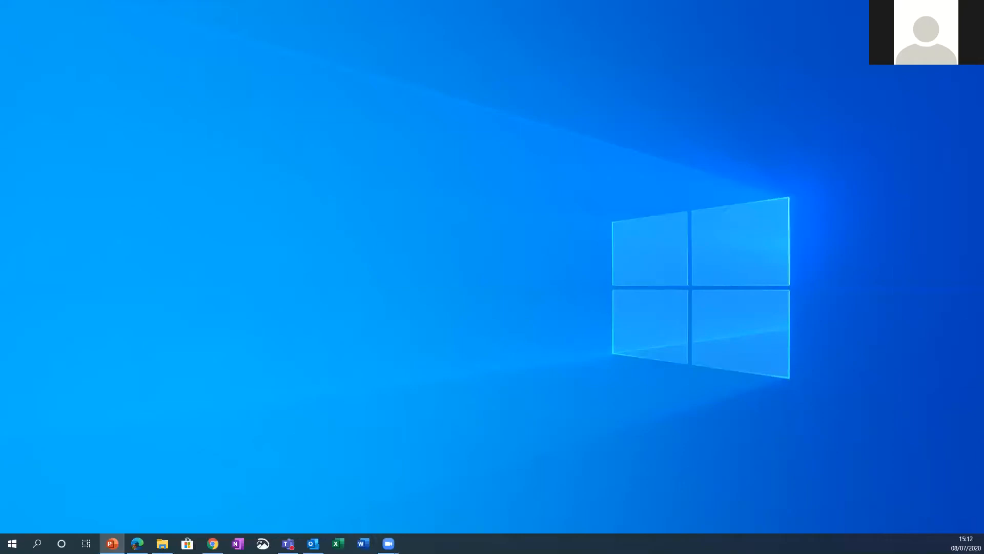
key("alt+Tab")
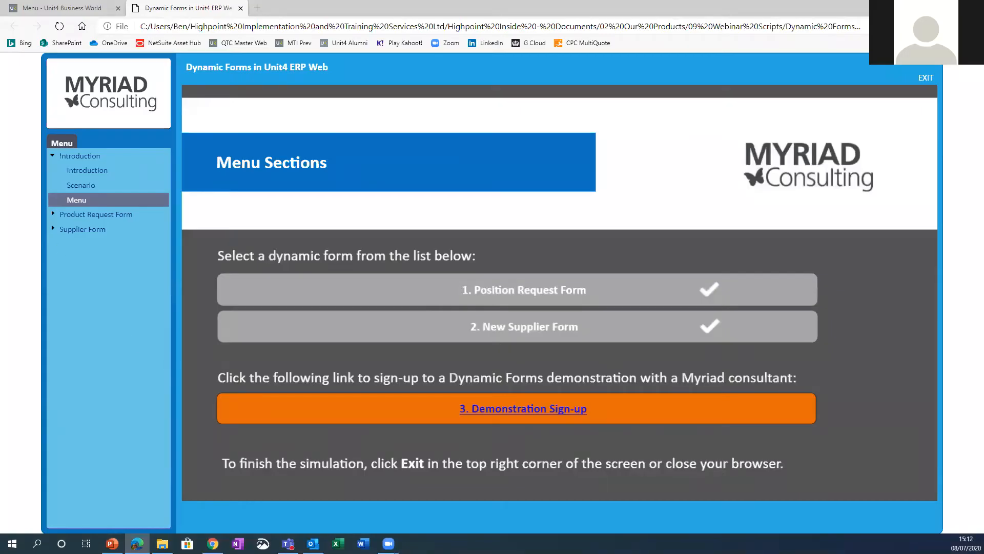
Step: Switch to the live Unit4 Business World session, try to open the Supplier Form, and reload the site to sign in again
left_click(72, 8)
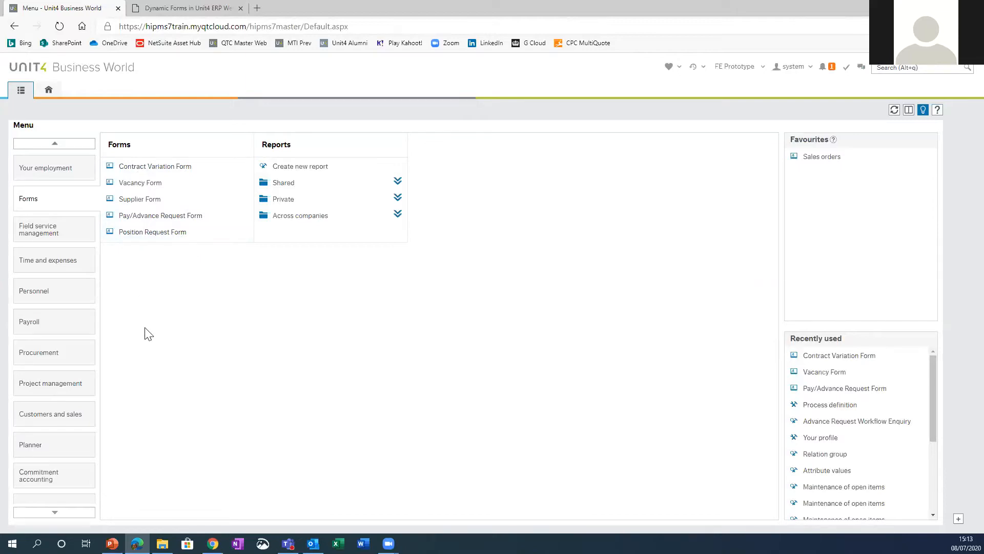
left_click(145, 199)
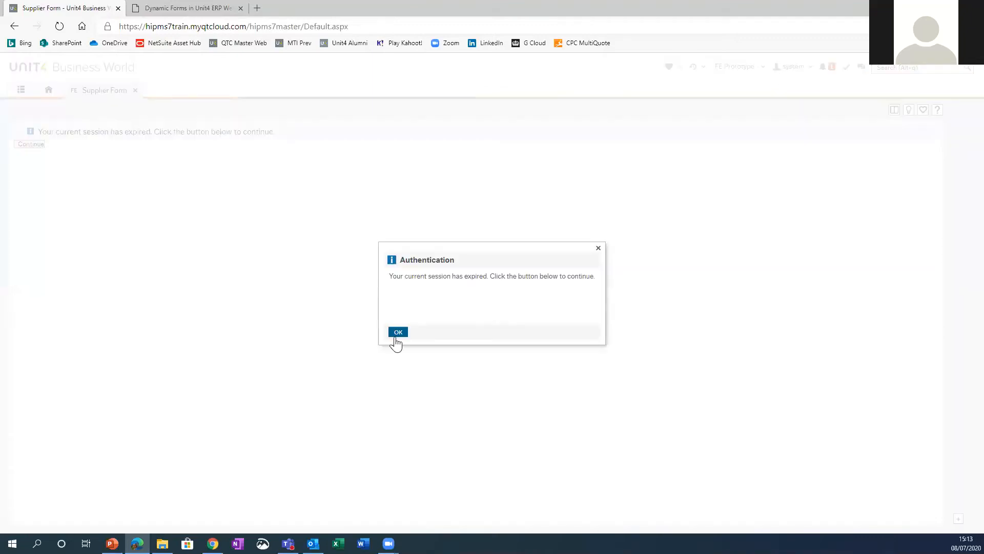
left_click(398, 332)
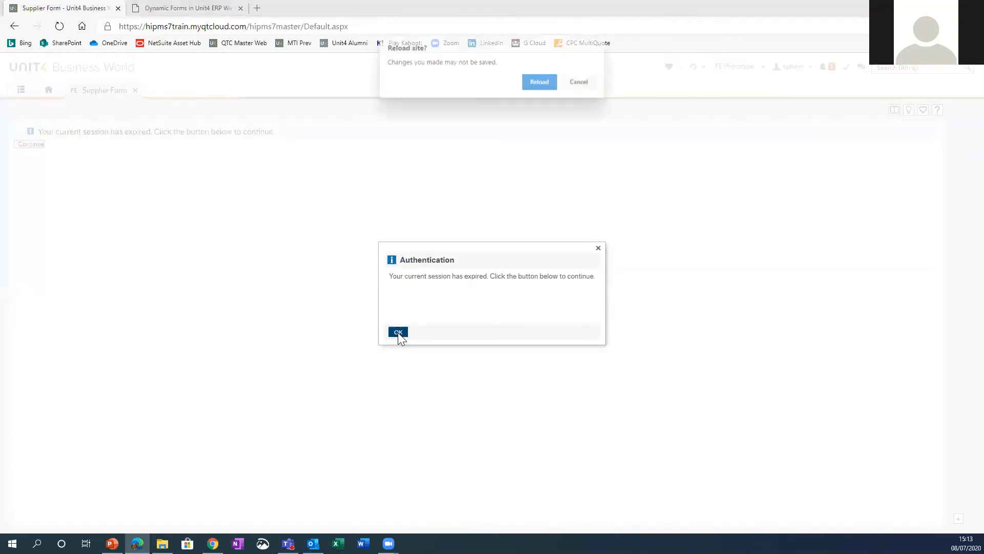
left_click(541, 82)
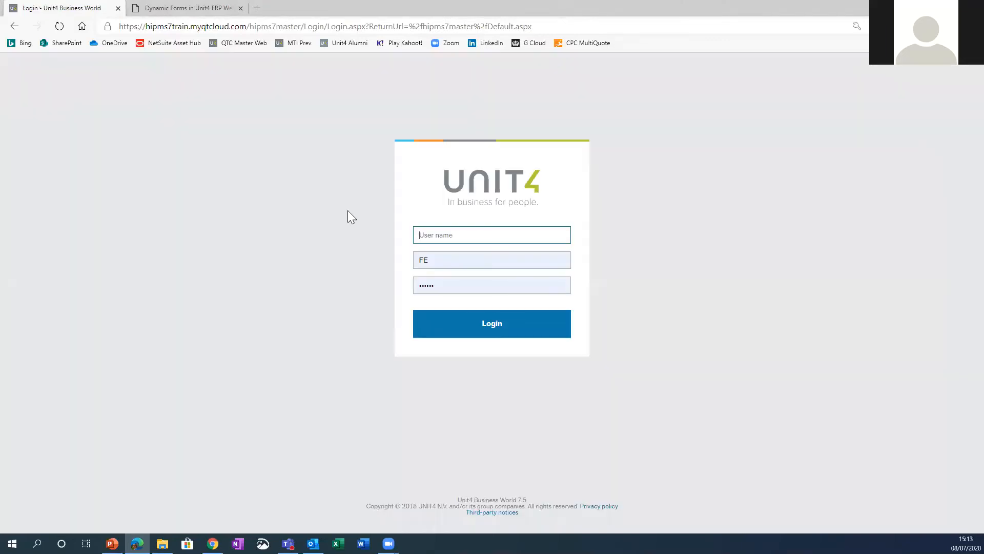
Step: Log in to Unit4 Business World with the user name system and the account password
type("system")
key("Tab")
key("Tab")
type("••••••")
key("Return")
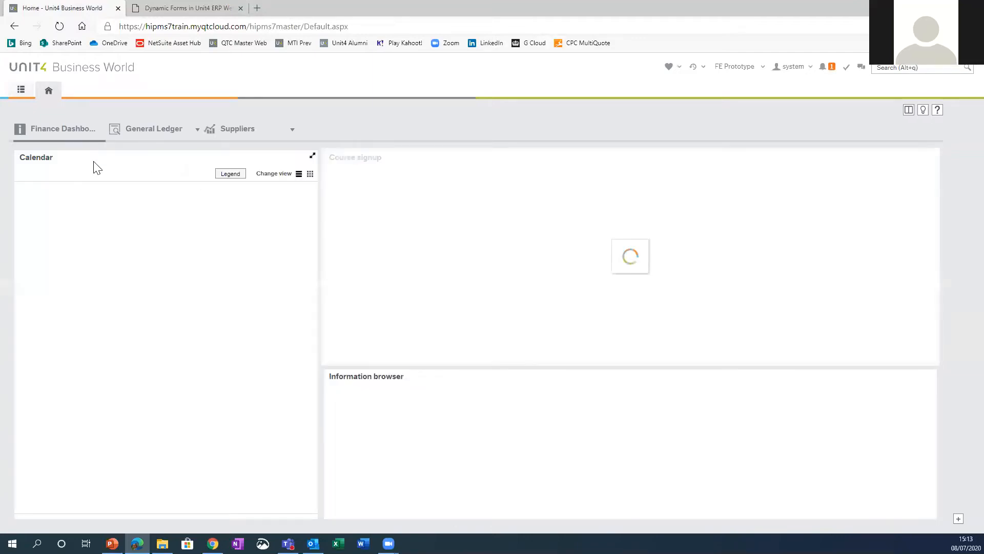
Step: Open a new Supplier Form from the Forms module and enter HPS Ltd as its form description
left_click(19, 91)
left_click(64, 206)
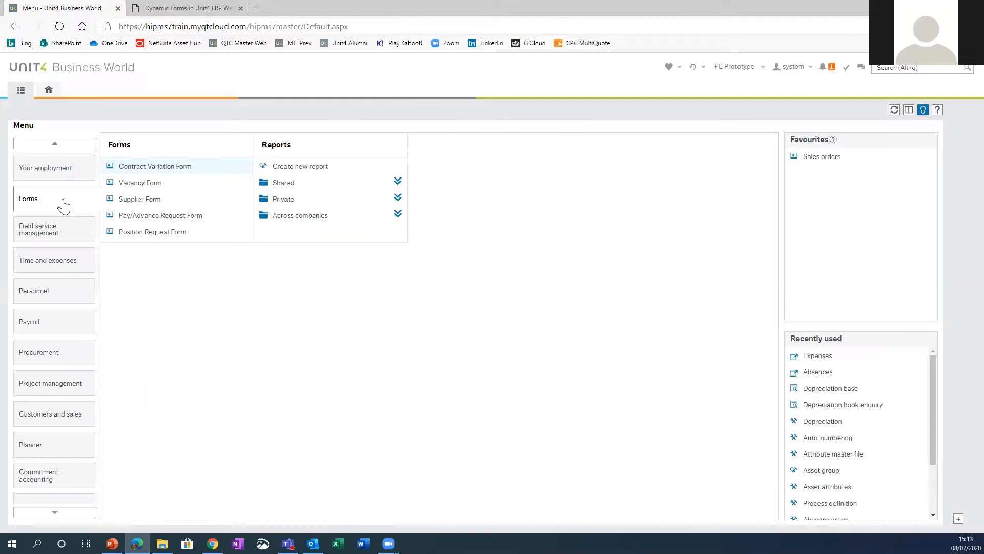
left_click(148, 203)
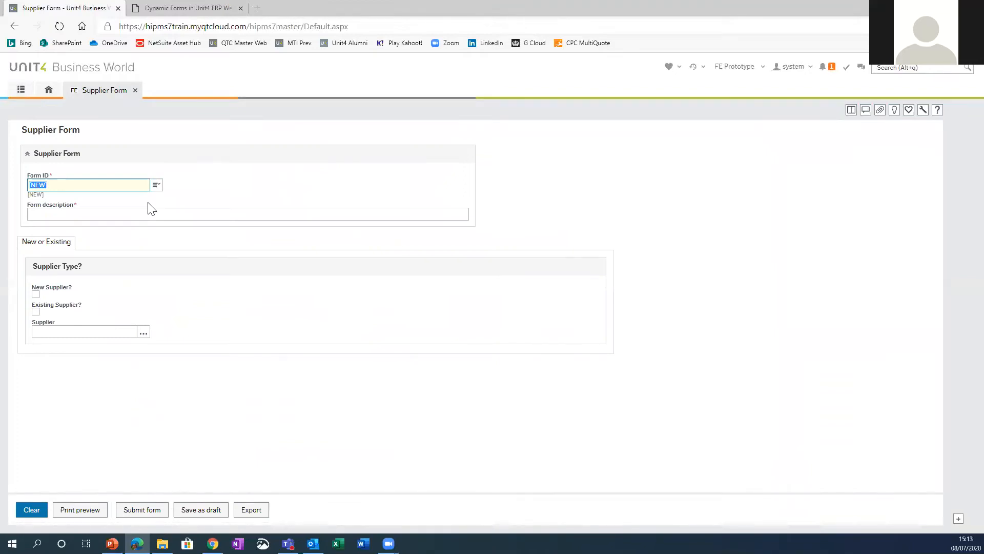
left_click(87, 214)
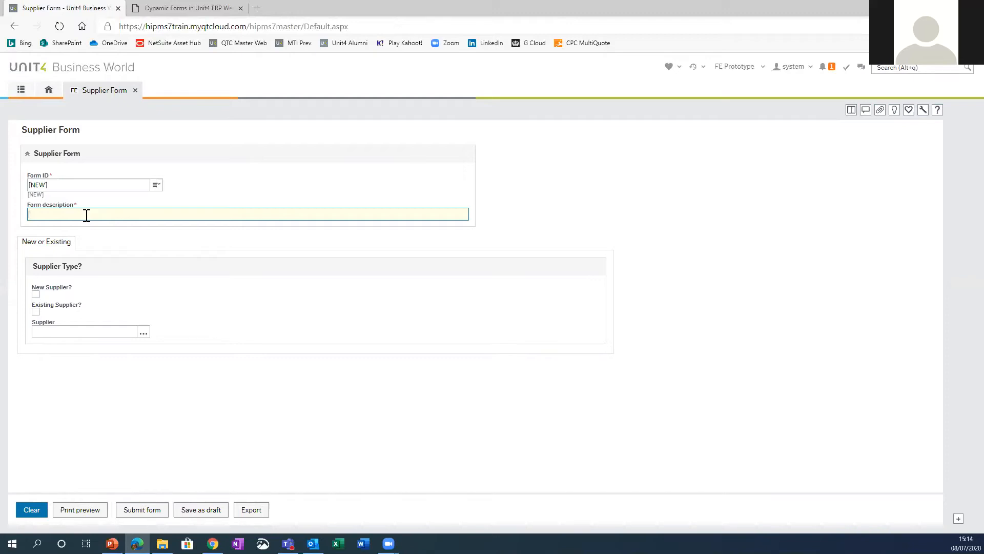
type("HPS Ltd")
key("Tab")
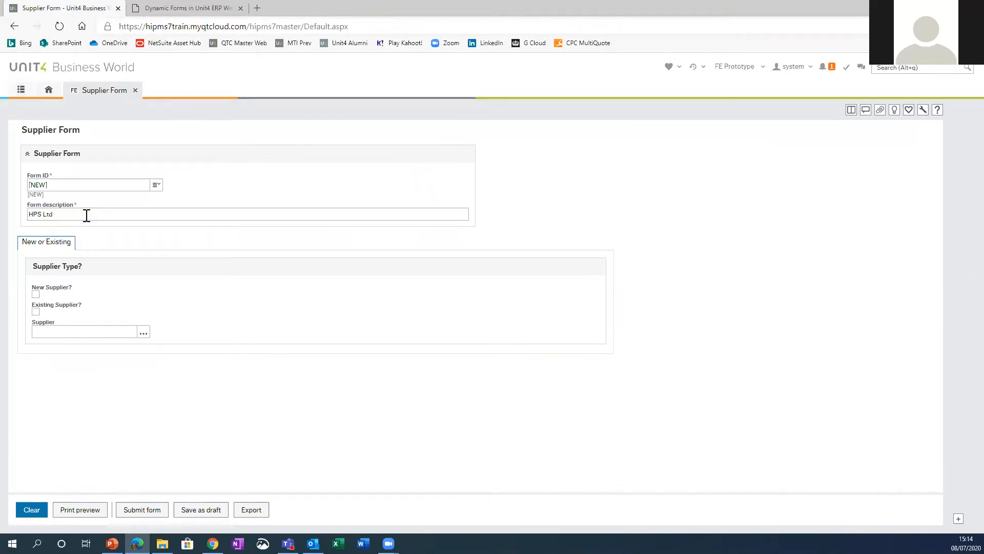
Step: Mark the request as New Supplier, show the New Supplier Info fields, and clear the New Supplier choice again
left_click(36, 294)
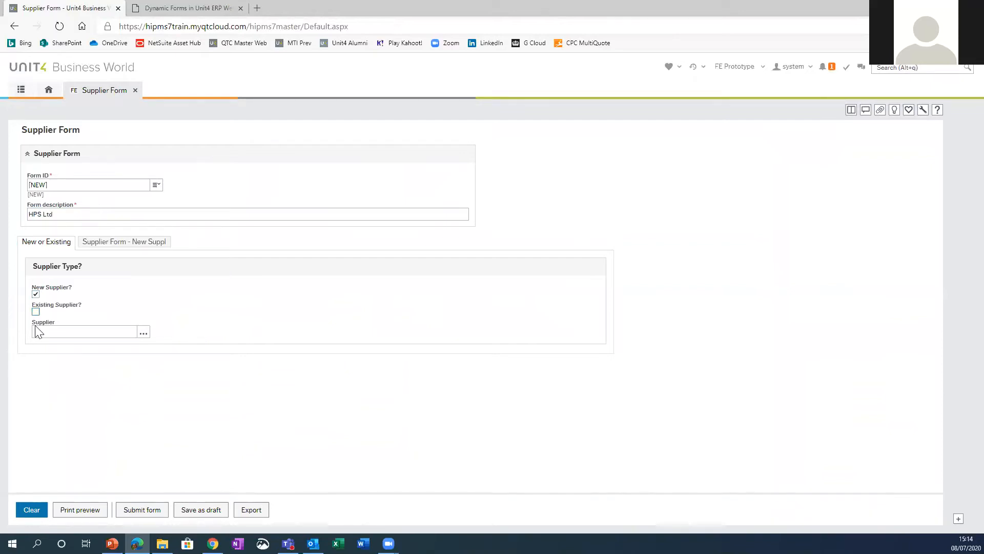
left_click(129, 246)
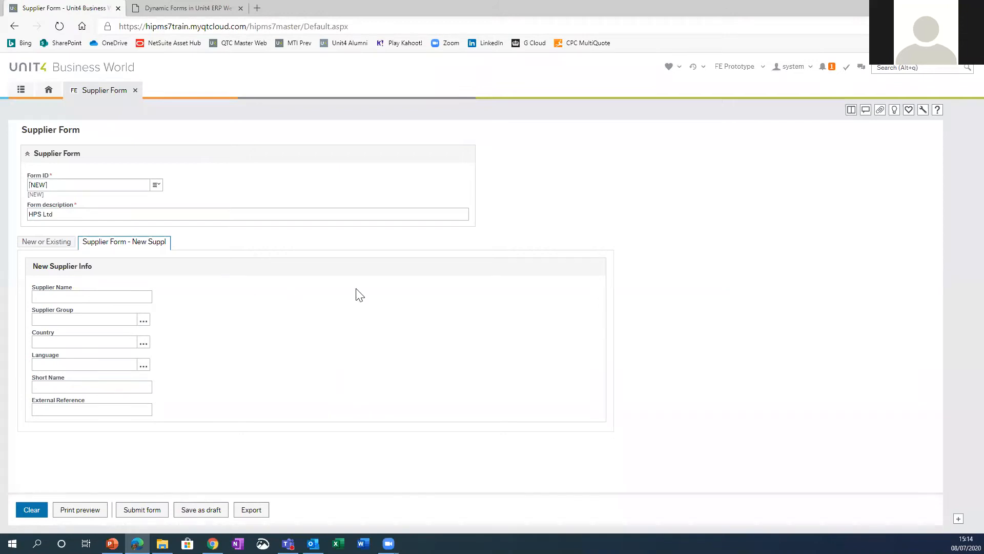
left_click(56, 243)
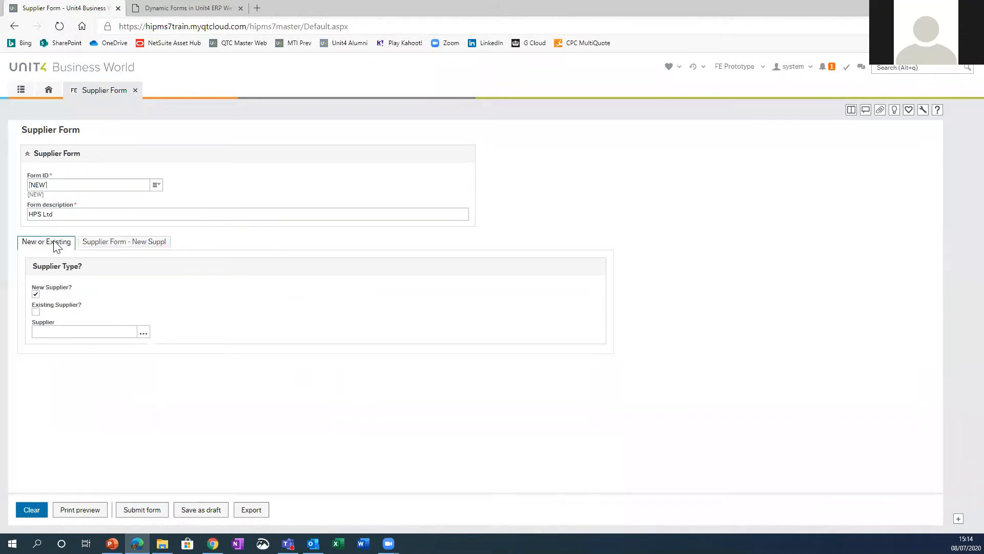
left_click(35, 294)
Step: Mark the request as Existing Supplier and choose Highpoint Services Ltd as the supplier
left_click(36, 312)
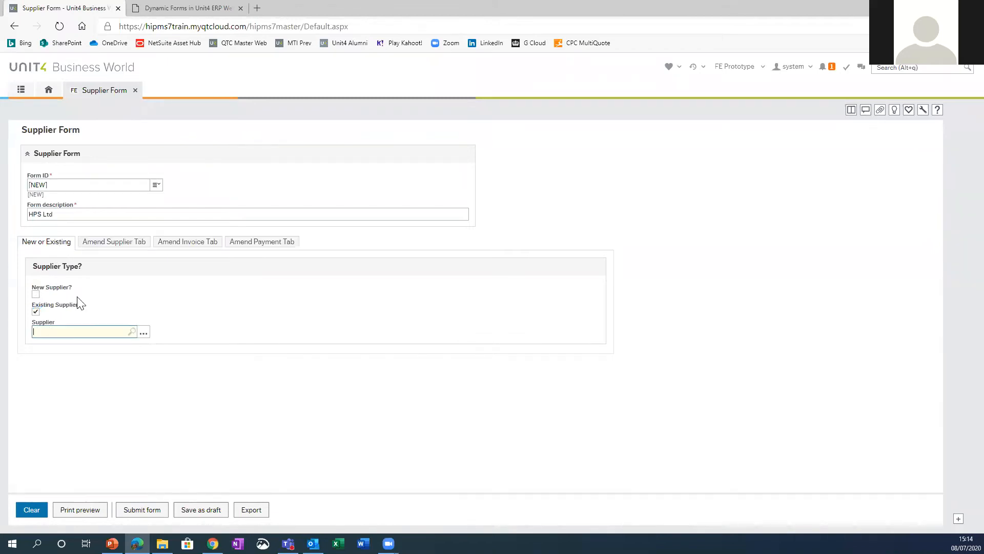
left_click(72, 332)
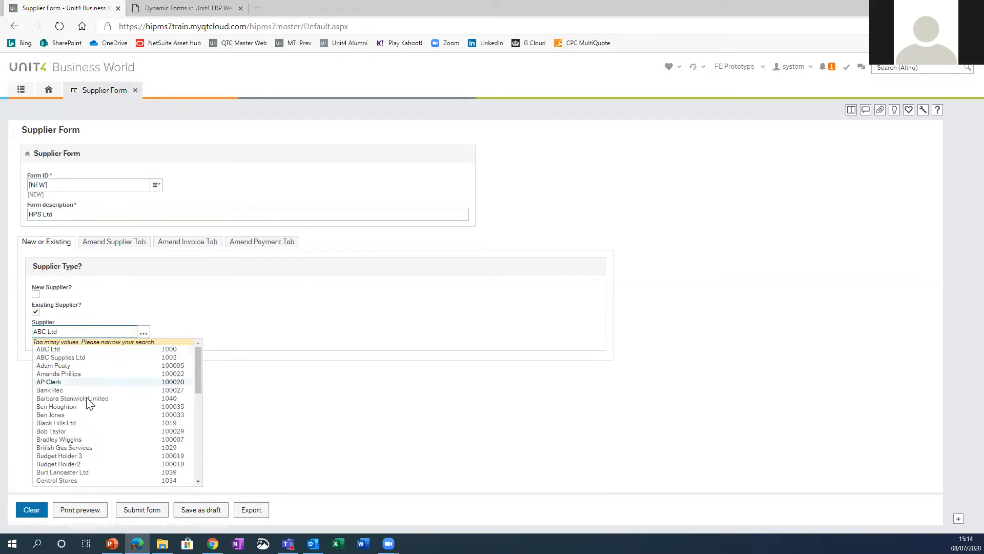
scroll(84, 429, "down", 3)
scroll(84, 427, "down", 5)
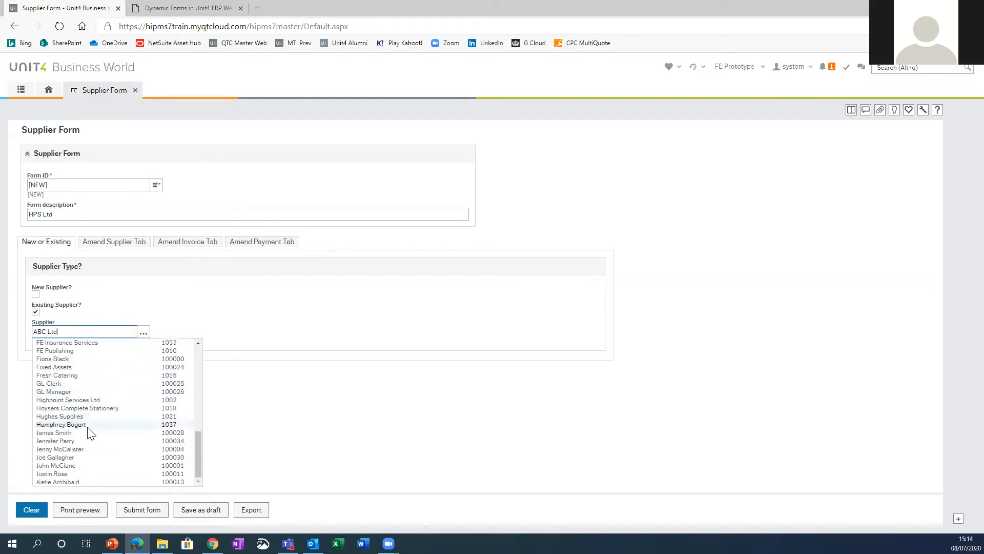
scroll(72, 436, "up", 8)
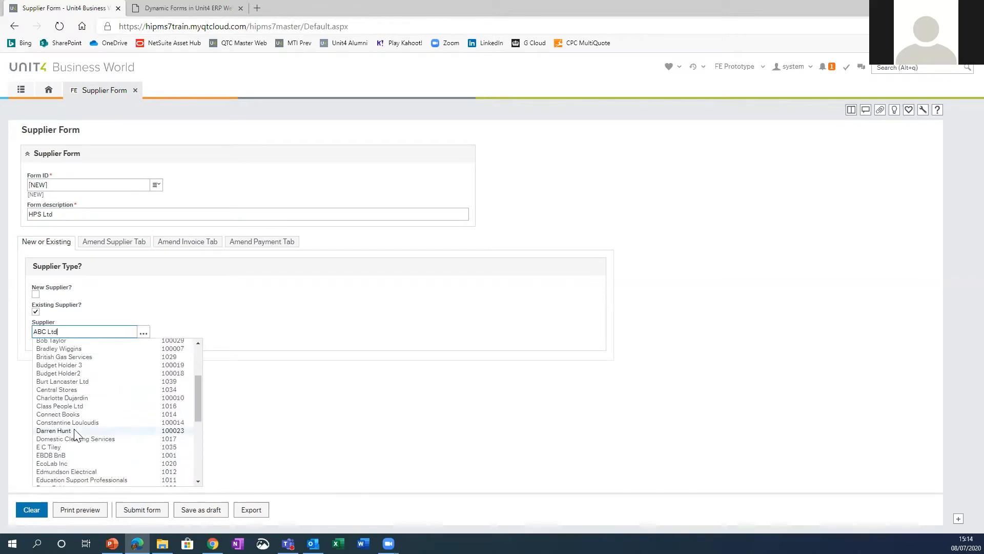
scroll(58, 389, "down", 10)
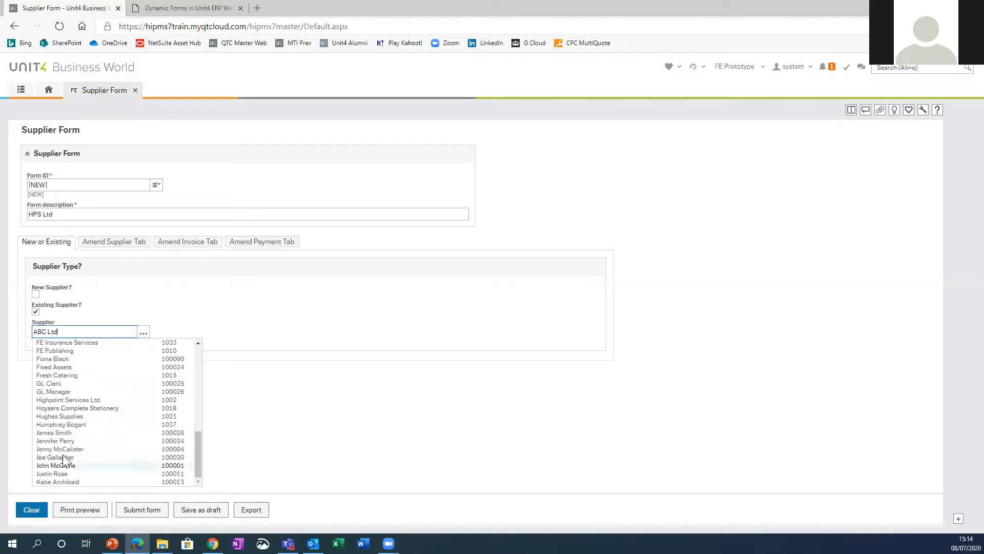
left_click(82, 399)
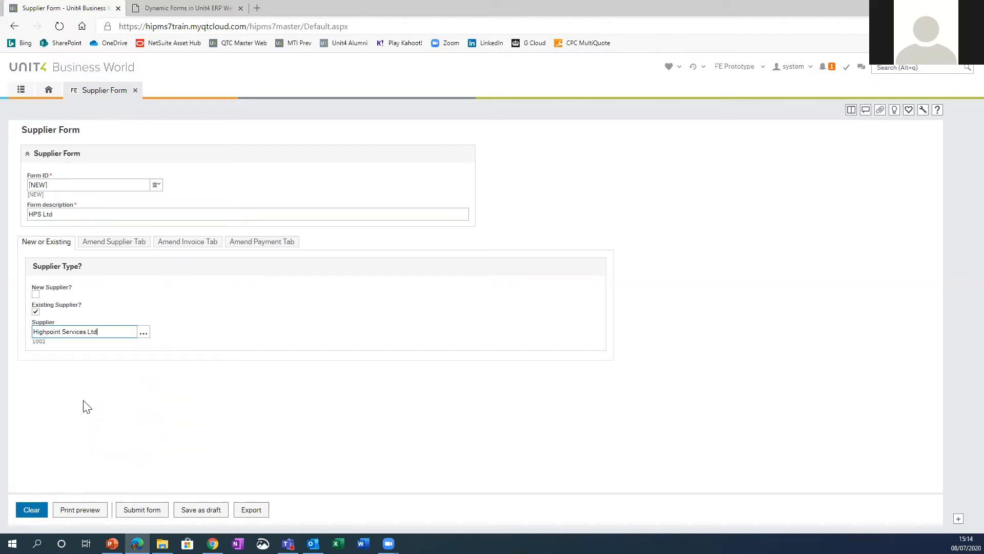
Step: Review the amend fields for the existing supplier's details, invoice and payment information, and close the Supplier Form
left_click(128, 244)
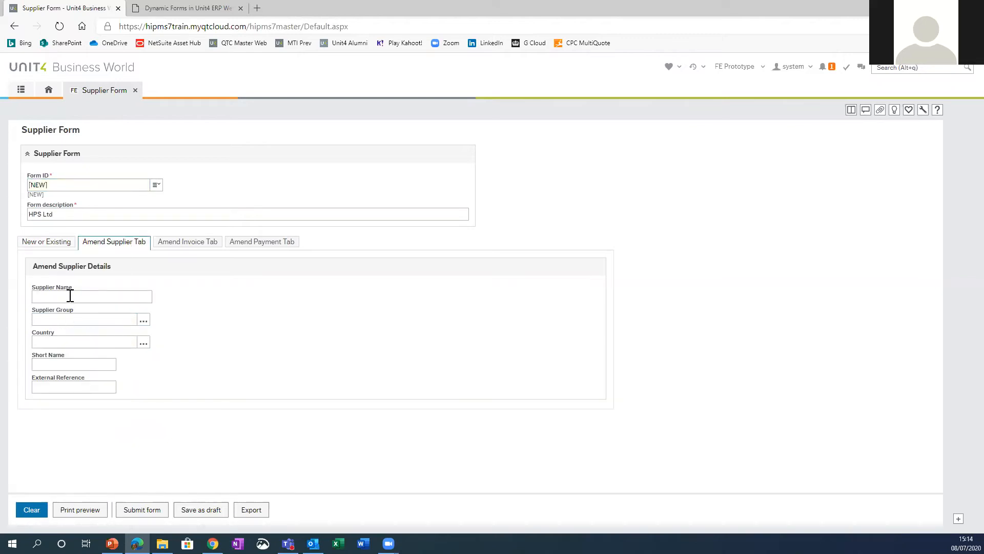
left_click(48, 242)
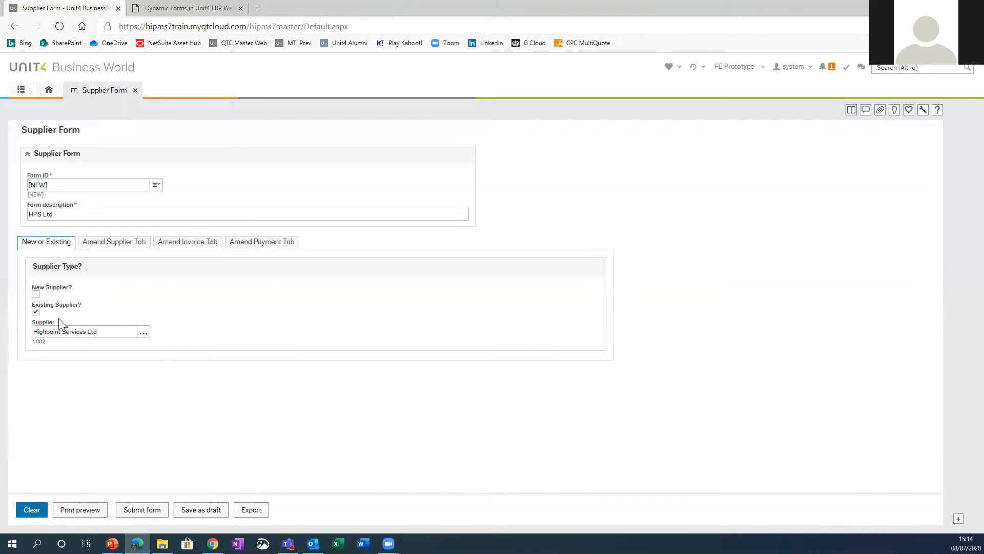
left_click(113, 245)
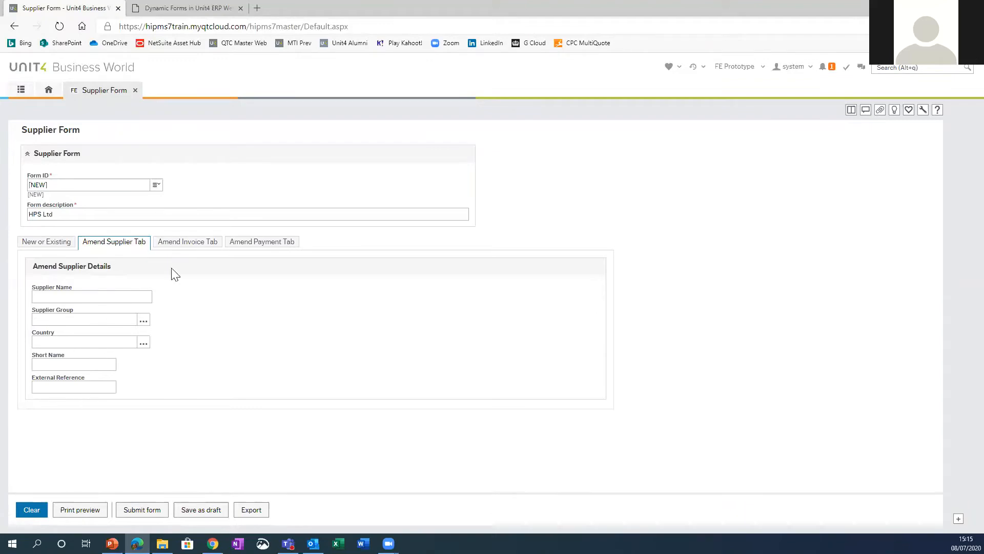
left_click(190, 244)
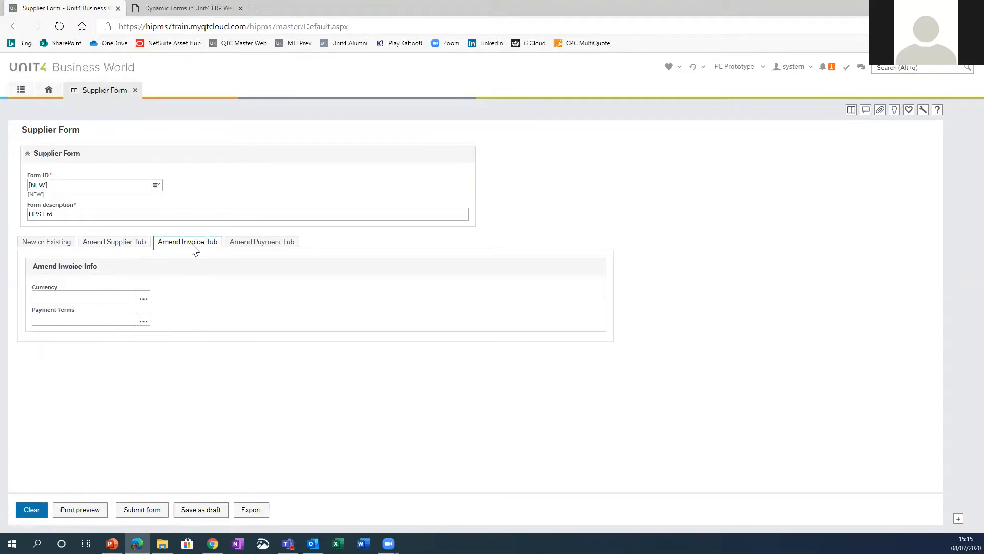
left_click(250, 245)
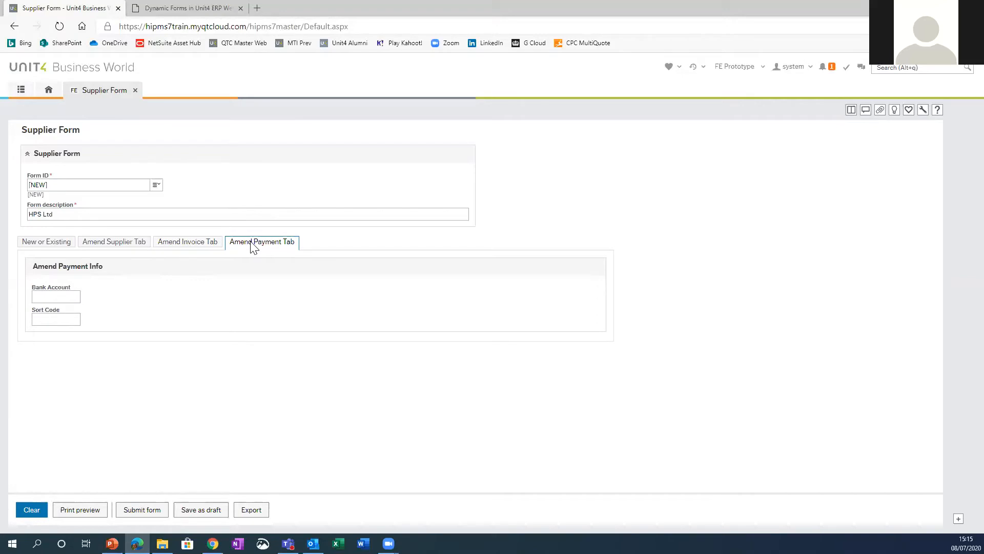
left_click(109, 248)
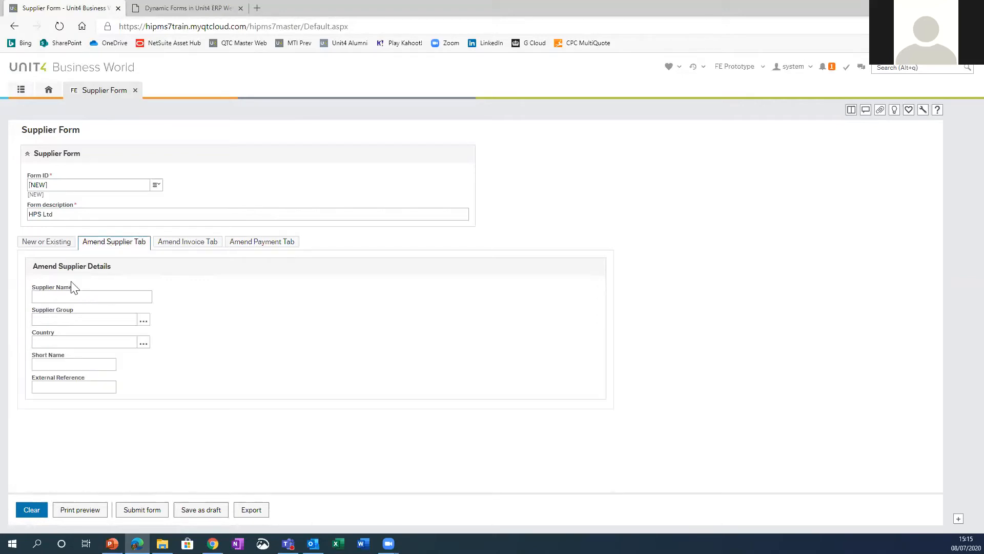
left_click(83, 319)
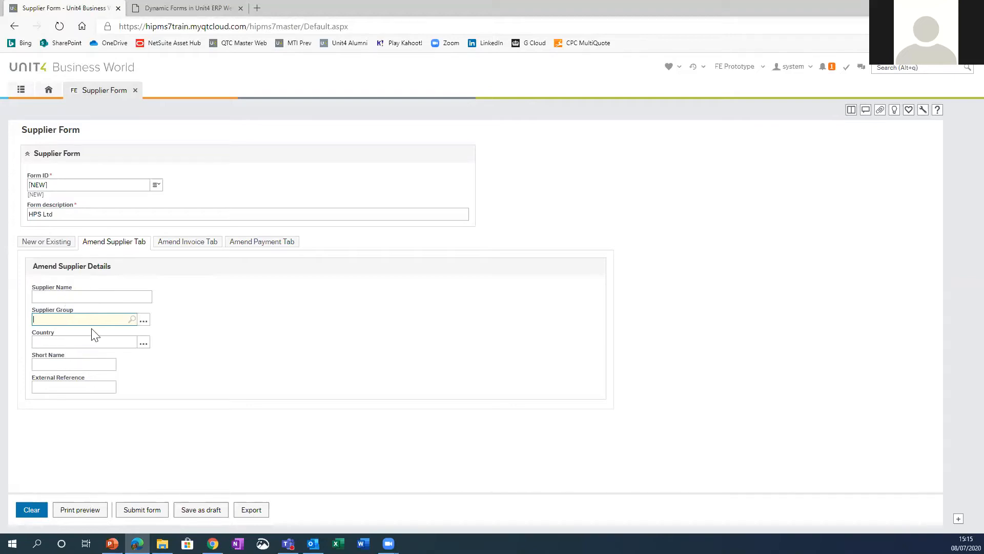
left_click(178, 246)
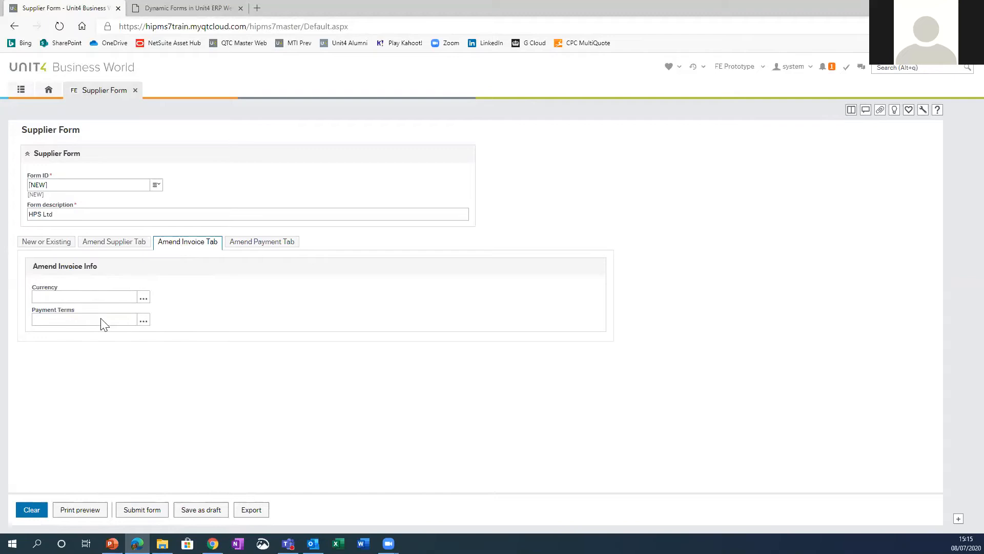
left_click(266, 243)
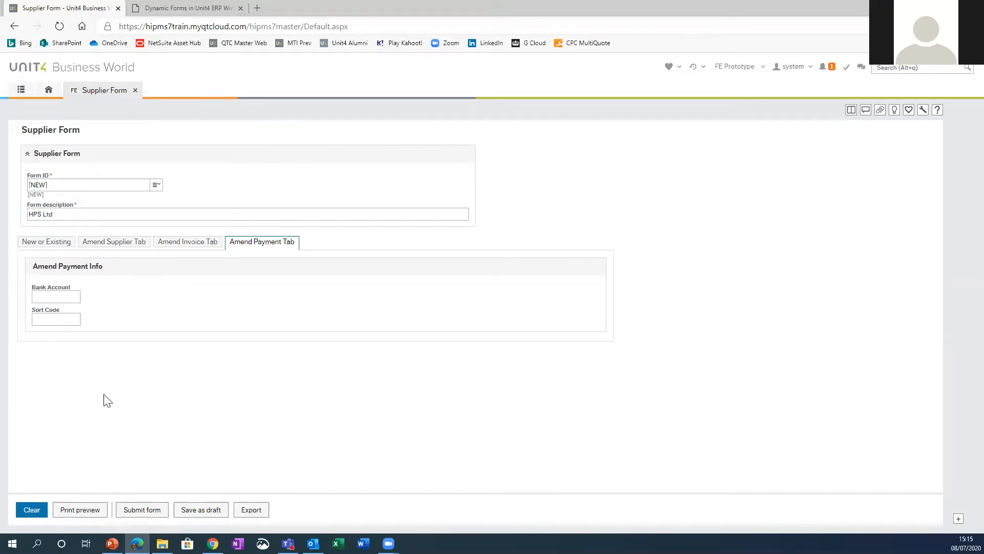
left_click(37, 250)
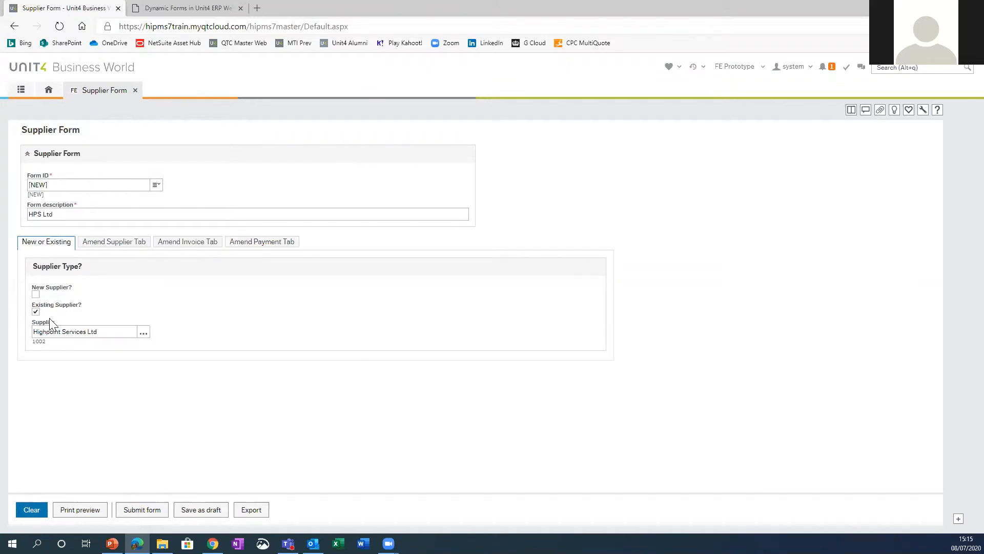
left_click(121, 247)
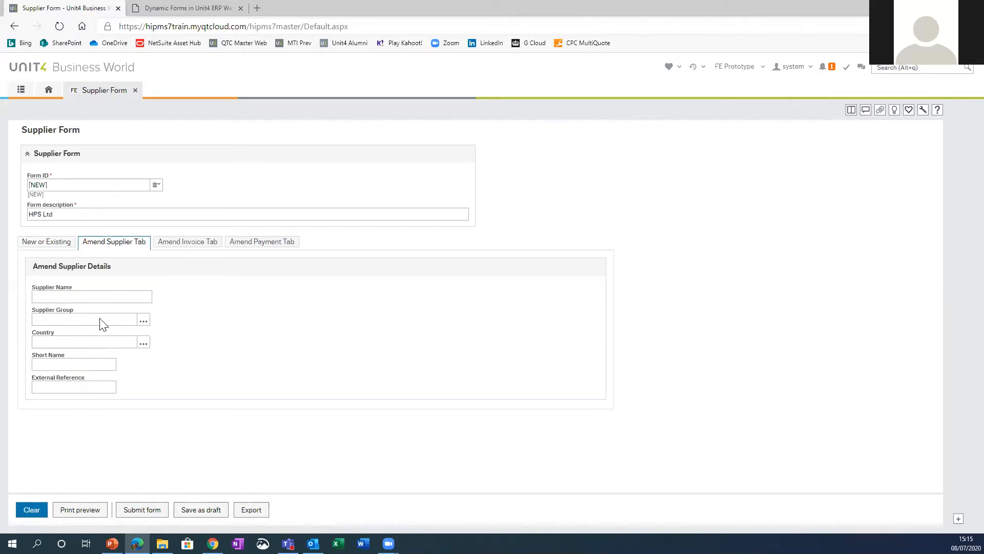
left_click(51, 240)
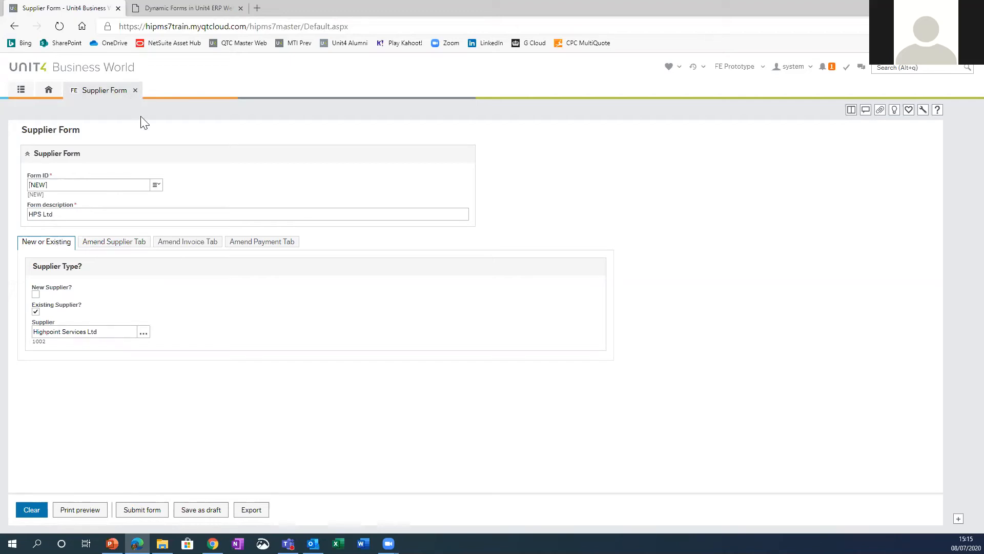
left_click(134, 91)
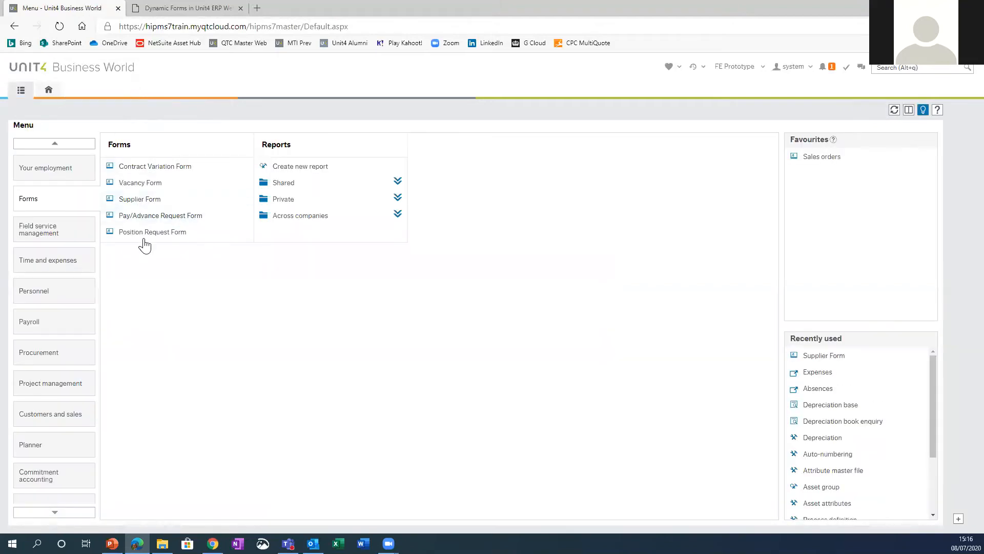
Step: Start a new Contract Variation Form described as Change of hours and enter the employee's resource ID
left_click(156, 168)
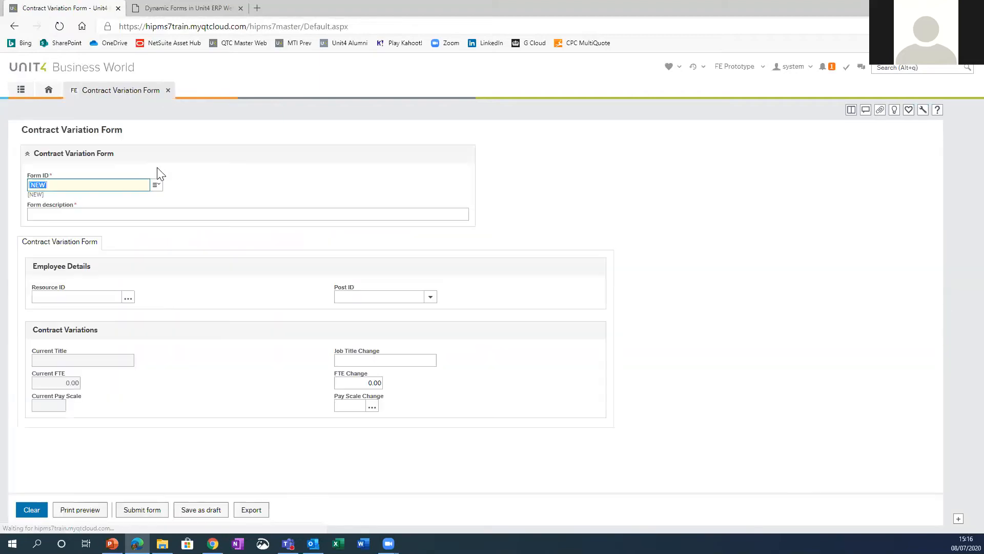
left_click(72, 215)
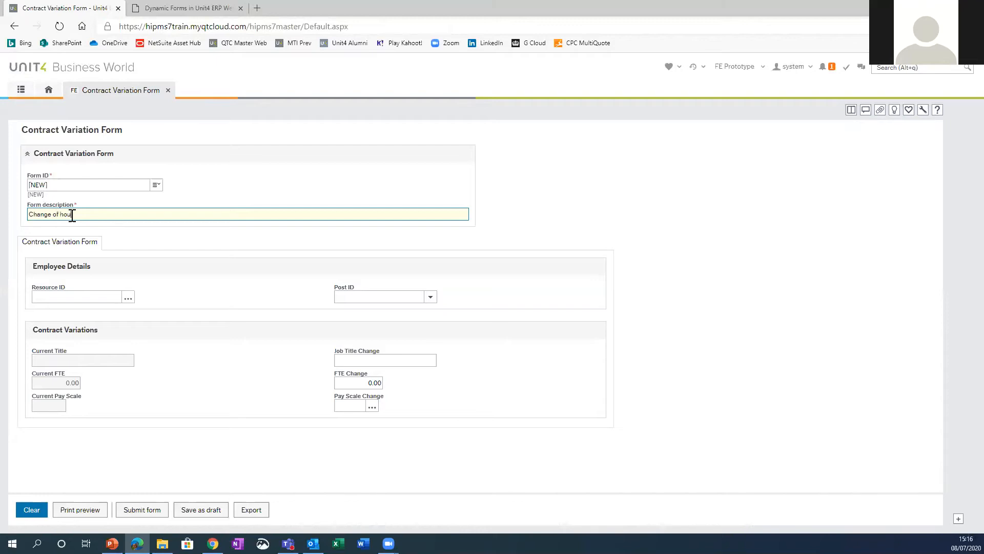
left_click(70, 298)
type("10")
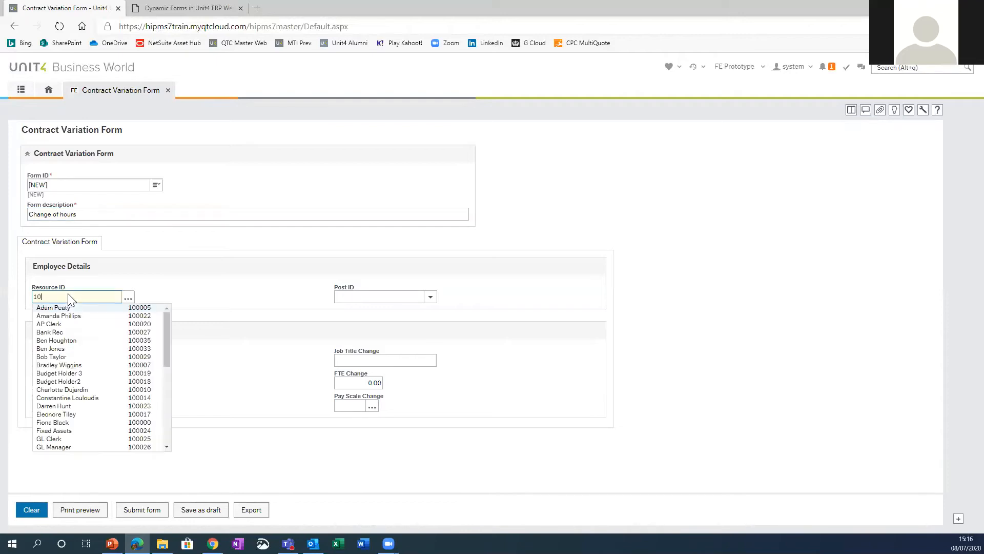
type("0023")
key("Tab")
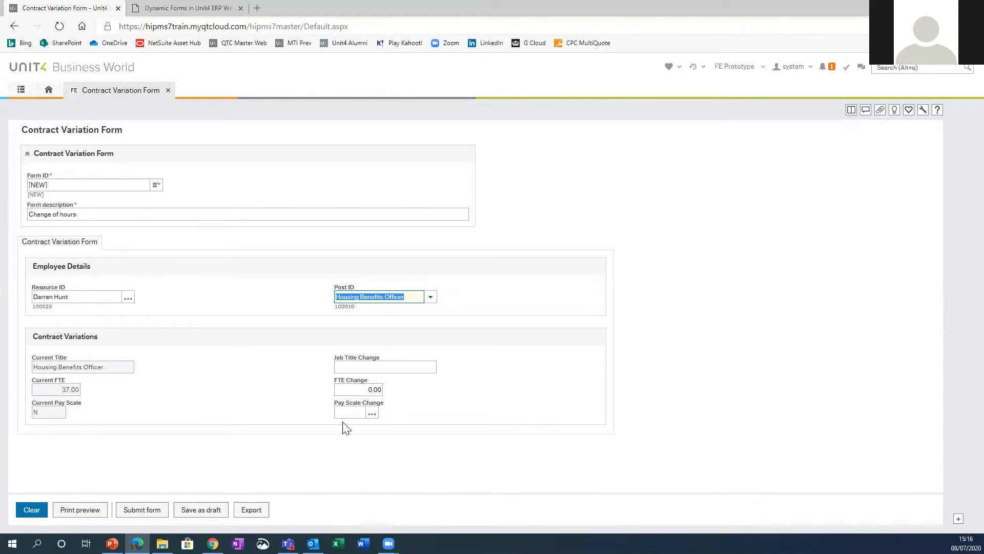
Step: Set the FTE Change to 30 and close the Contract Variation Form without saving
left_click(380, 390)
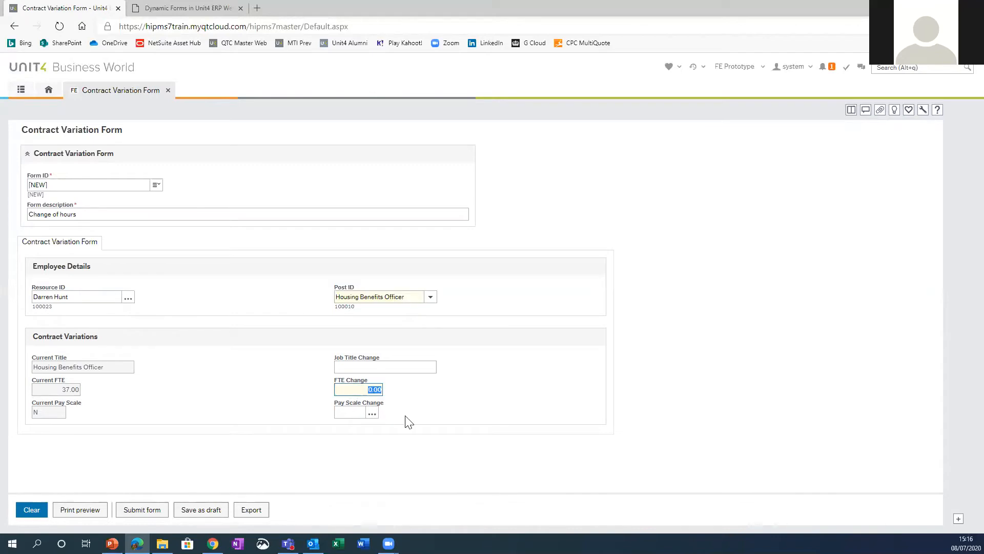
type("30")
key("Tab")
left_click(169, 92)
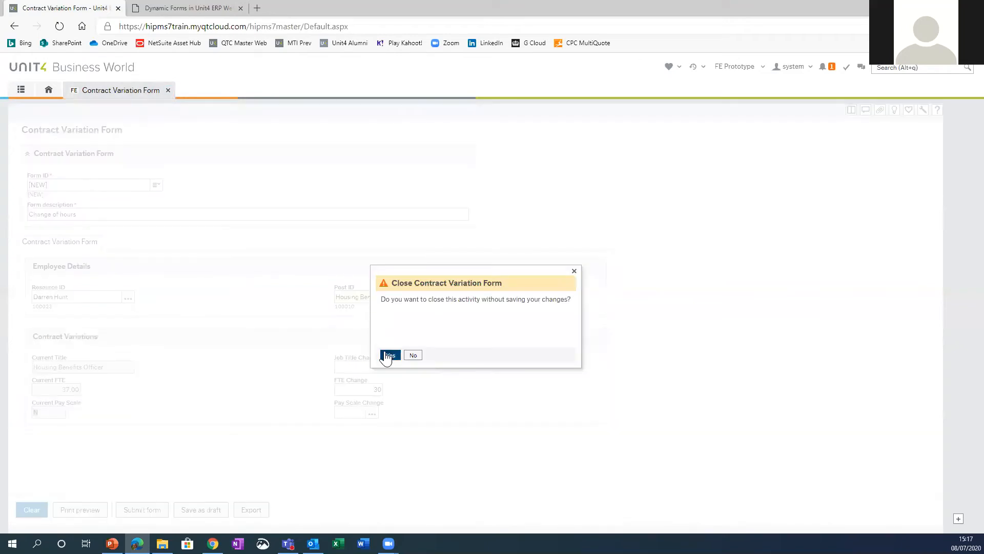
left_click(389, 355)
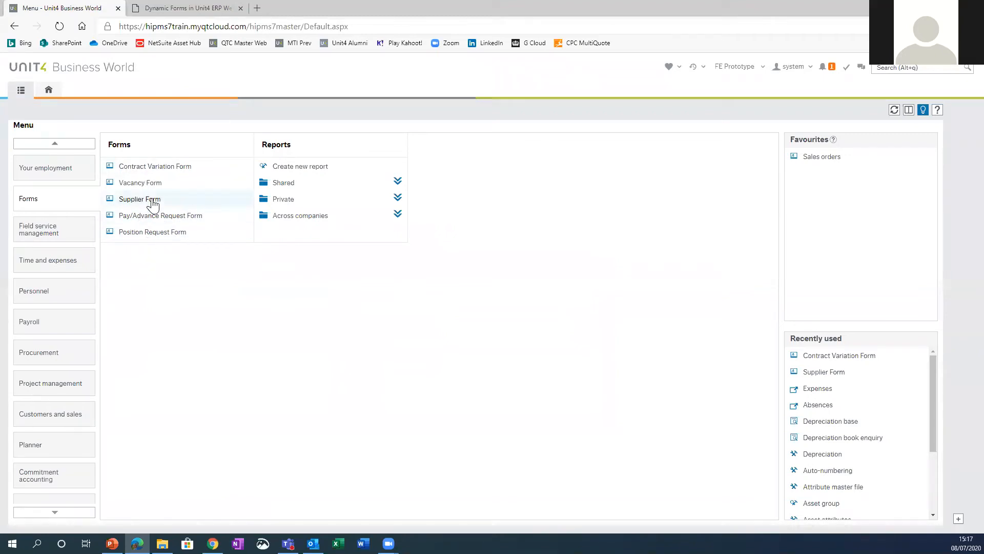
Step: Open a new Pay/Advance Request Form and enter Disney land as its form description
left_click(173, 217)
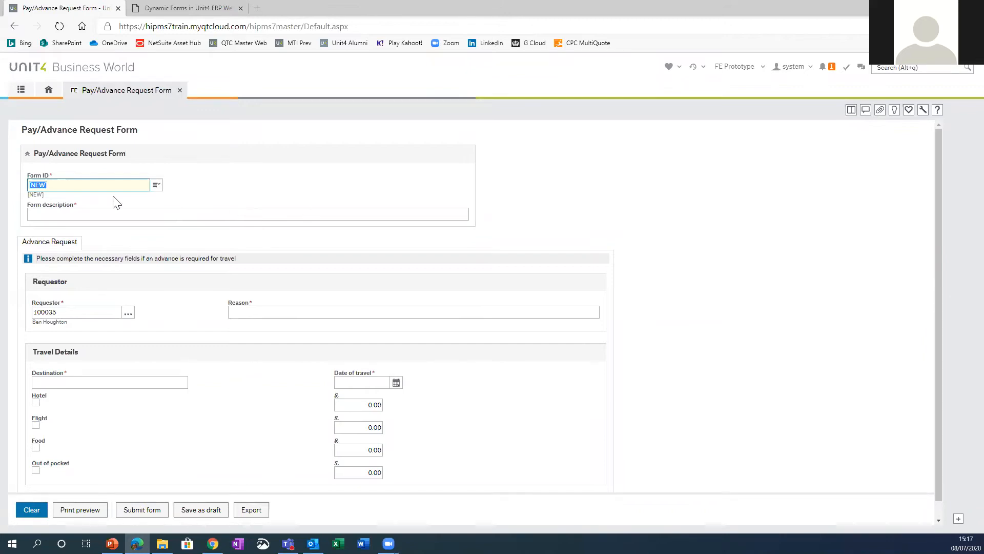
left_click(63, 210)
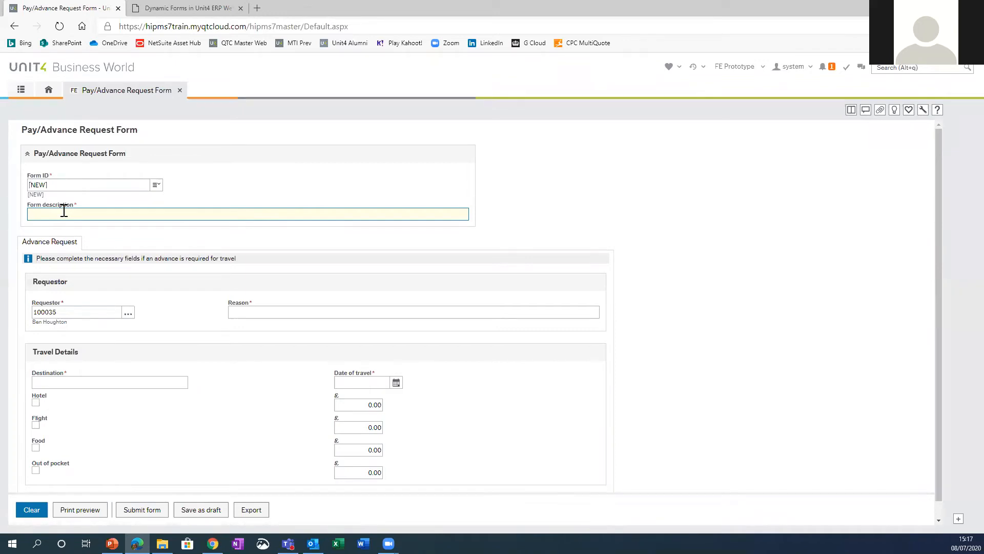
type("Disney land")
key("Tab")
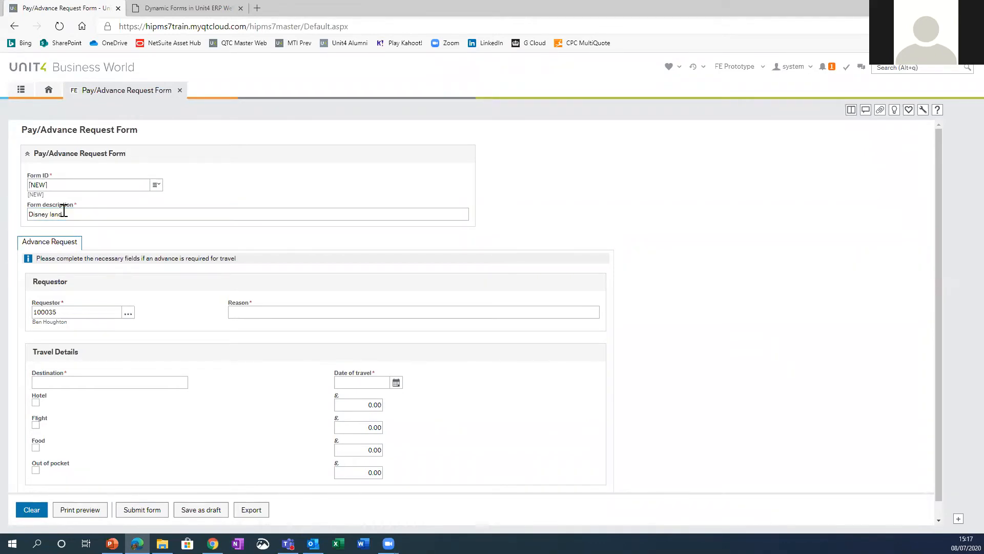
key("Tab")
Step: Enter business trip as the reason for the advance and Paris as the travel destination
left_click(274, 311)
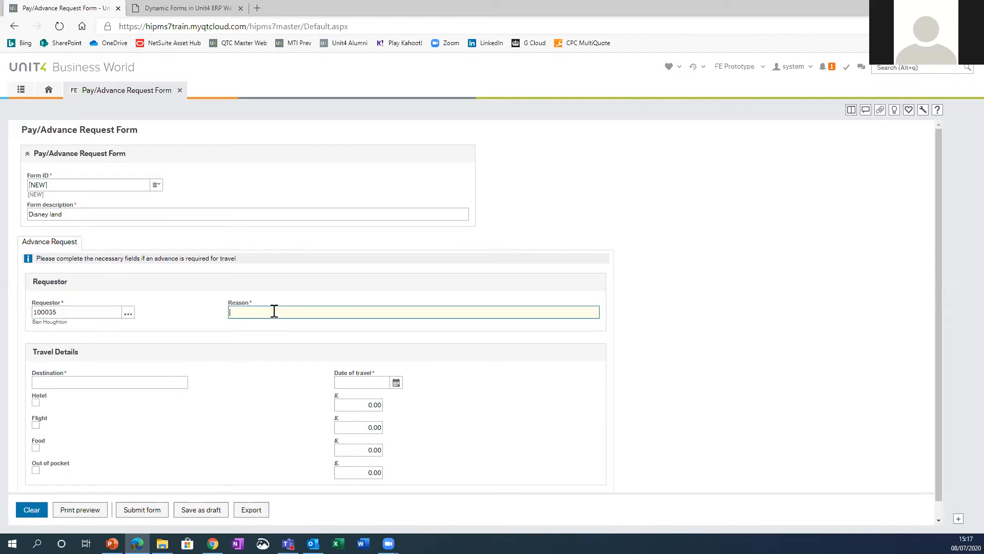
type("business trip")
key("Tab")
scroll(260, 392, "down", 1)
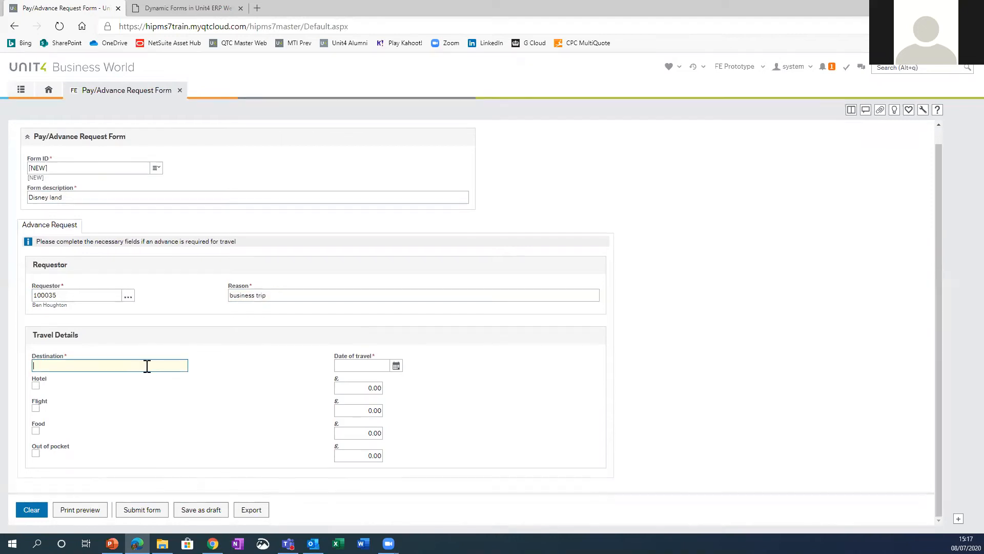
type("AParu")
key("Tab")
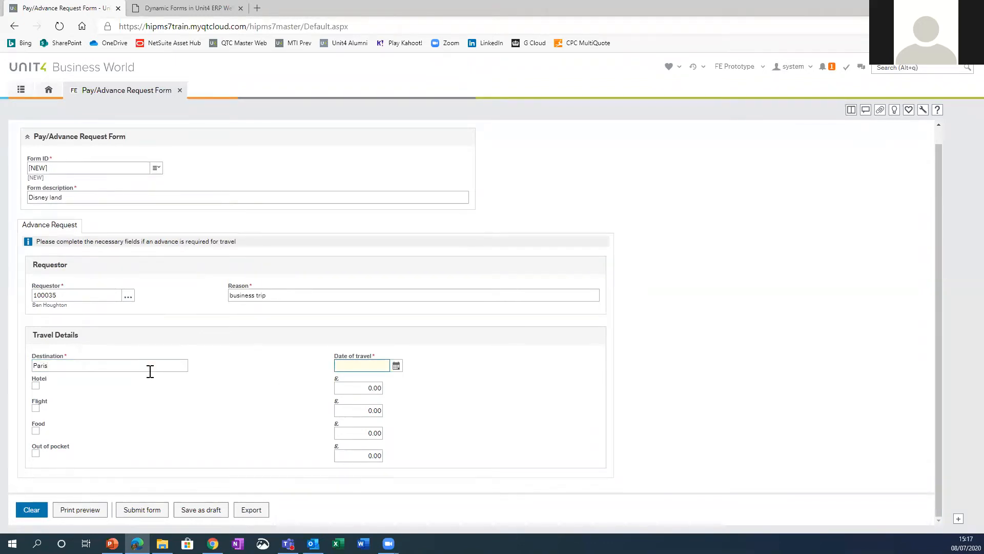
Step: Set the date of travel to 05/08/2020 using the calendar
left_click(396, 365)
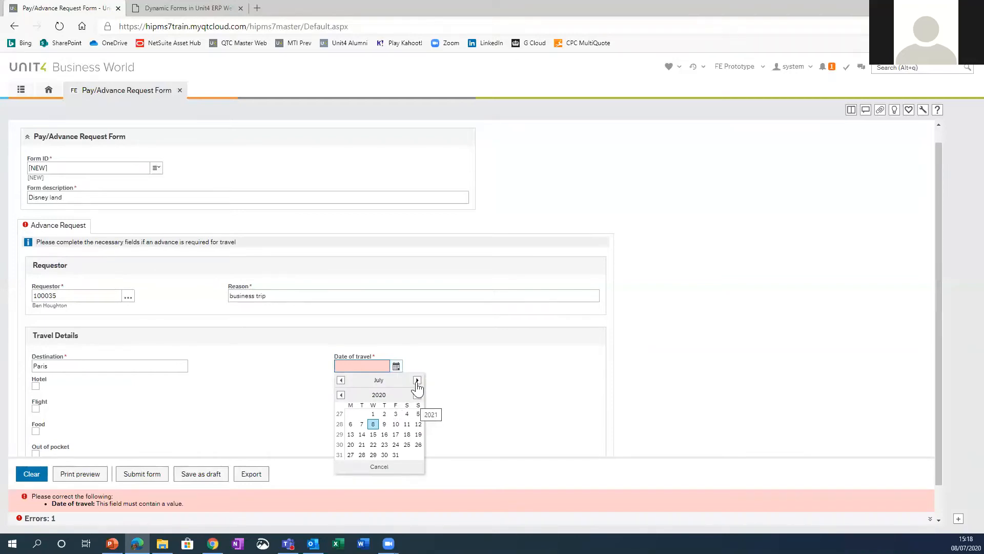
left_click(417, 380)
left_click(373, 424)
key("Tab")
Step: Request a Hotel advance of £560 and close the Pay/Advance Request Form without saving
left_click(35, 386)
left_click(371, 388)
type("560")
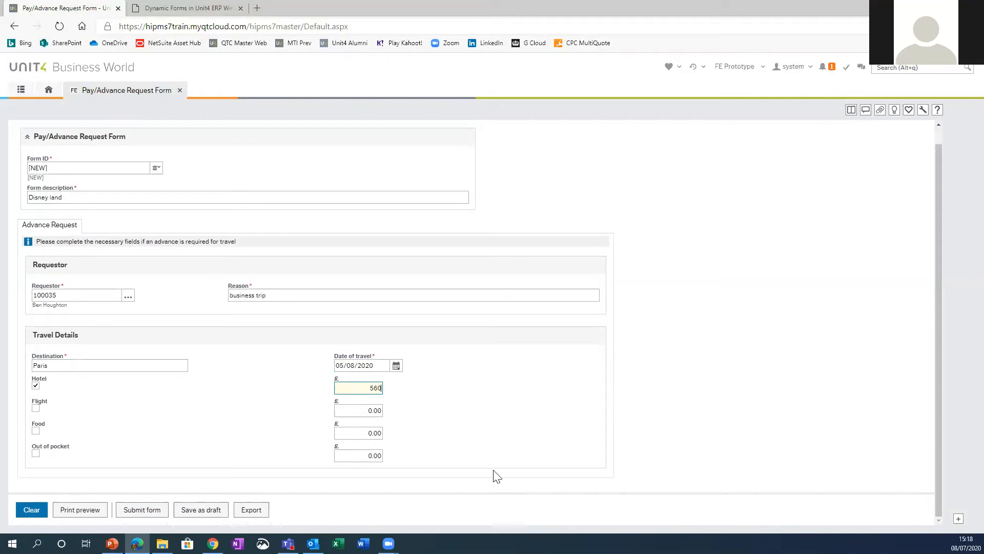
key("Tab")
left_click(180, 90)
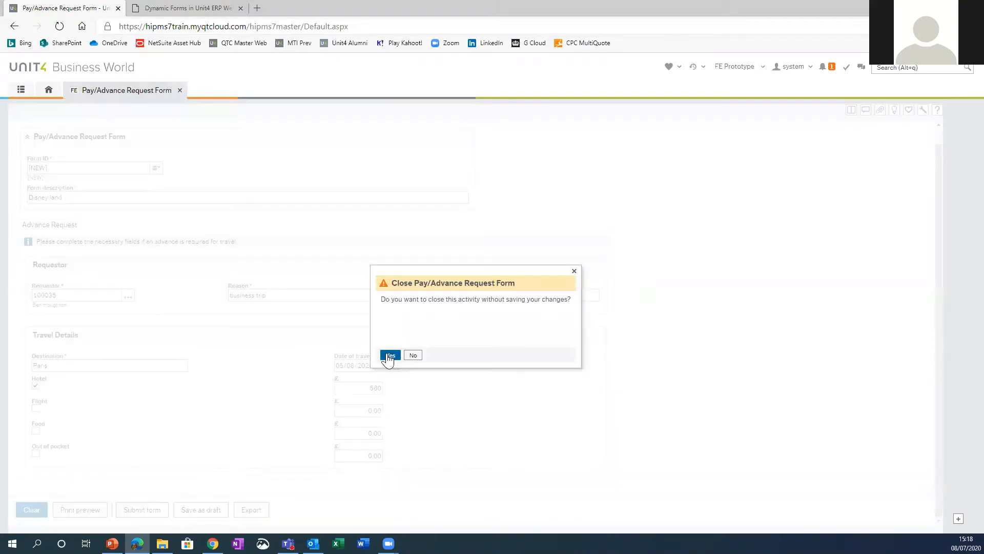
left_click(389, 355)
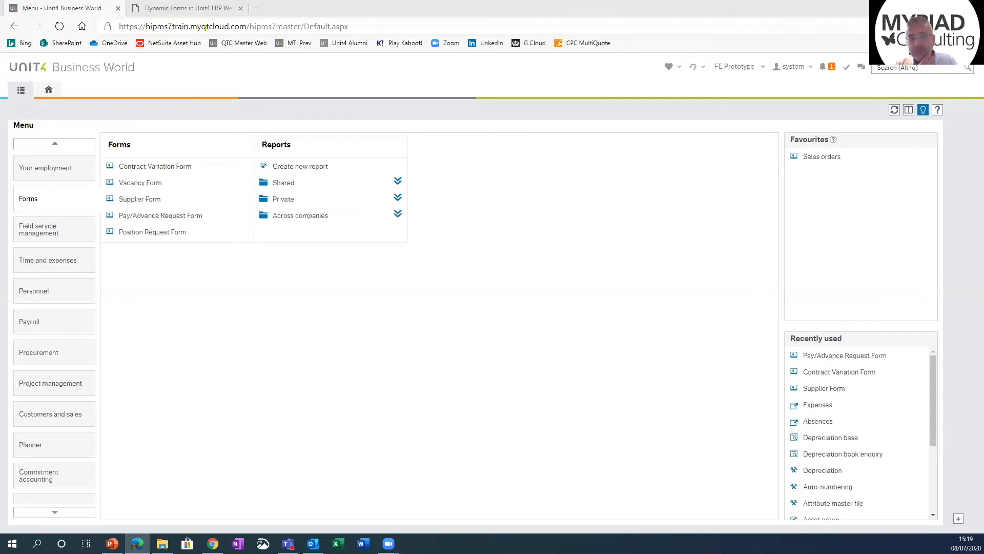
Step: Open a new Position Request Form, mark it as a New Position and show its New Position Information
left_click(162, 236)
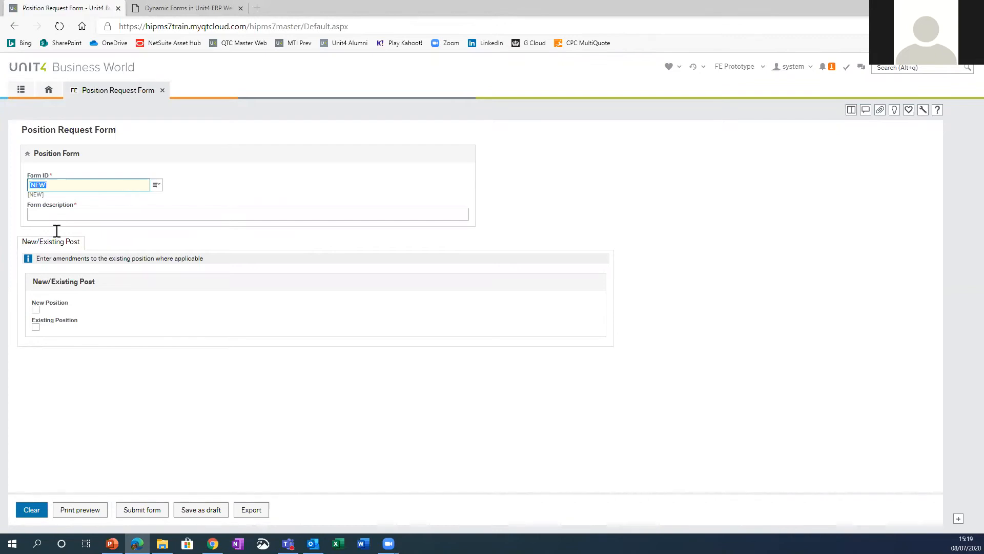
left_click(34, 309)
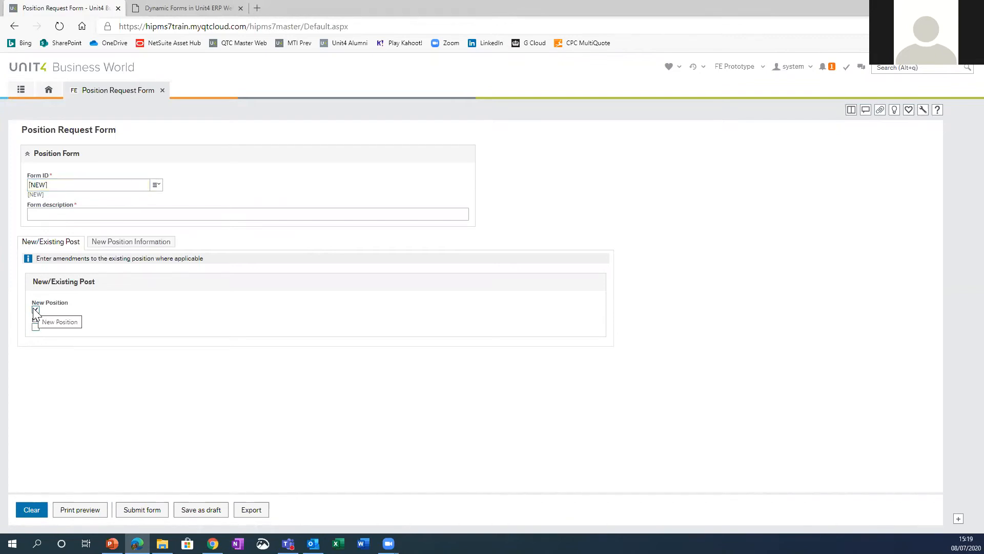
left_click(152, 243)
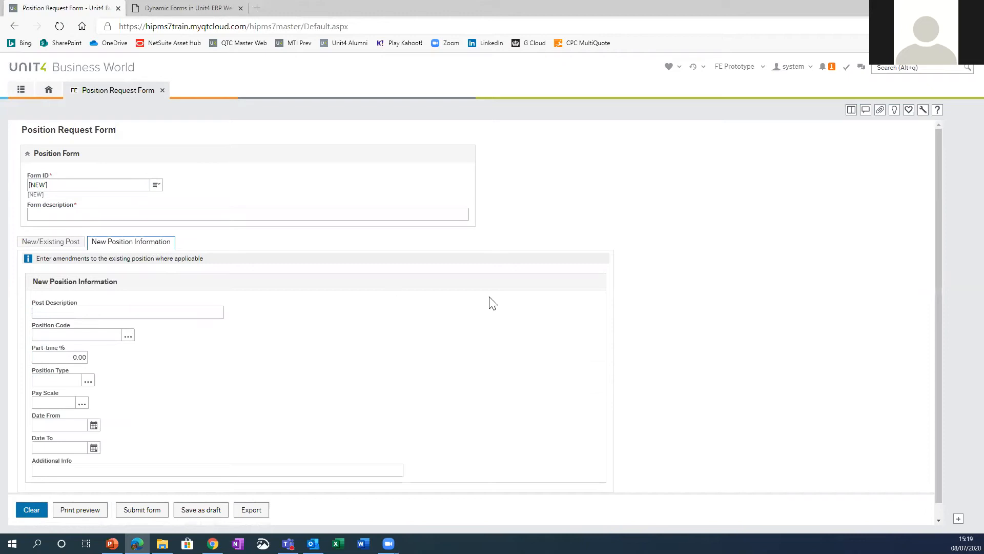
Step: Check the form's attached documents and revisit its New/Existing Post and New Position Information sections
left_click(880, 111)
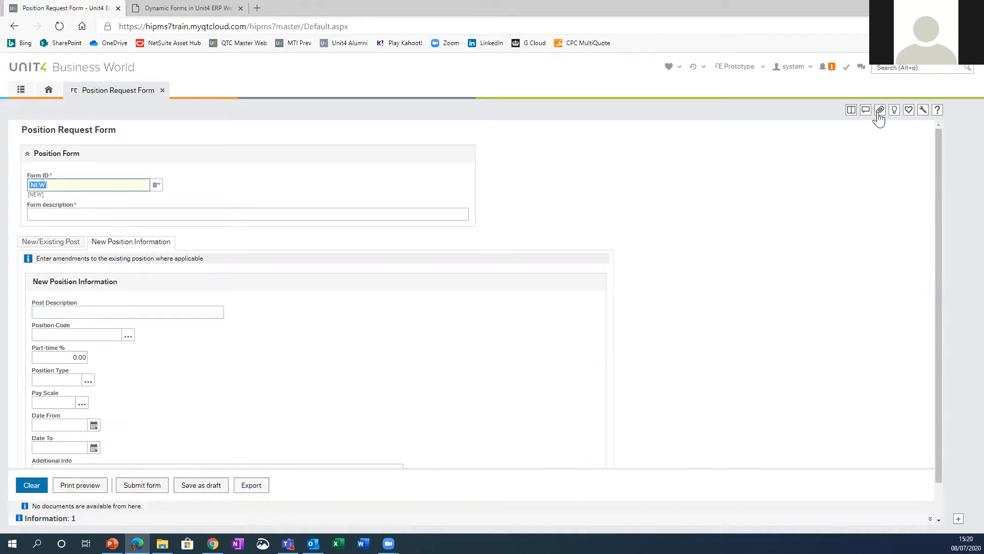
left_click(879, 113)
left_click(46, 242)
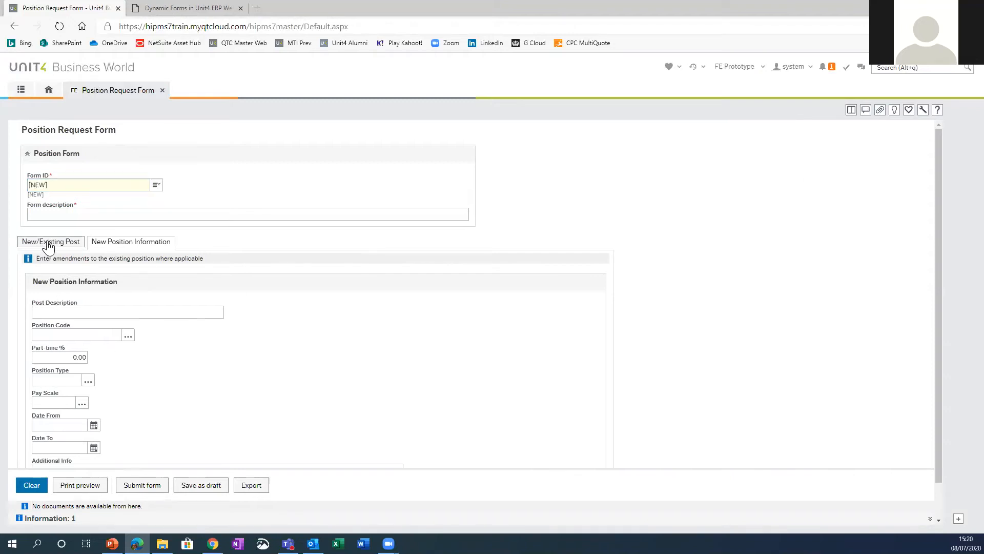
left_click(129, 242)
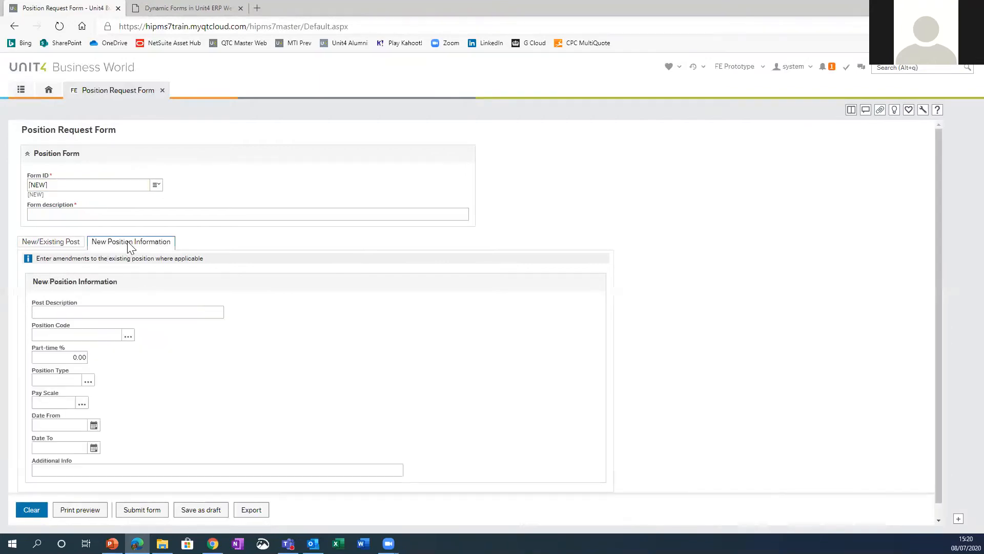
Step: Open the payroll Position register and look up position 100000, FE Director / Principal
left_click(21, 90)
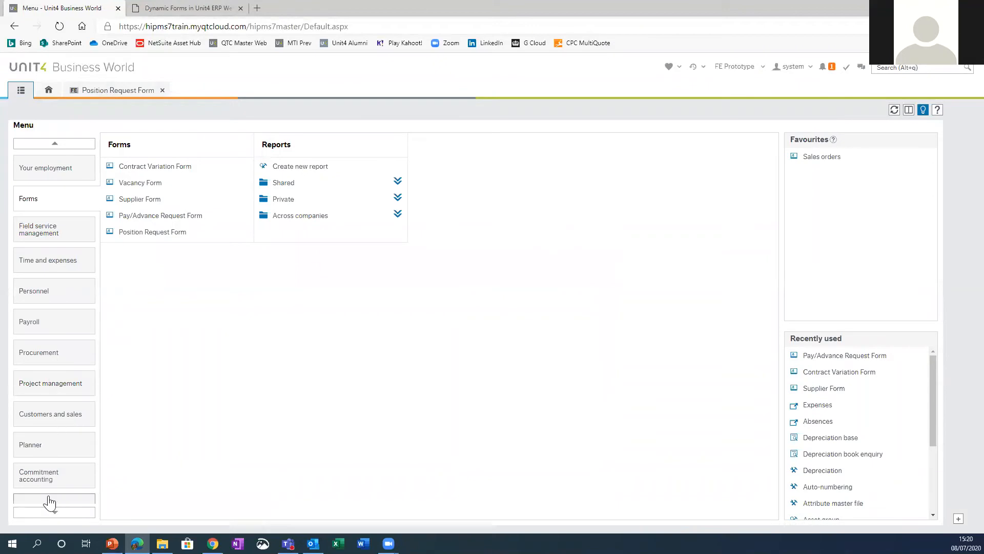
left_click(51, 331)
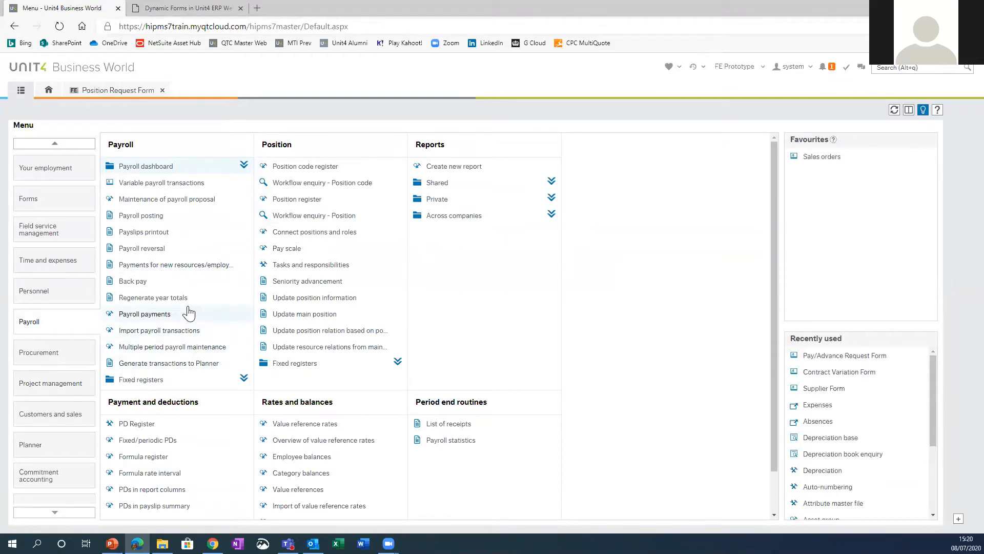
double_click(304, 203)
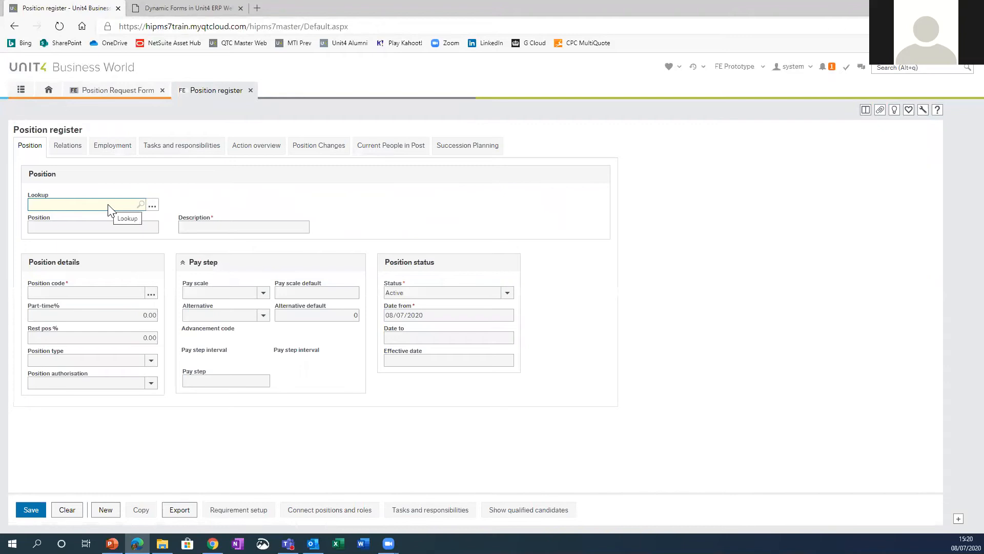
type("100000")
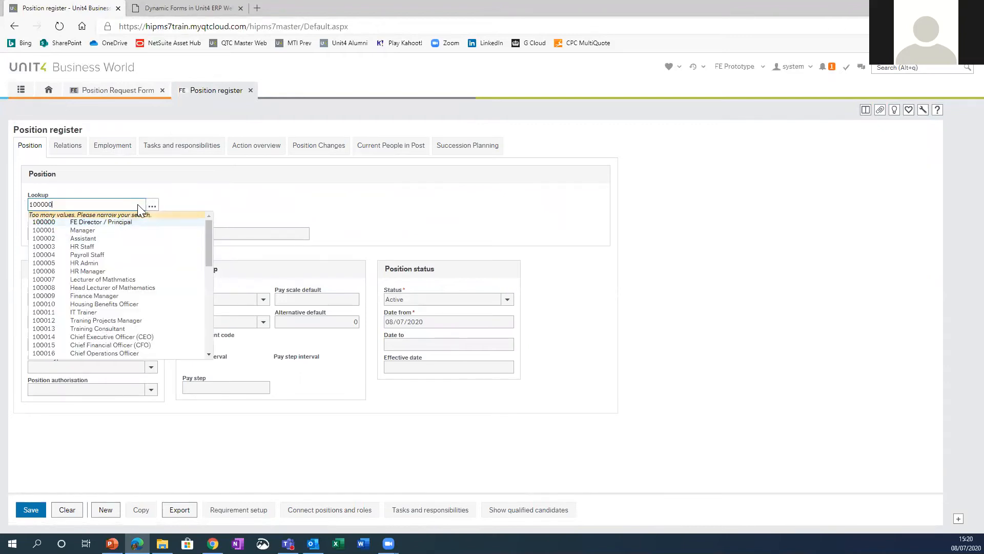
left_click(153, 204)
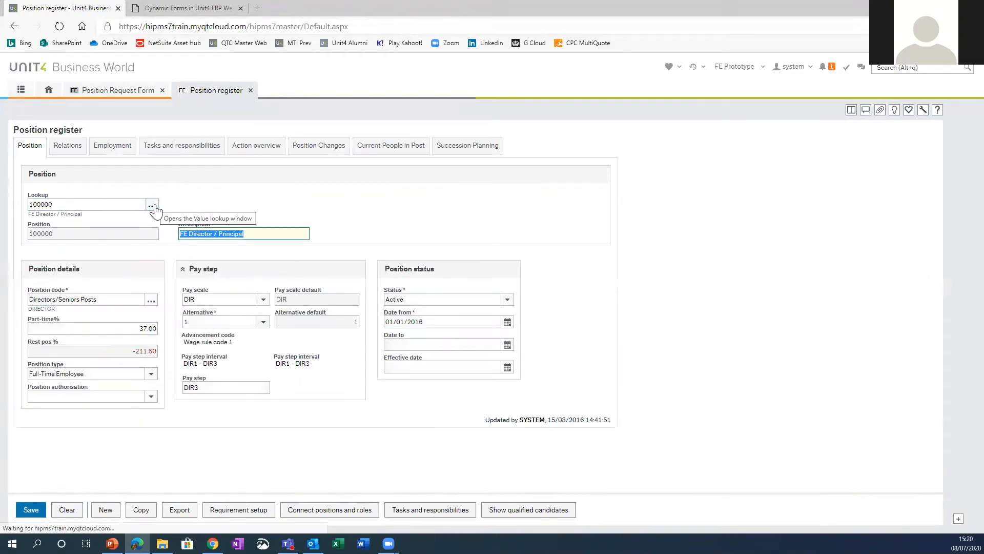
Step: Search for all positions in the register's value lookup and show 100 rows per page
left_click(155, 204)
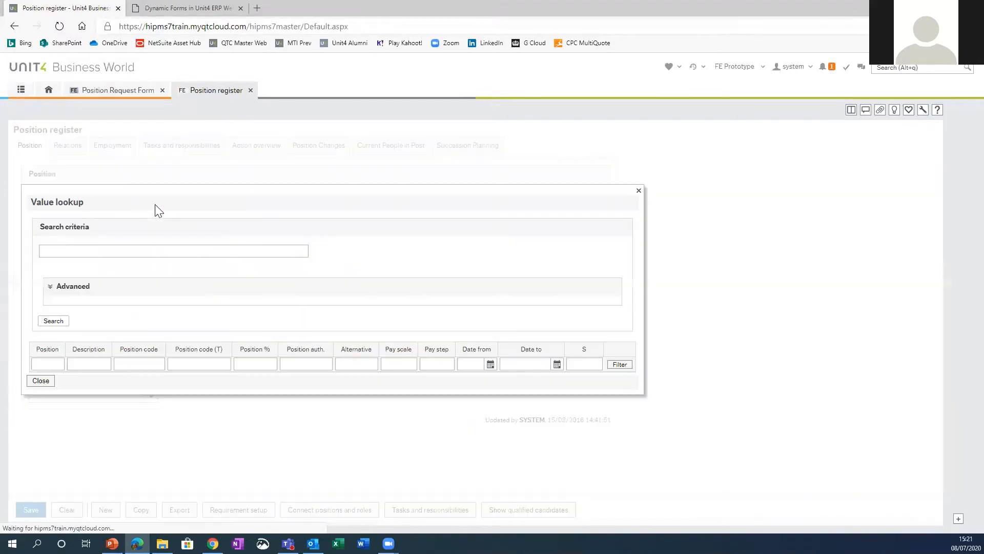
left_click(52, 319)
scroll(443, 291, "down", 2)
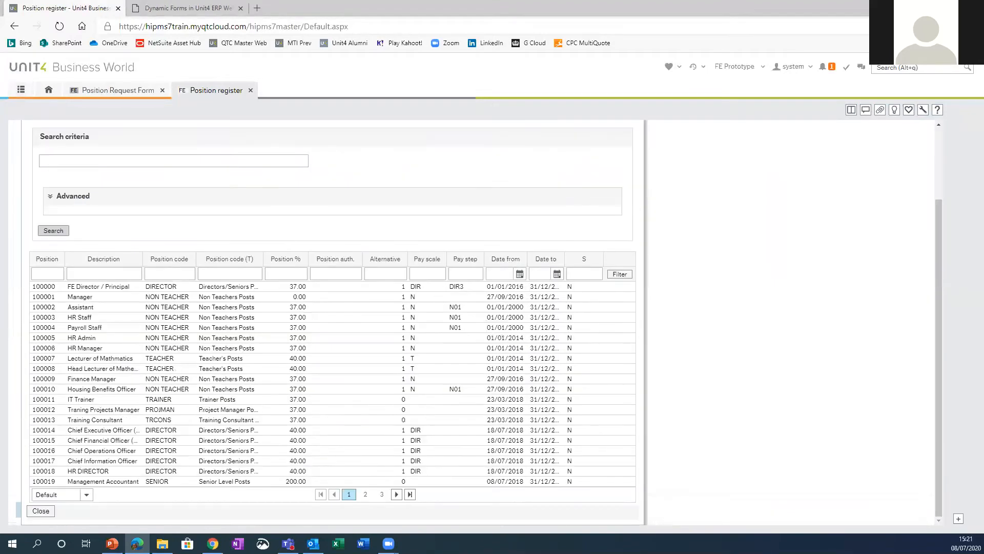
left_click(88, 494)
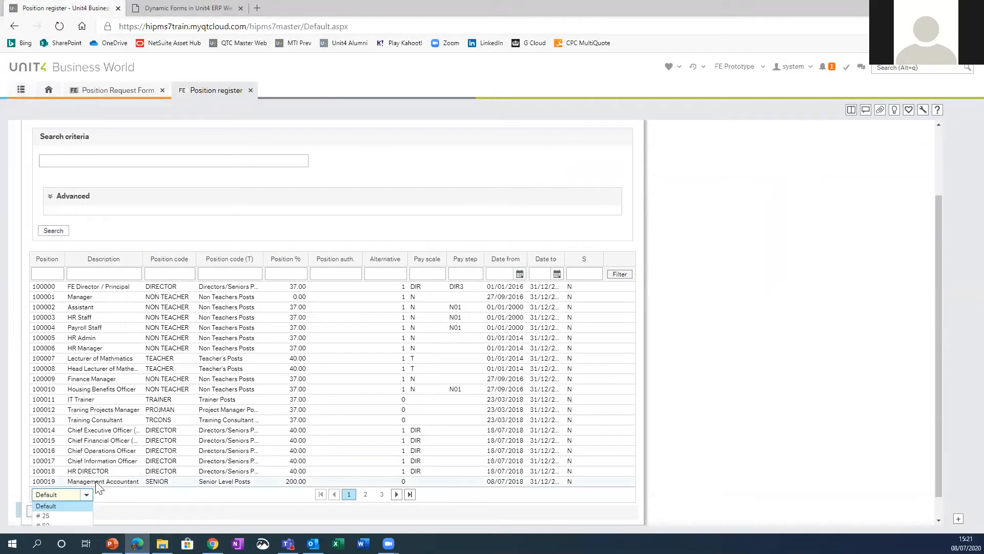
scroll(95, 487, "down", 1)
left_click(50, 509)
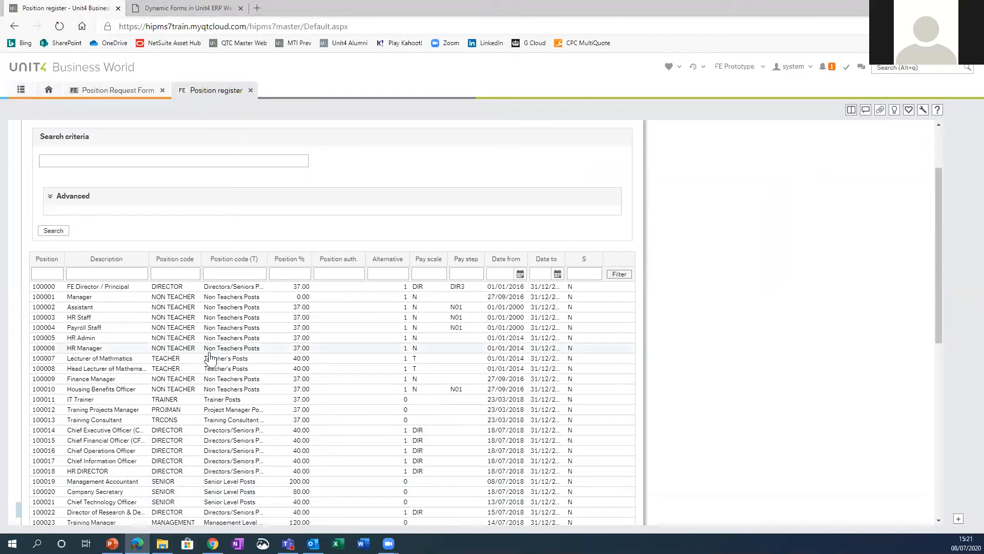
Step: Examine the positions through to the end of the list and close the Position register
scroll(256, 393, "down", 9)
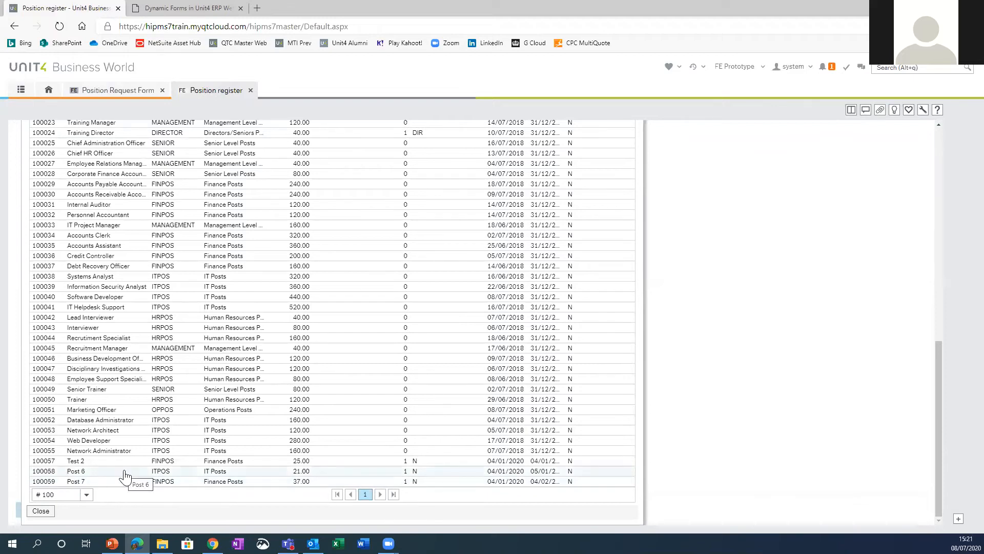
scroll(134, 399, "up", 10)
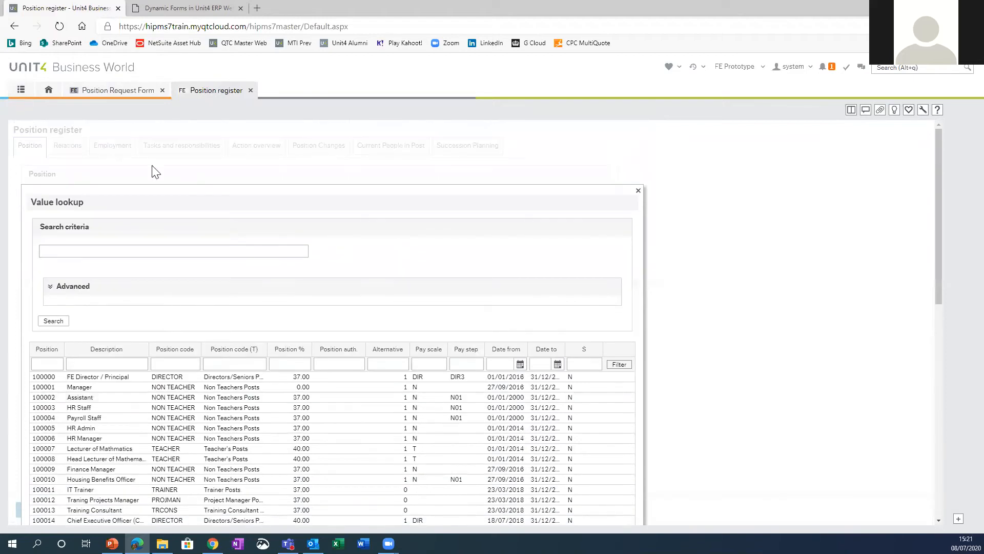
left_click(250, 91)
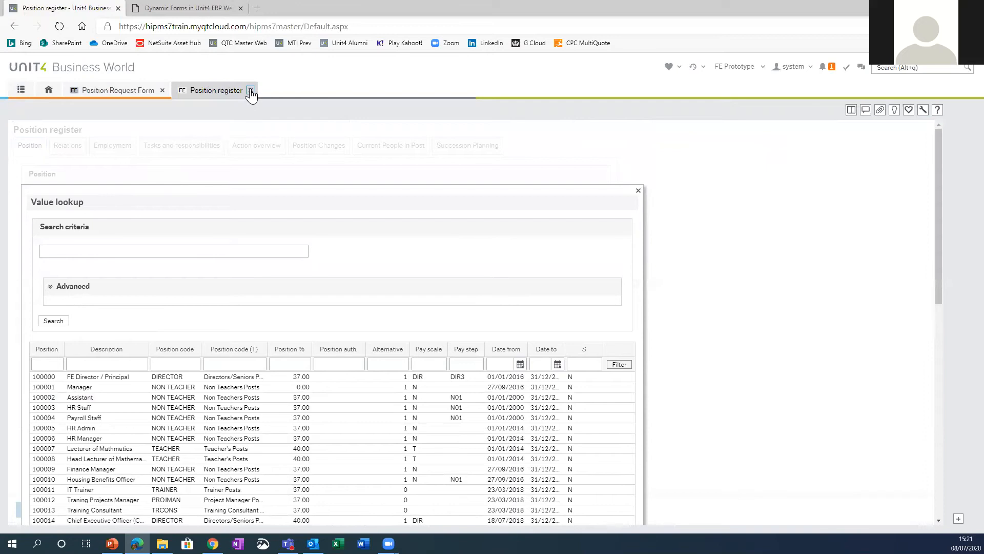
Step: Return to the Position Request Form's New Position Information and enter Zoom Presenter as the post description
left_click(123, 91)
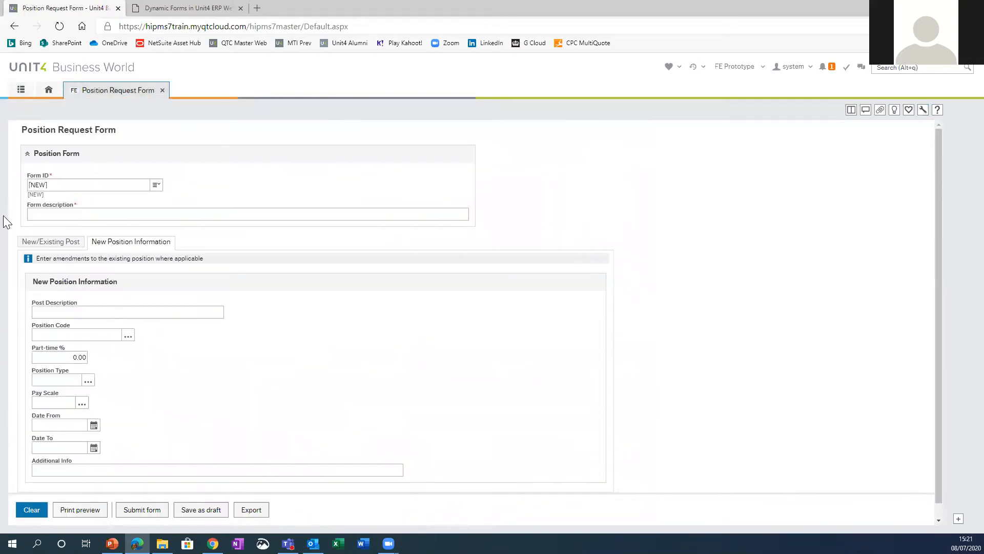
left_click(64, 242)
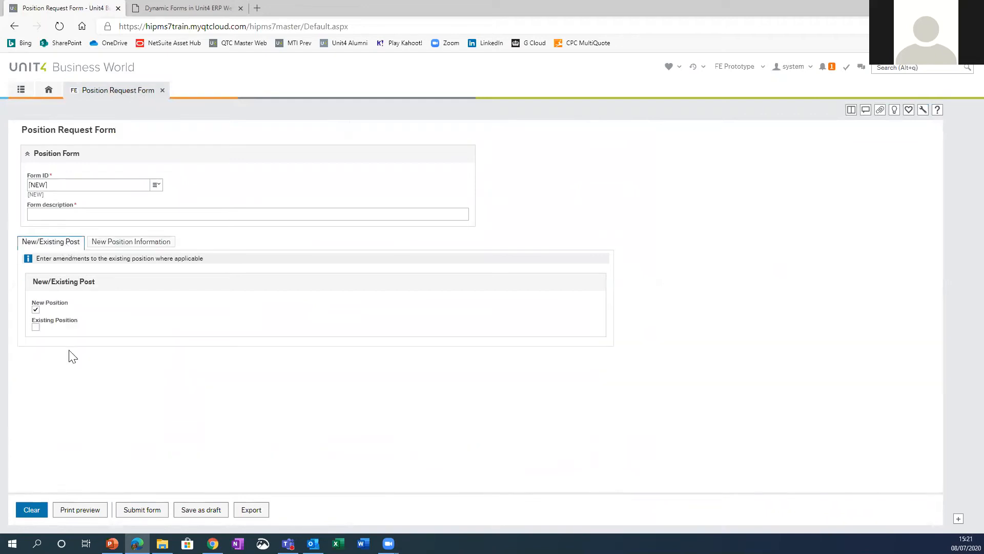
left_click(105, 245)
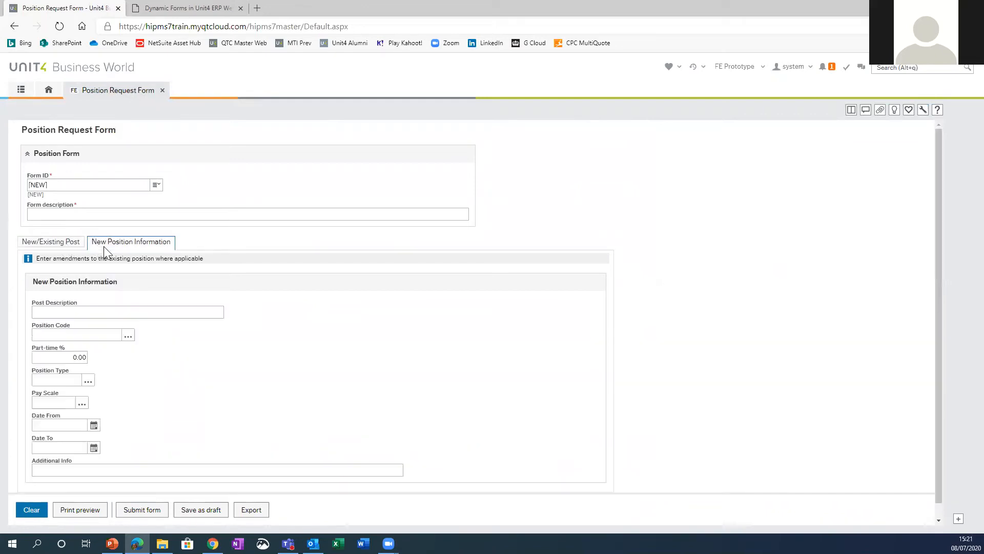
left_click(92, 317)
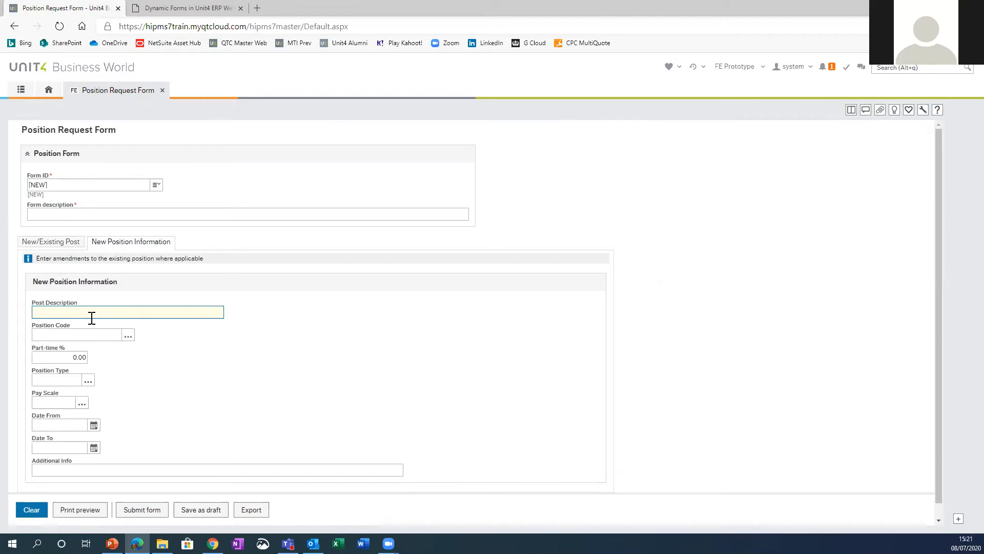
type("Zoom")
type(" Present")
type("ed")
key("Tab")
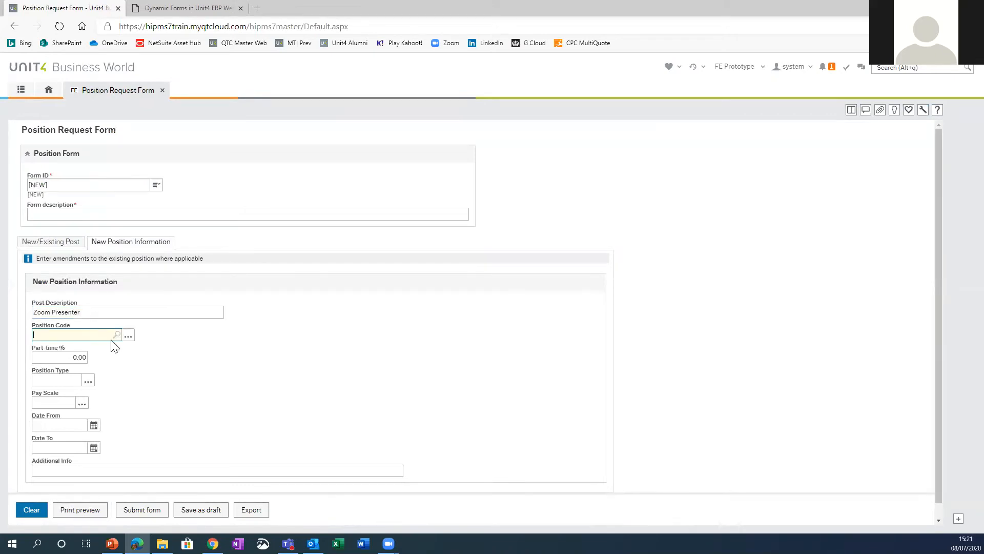
Step: Set the position code to TRAINER (Trainer Posts) and the part-time % to 37
key("space")
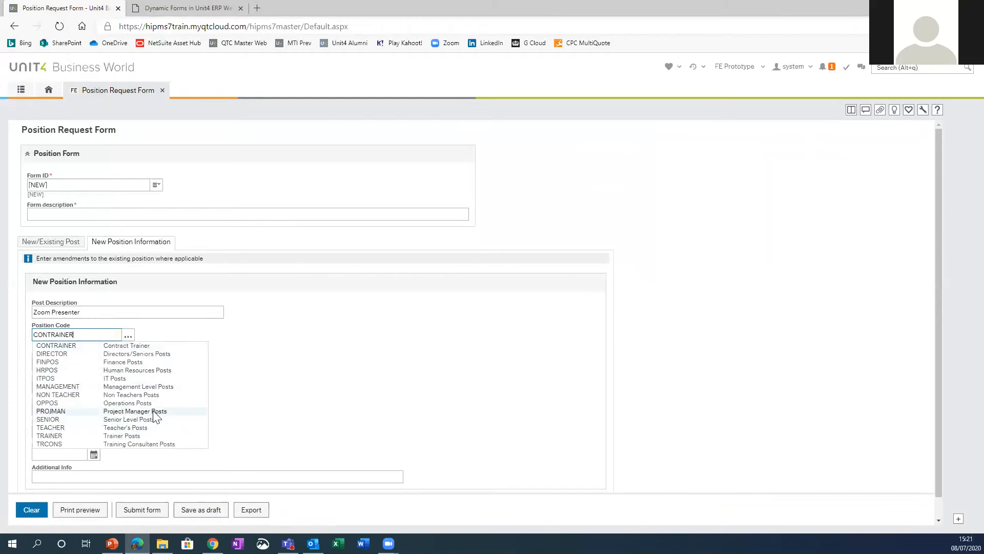
left_click(132, 439)
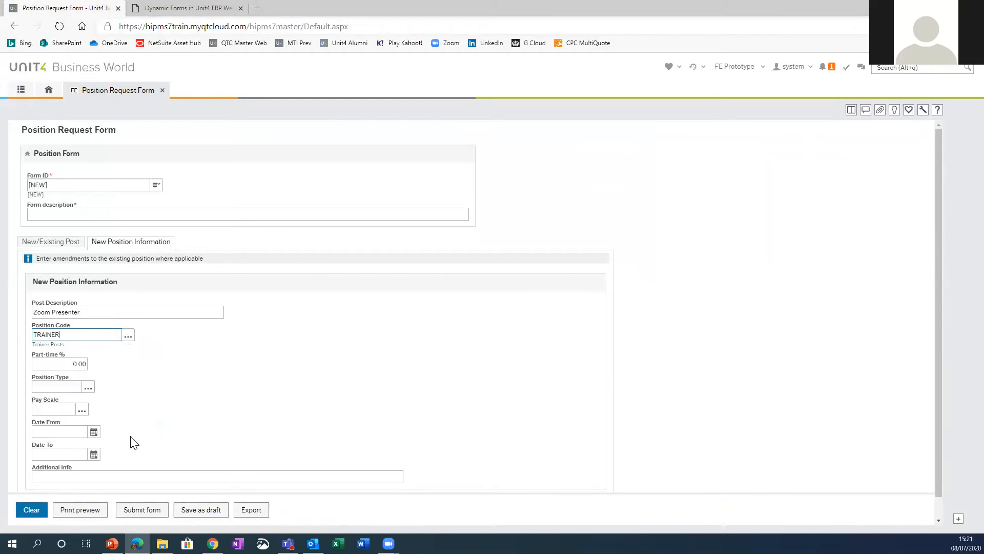
key("Tab")
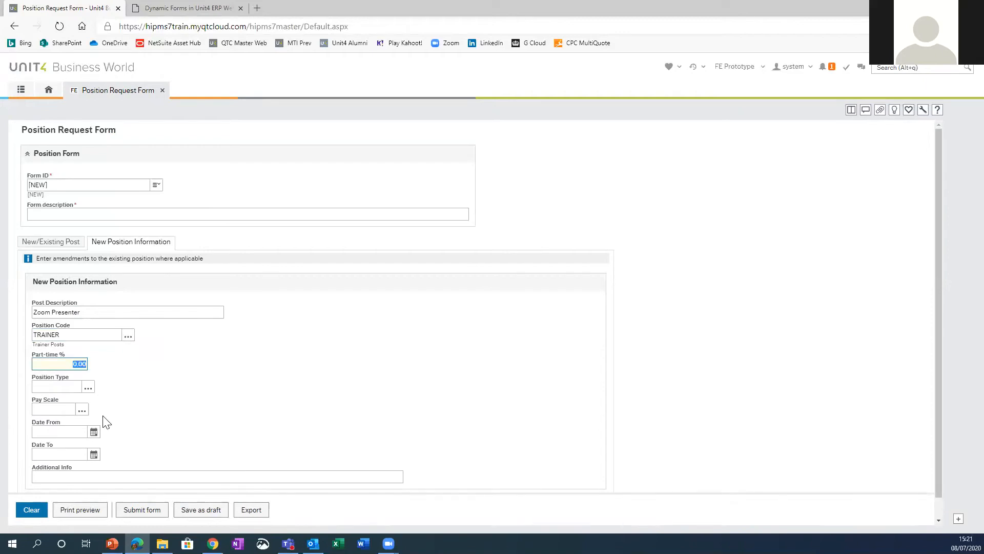
type("37")
key("Tab")
Step: Set the new position's pay scale to N, Non Teaching Staff, leaving the position type blank
left_click(87, 389)
type("DIR")
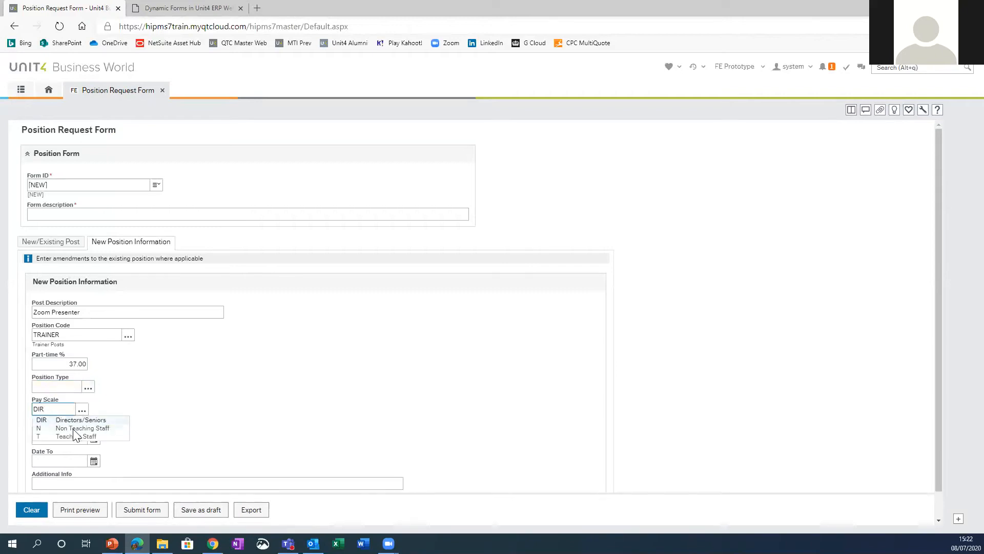
left_click(75, 428)
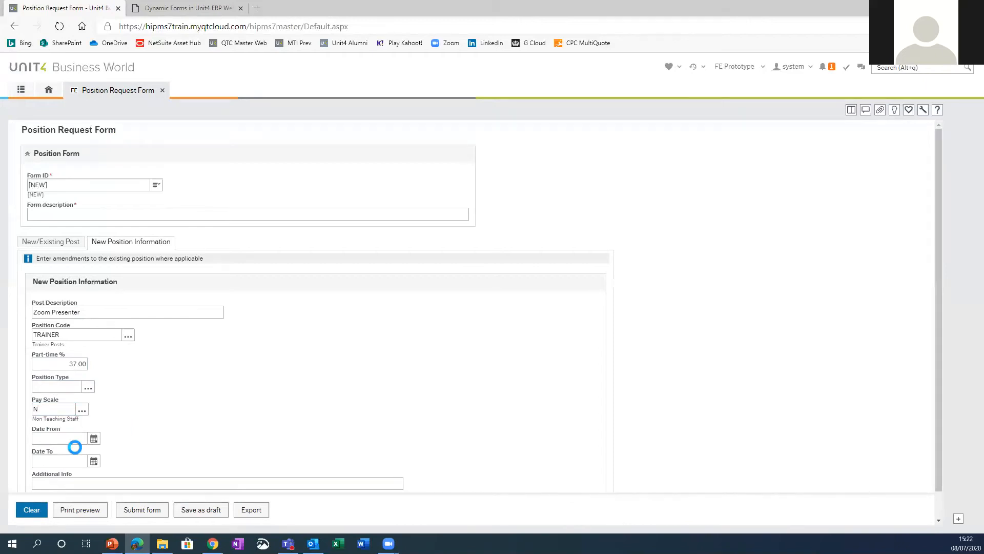
Step: Set the new position's Date From to 13/07/2020 using the calendar, leaving Date To empty
left_click(95, 440)
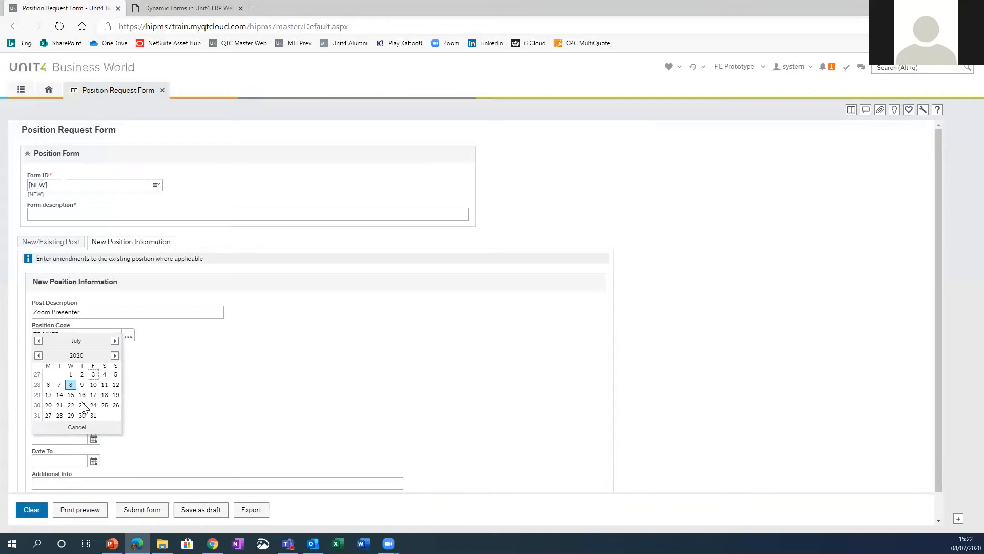
left_click(48, 395)
key("Tab")
Step: Enter a note naming the presenter's live test as the new position's additional info
scroll(101, 453, "down", 1)
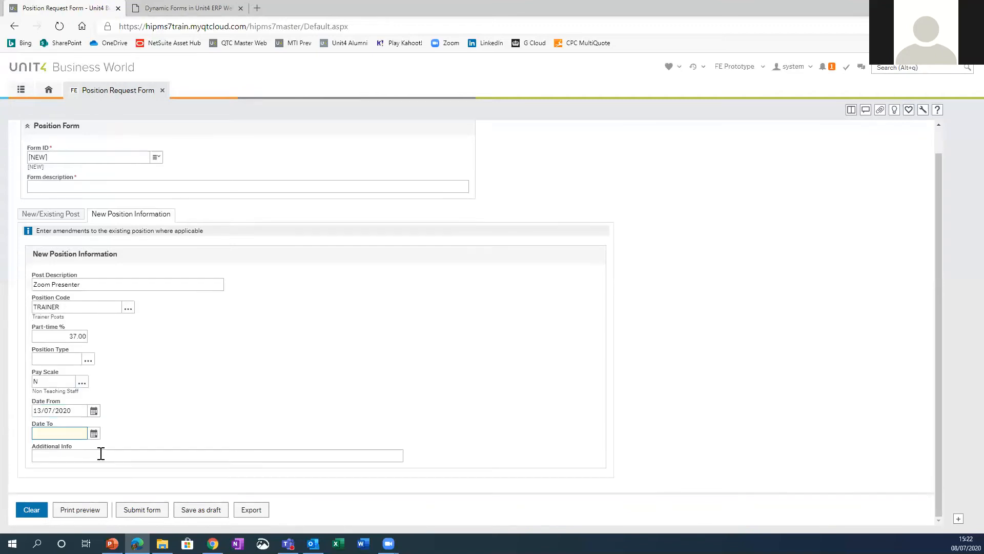
left_click(101, 453)
type("Bens")
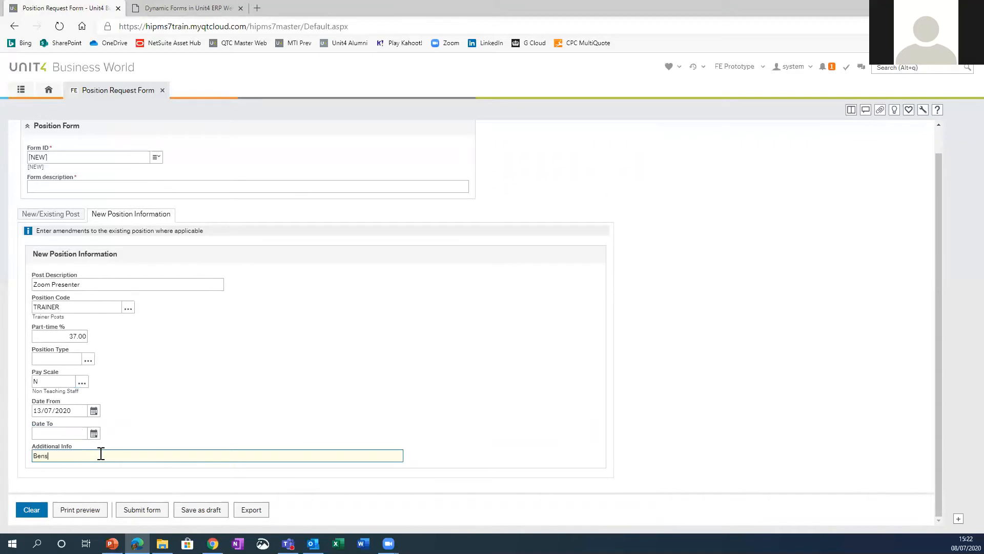
type(" live test")
key("Tab")
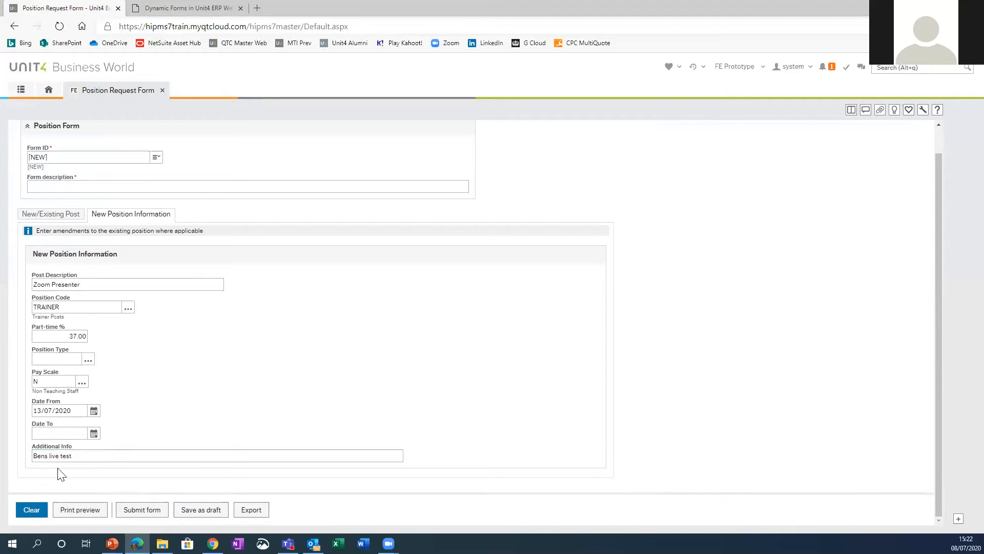
Step: Try to submit the form, and fill in the required form description with New Zoom presenter position
left_click(149, 509)
left_click(61, 185)
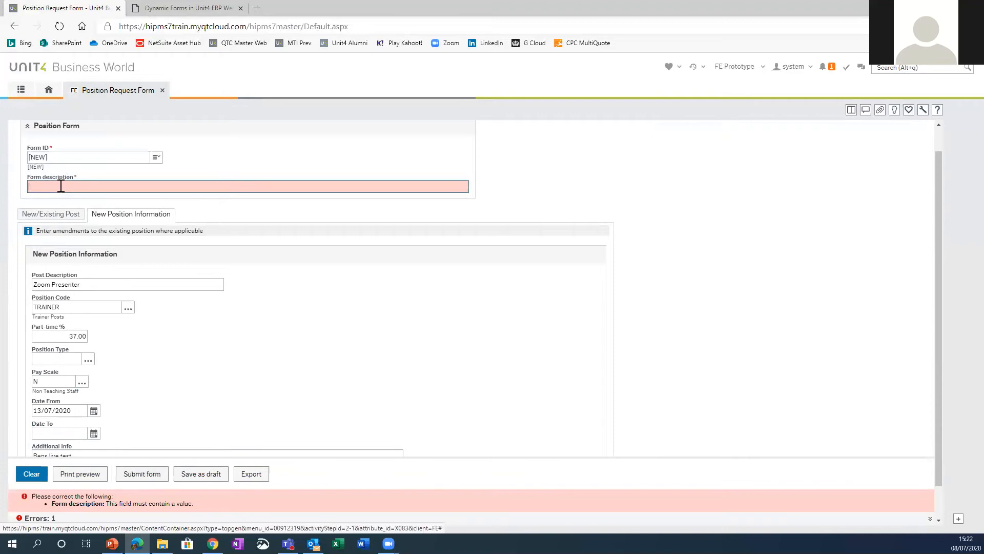
type("New")
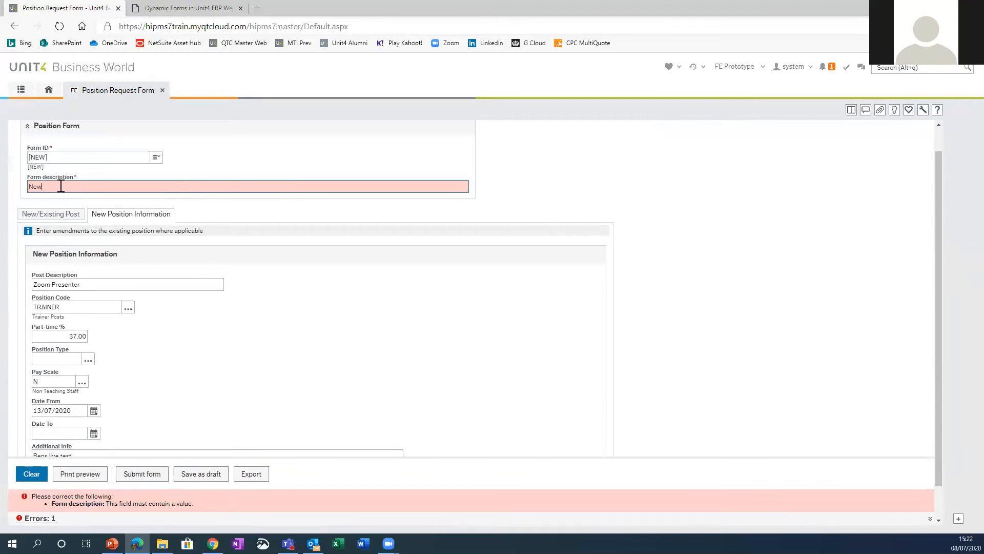
type(" Zoom Po")
type("esente")
type("r po")
type("sitio")
type("n")
key("Tab")
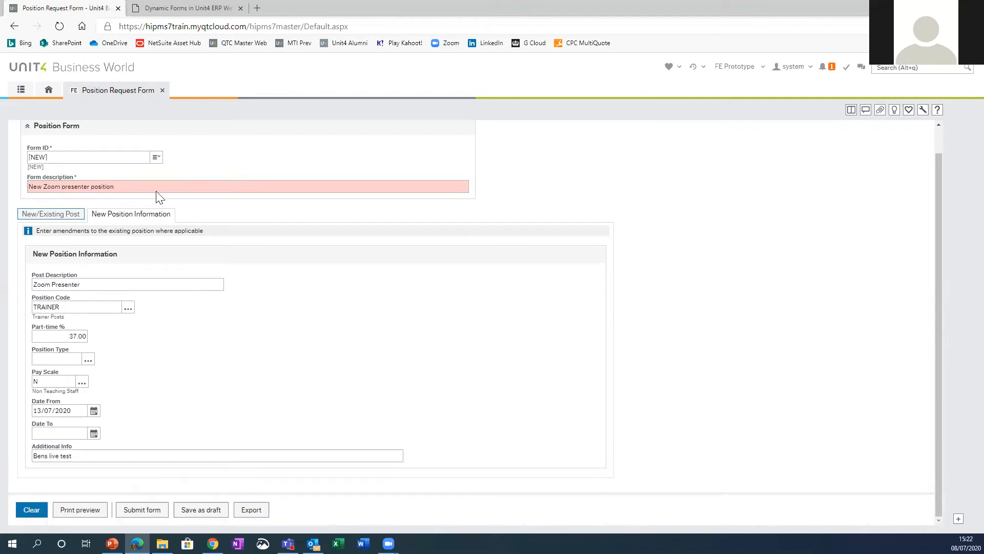
Step: Submit the Zoom presenter position request form for approval
left_click(141, 510)
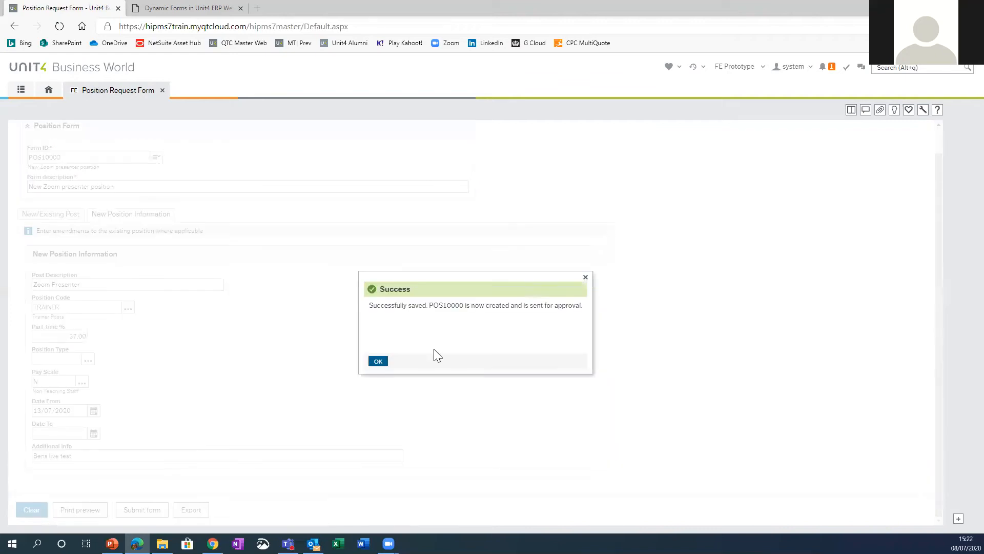
left_click(377, 362)
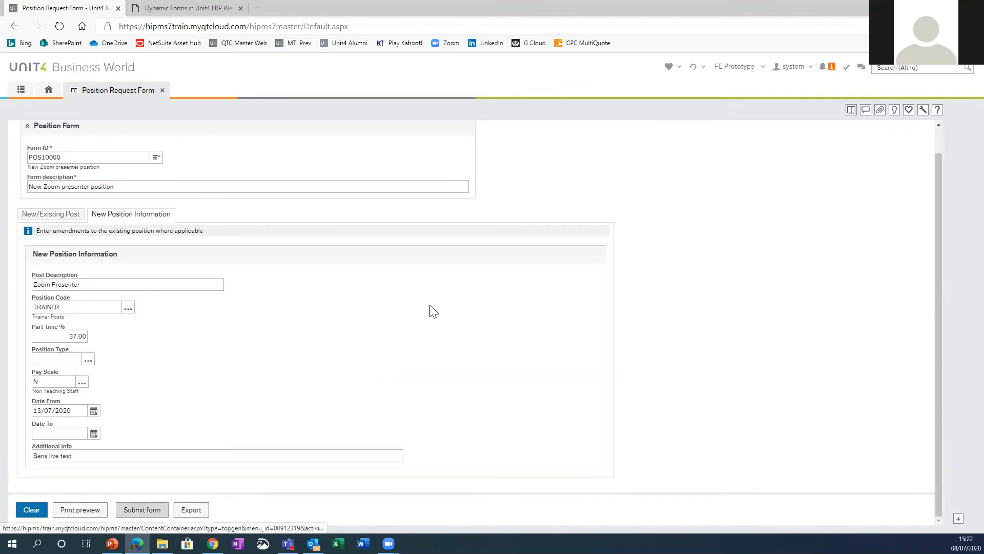
Step: Open the shared Advance Request Workflow Enquiry among the Forms reports
left_click(21, 92)
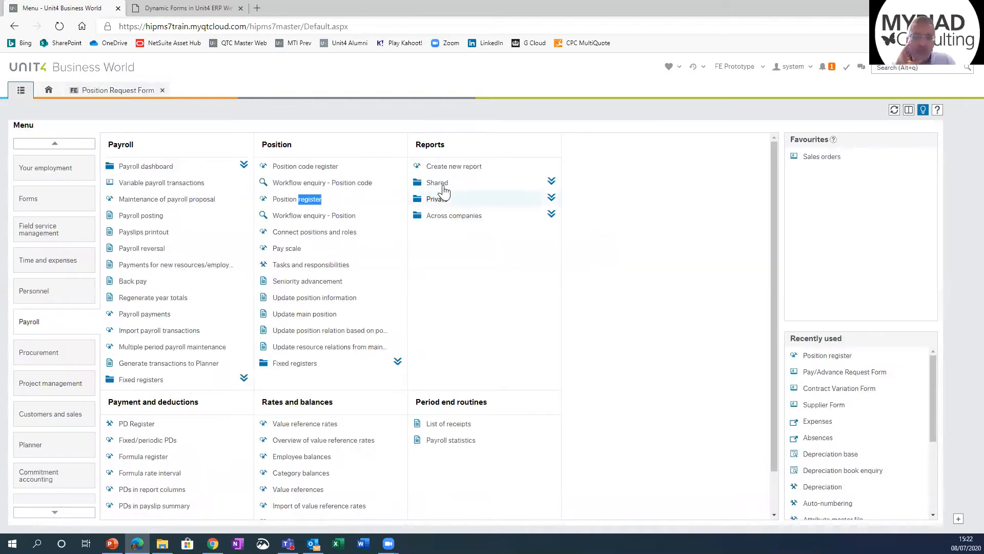
left_click(439, 185)
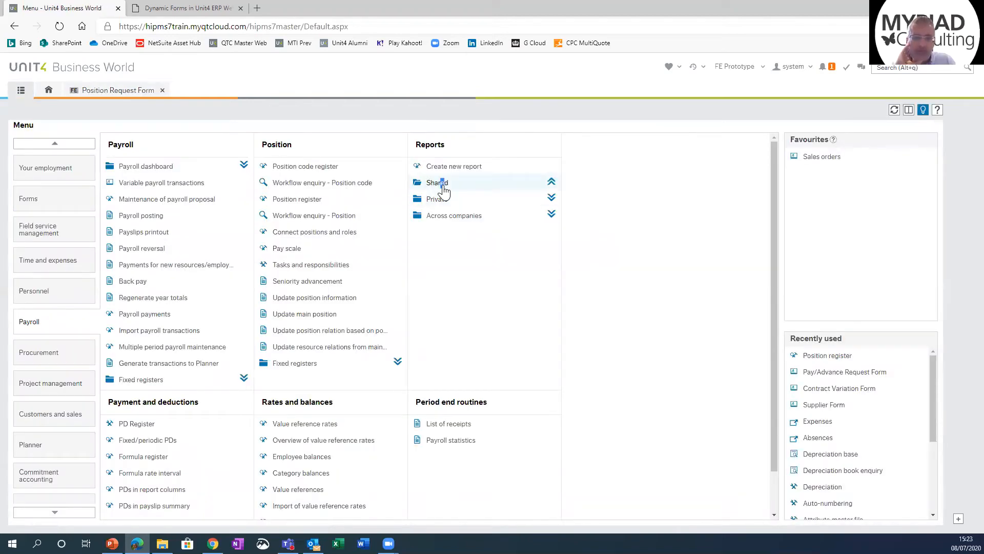
left_click(55, 202)
left_click(285, 183)
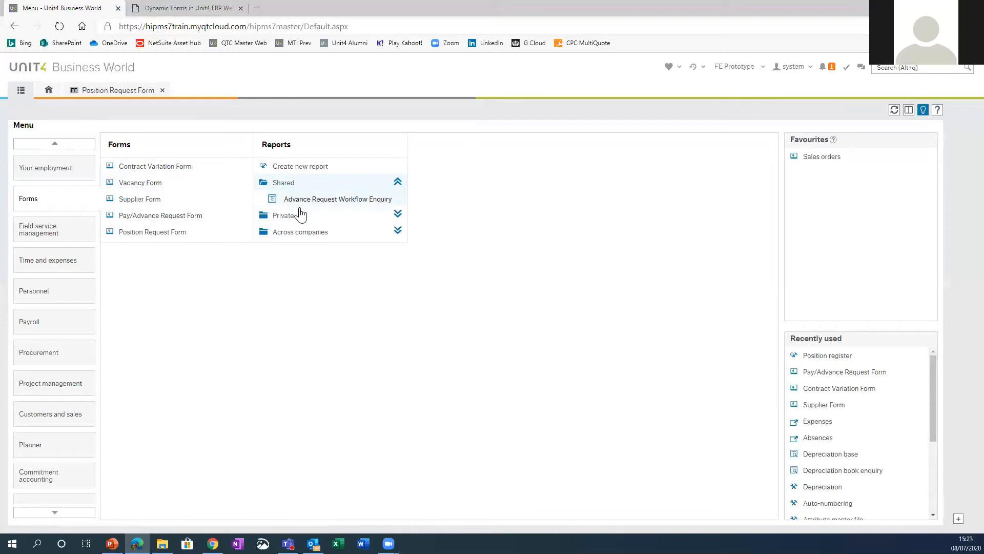
left_click(322, 203)
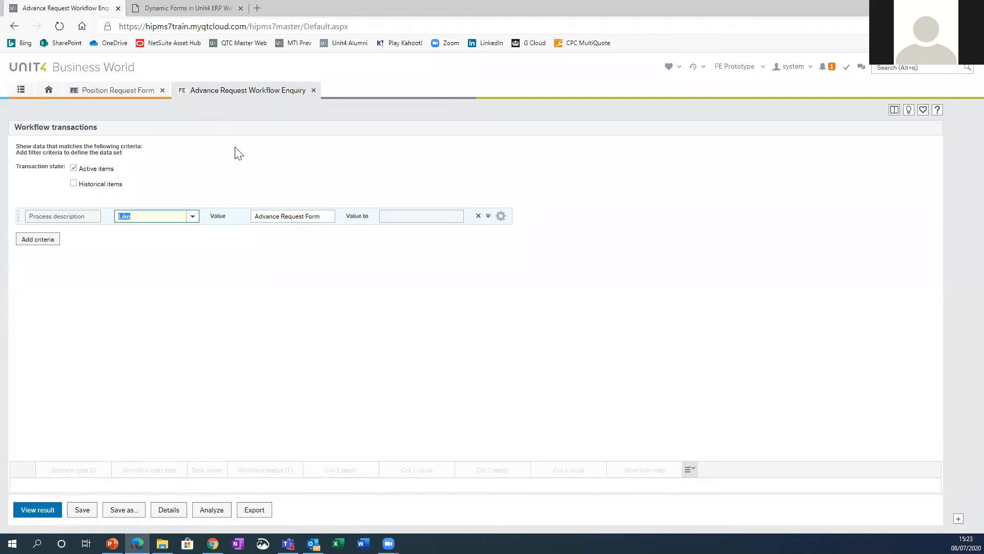
Step: Run the enquiry with the process description criterion like Position Request Form, and close it without saving the changes
left_click(129, 97)
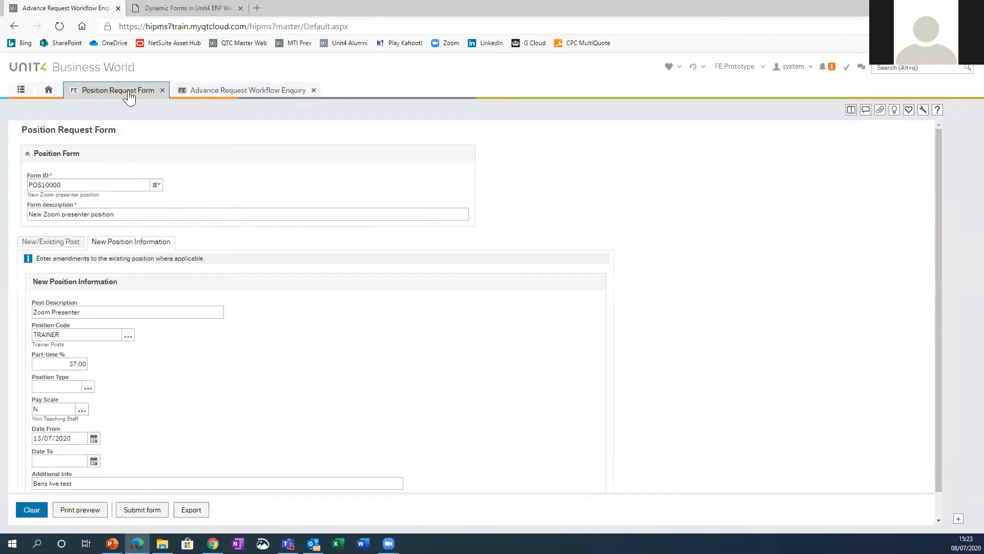
left_click(237, 97)
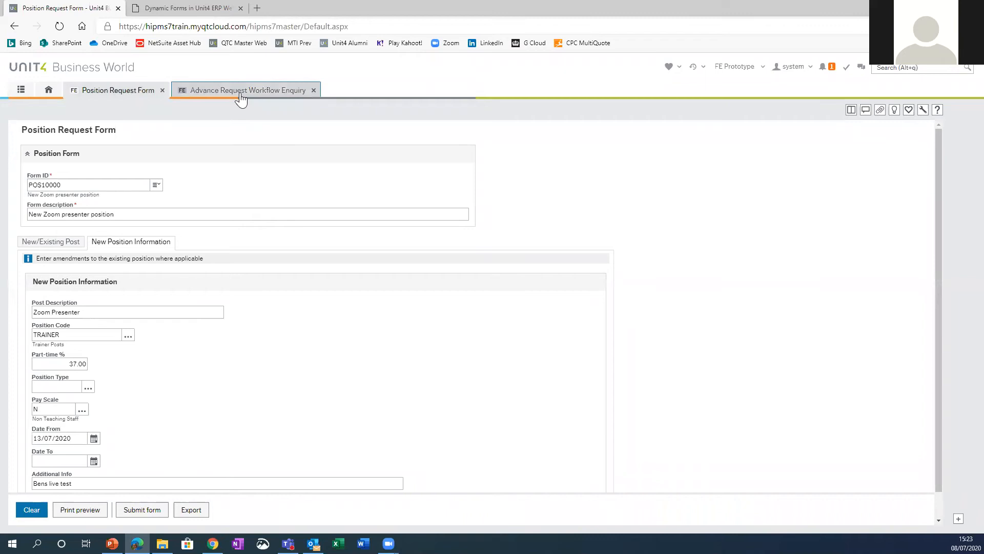
left_click(255, 217)
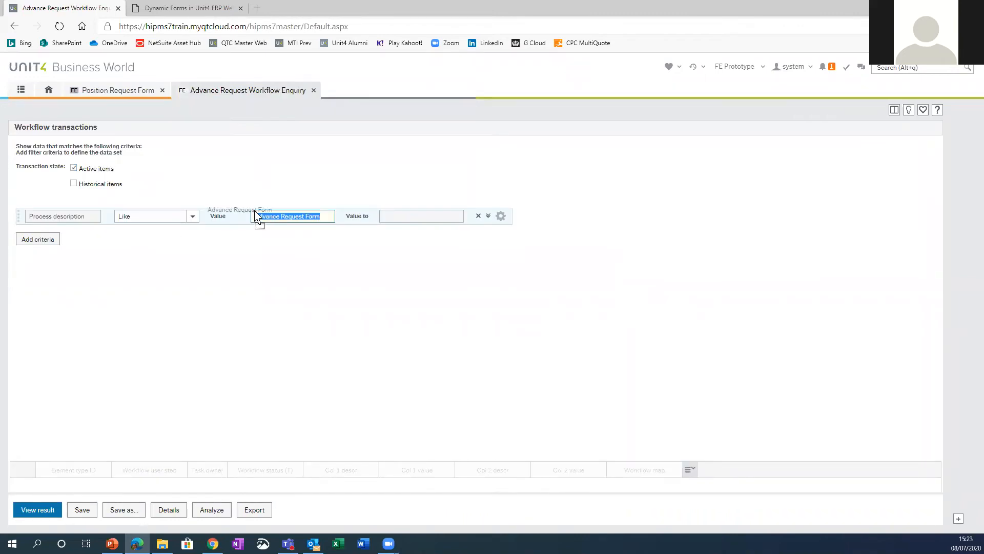
type("Position Request Form")
key("Tab")
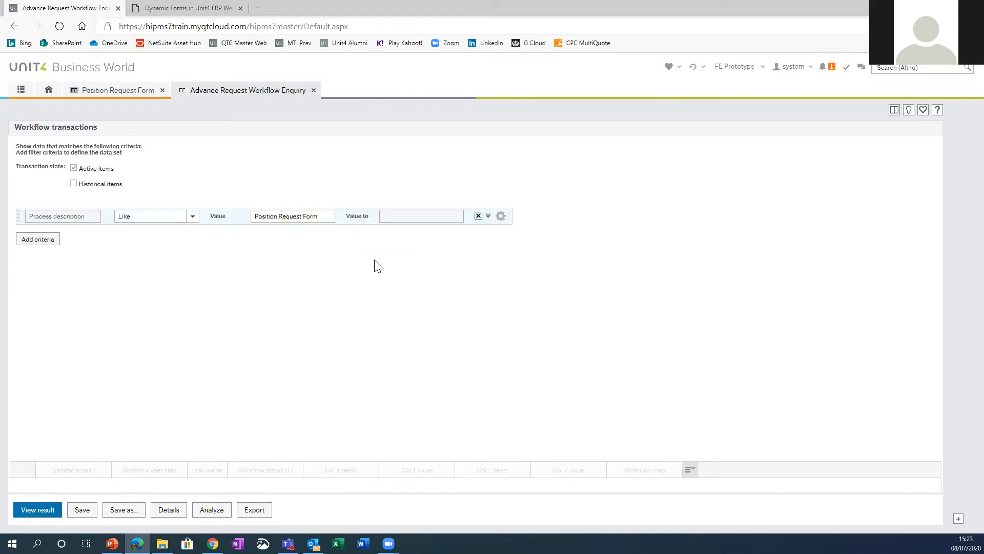
left_click(31, 508)
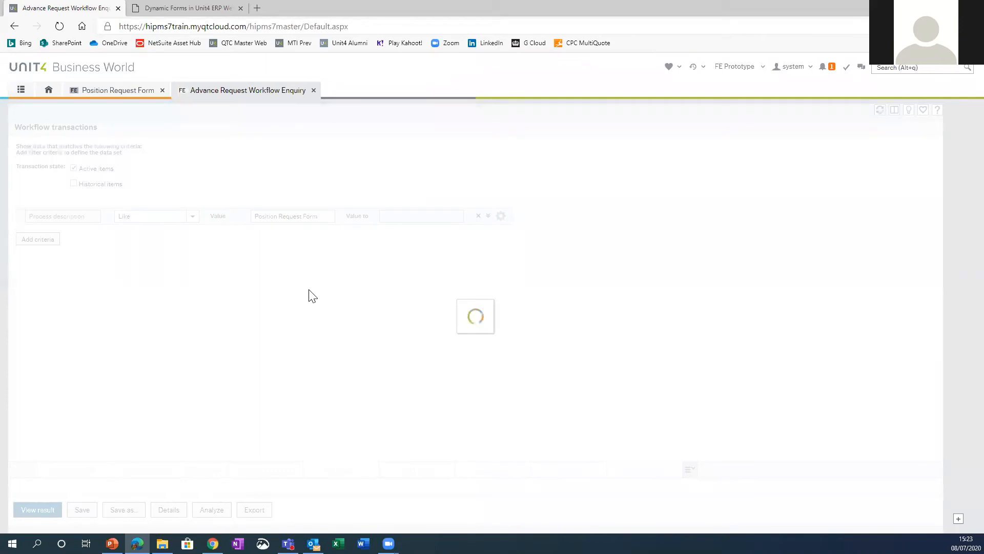
left_click(431, 355)
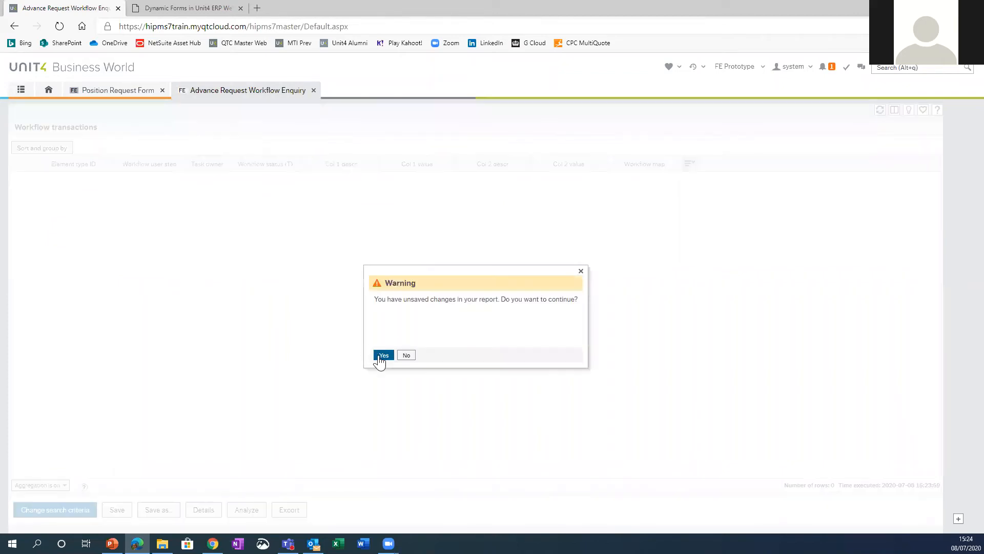
left_click(380, 354)
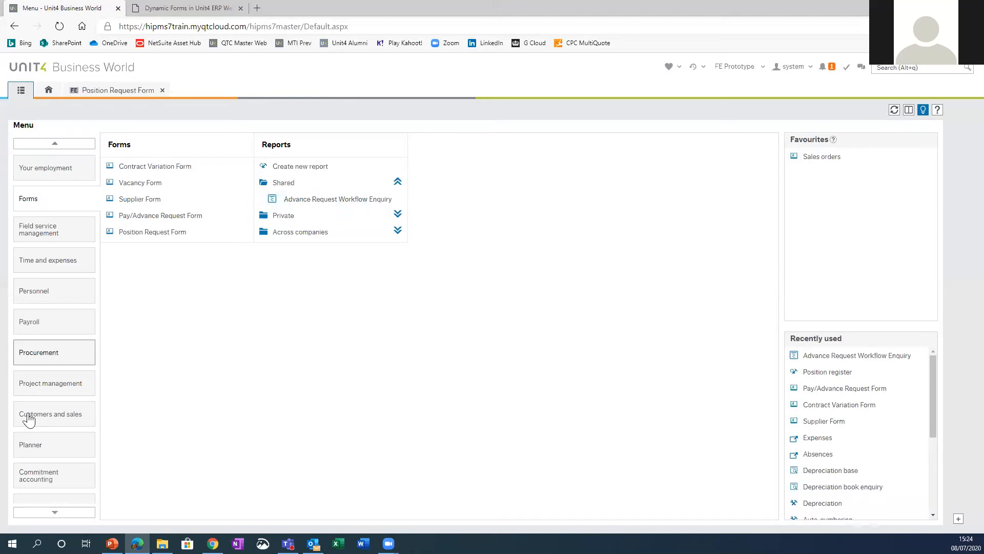
Step: Open the common Workflow enquiry and try to view the active items of Position Form (X083)
scroll(30, 415, "down", 5)
left_click(37, 453)
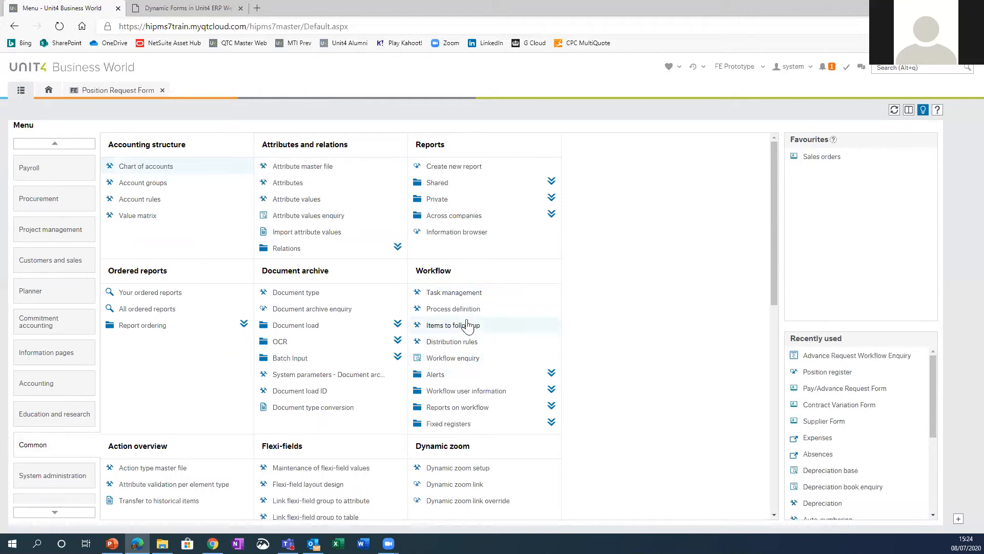
left_click(466, 357)
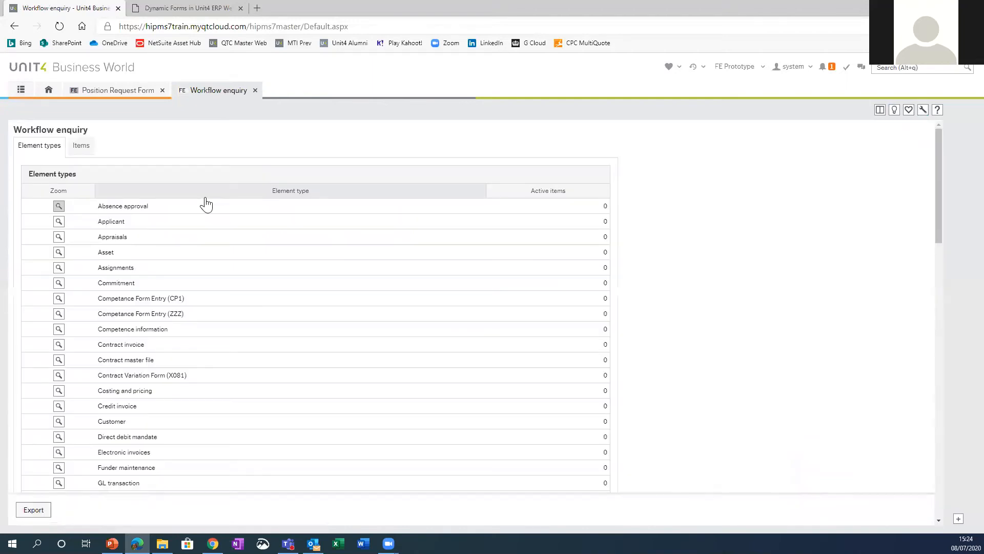
scroll(177, 355, "down", 15)
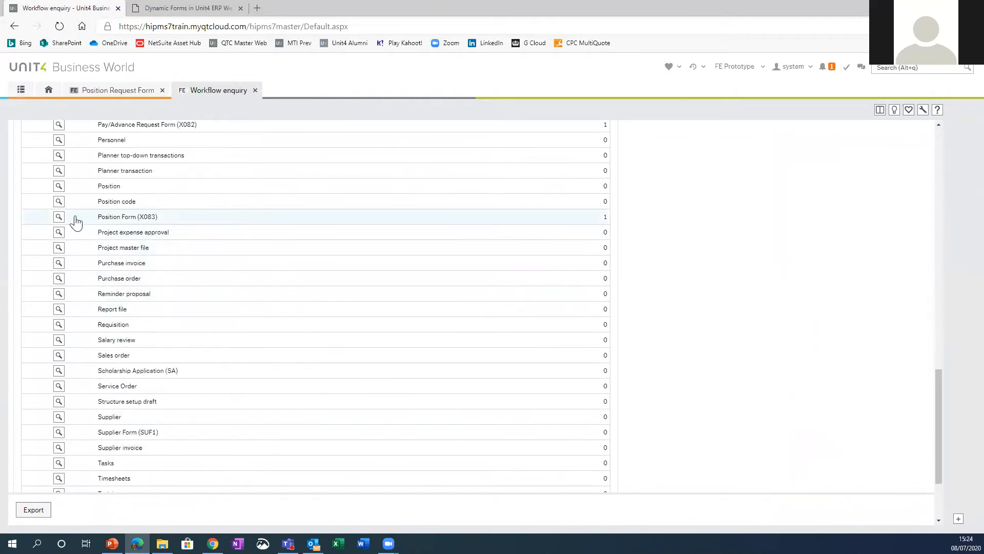
left_click(59, 214)
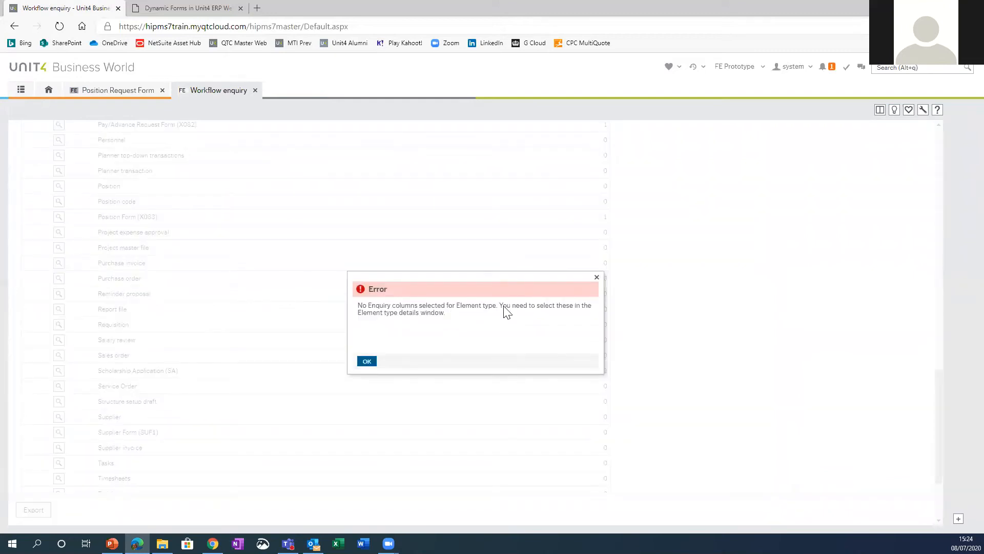
left_click(367, 361)
Step: Retry viewing the Position Form (X083) items from the element type list, and close the Workflow enquiry
scroll(117, 392, "up", 3)
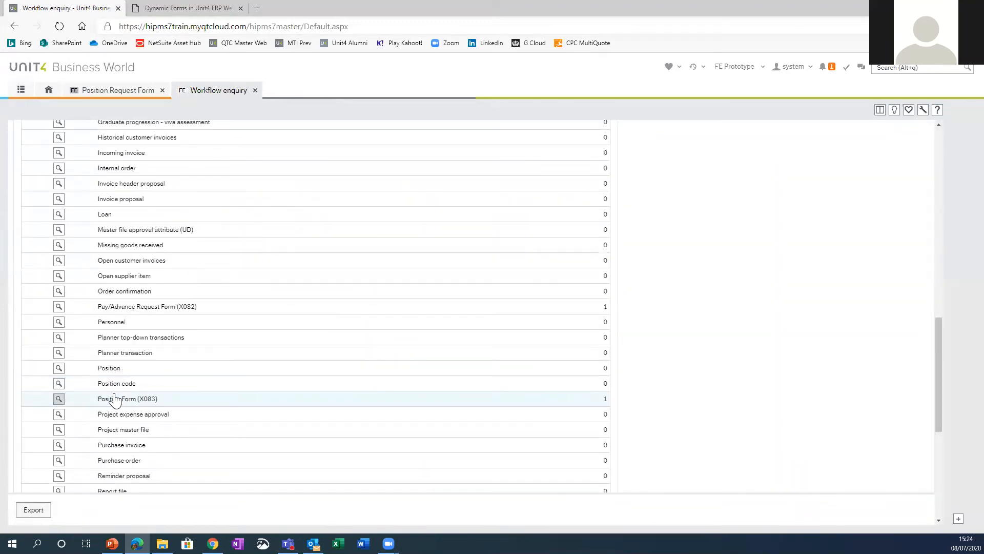
left_click(115, 404)
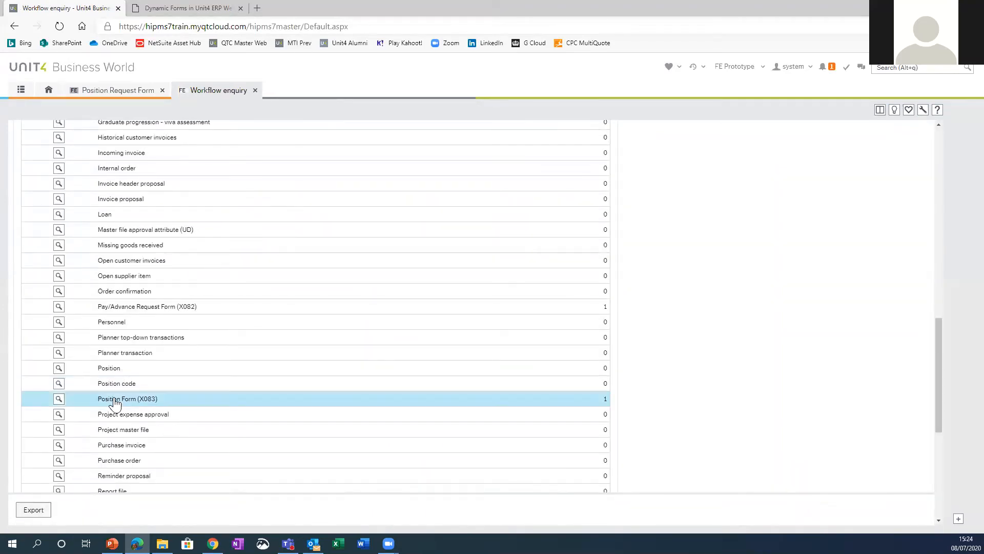
scroll(158, 281, "up", 12)
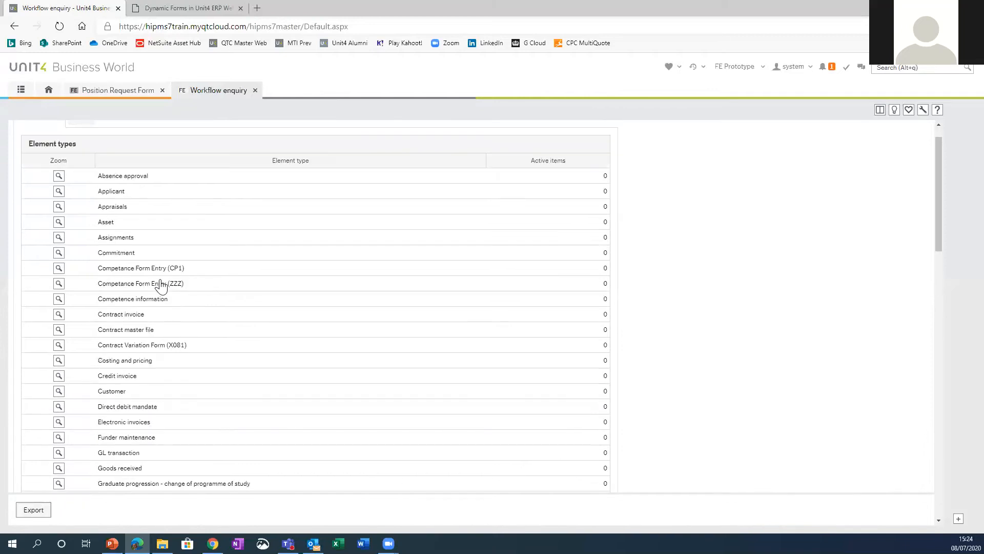
scroll(146, 380, "down", 10)
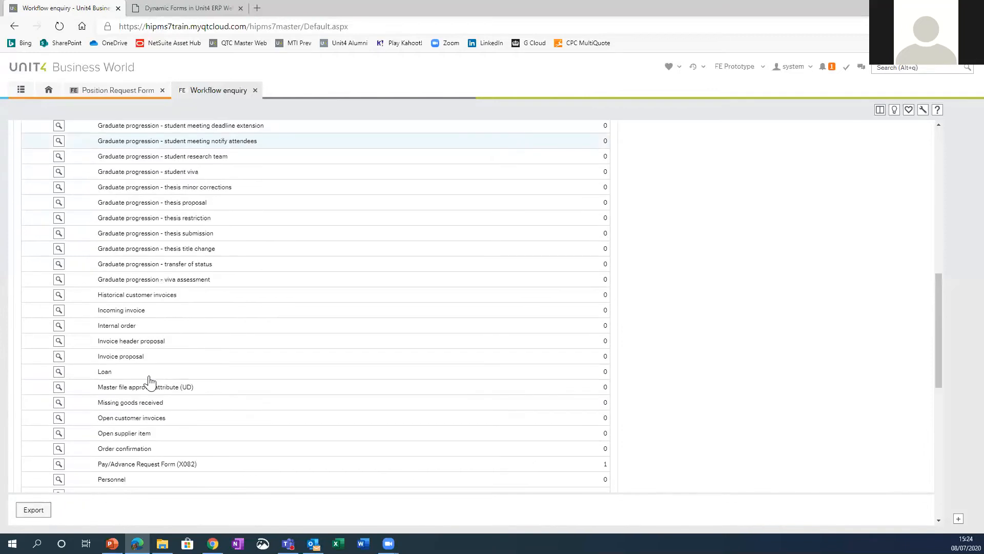
scroll(57, 398, "down", 3)
left_click(58, 400)
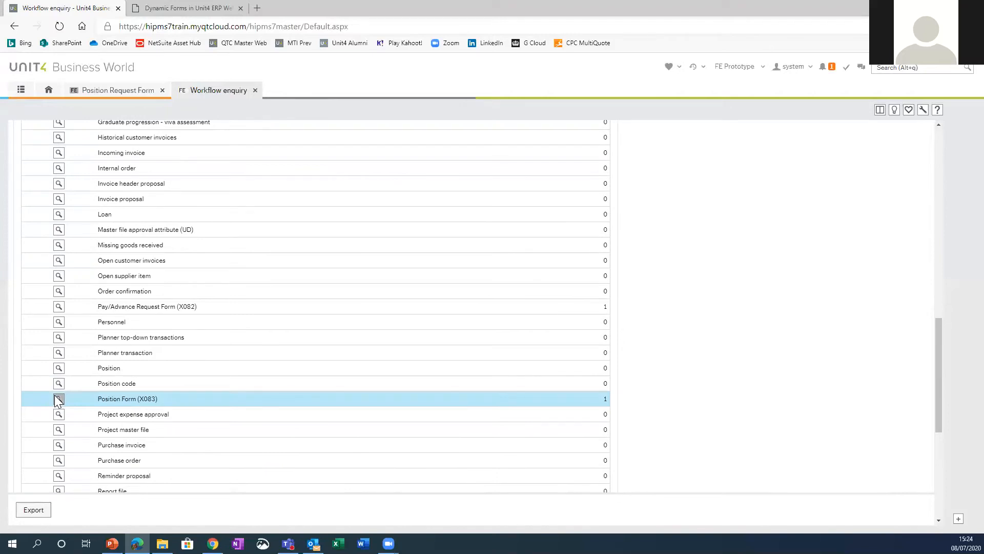
left_click(367, 360)
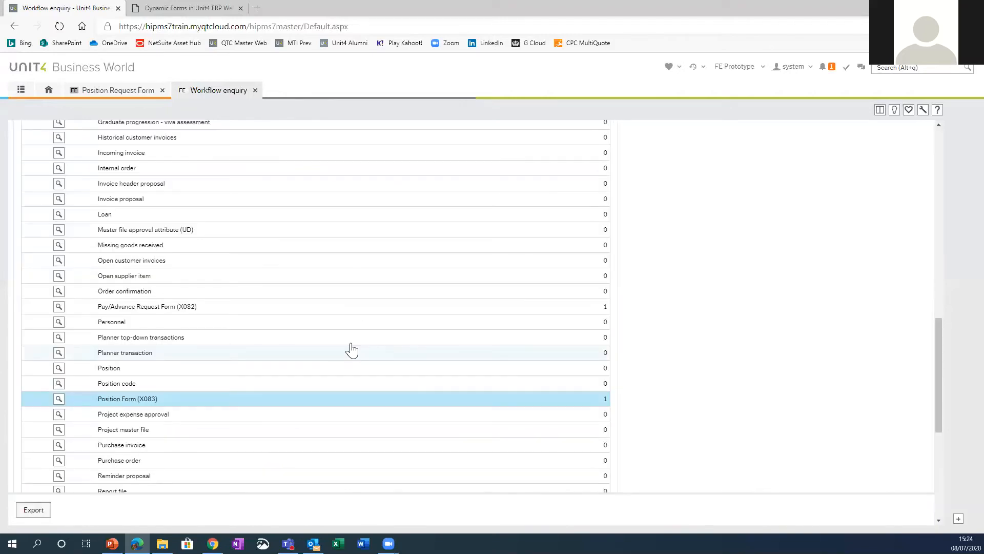
left_click(254, 92)
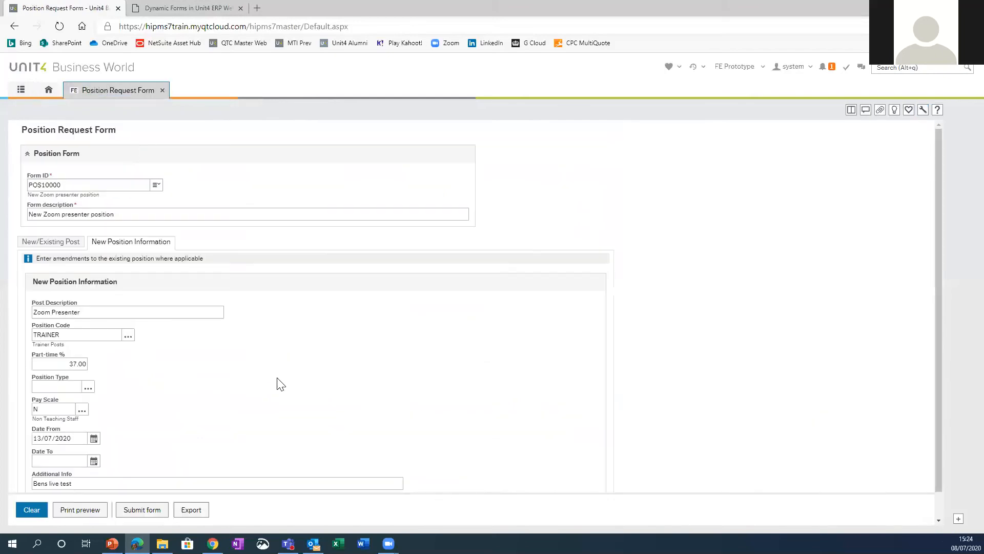
Step: Review the submitted request's new position information and its New/Existing Post selection
scroll(205, 339, "down", 1)
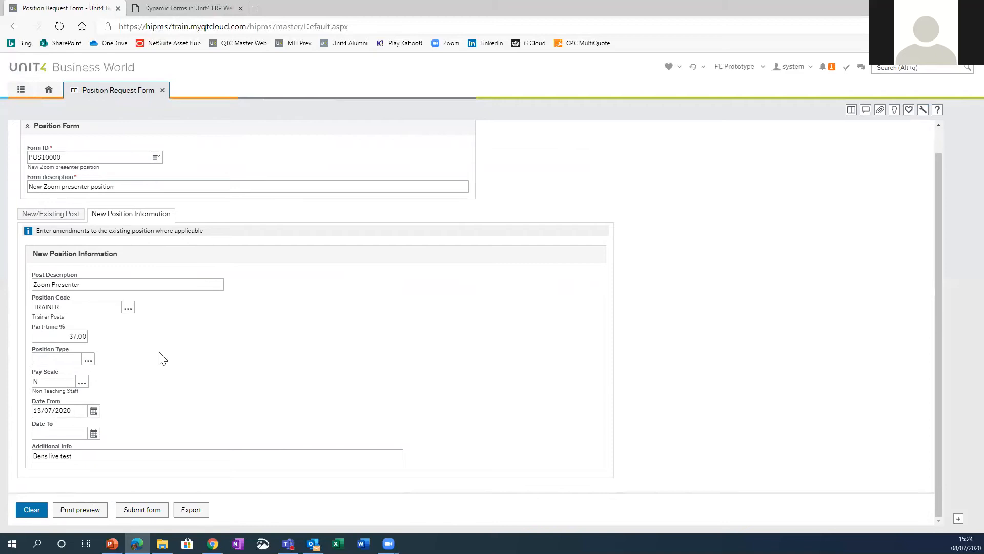
left_click(62, 219)
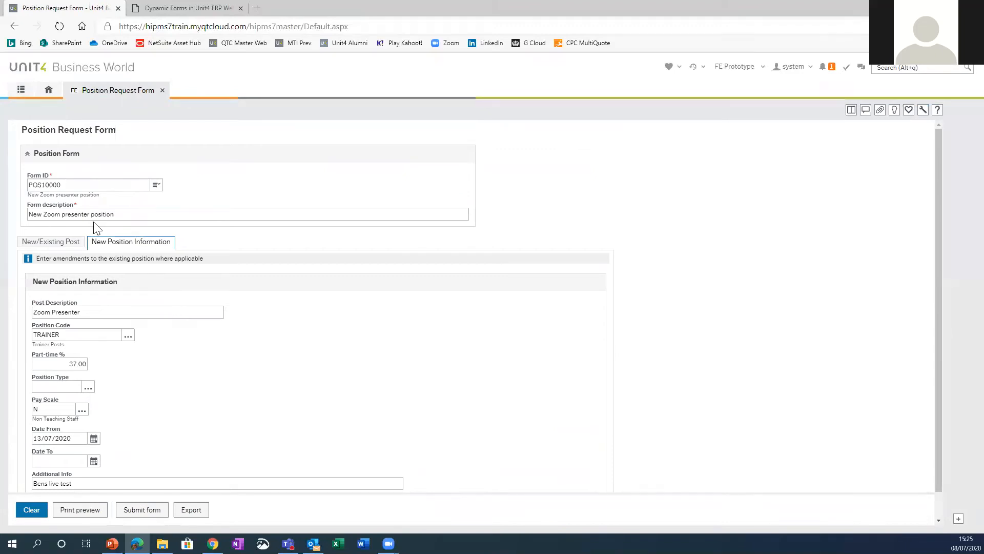
left_click(52, 243)
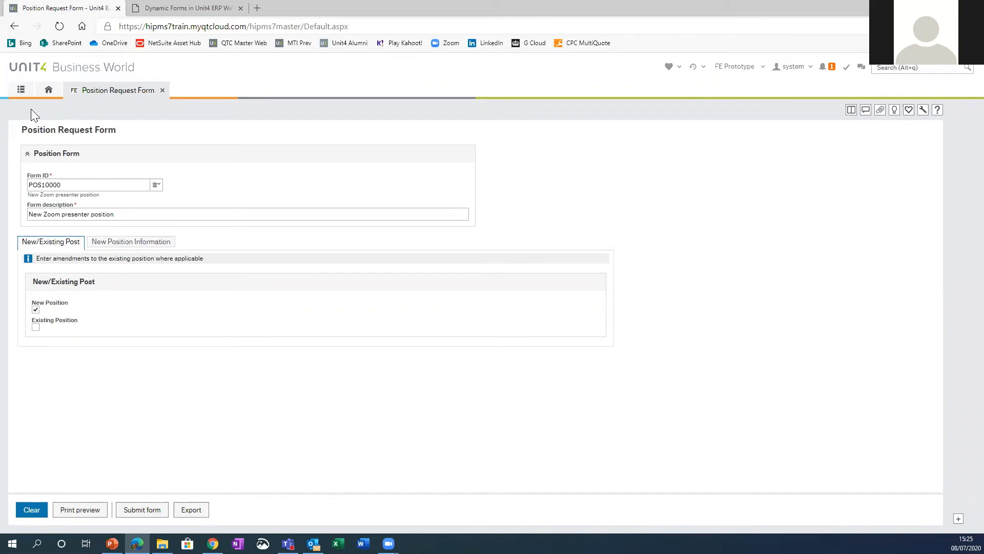
Step: Reopen the Workflow enquiry and locate Position Form (X083) among the element types
left_click(23, 91)
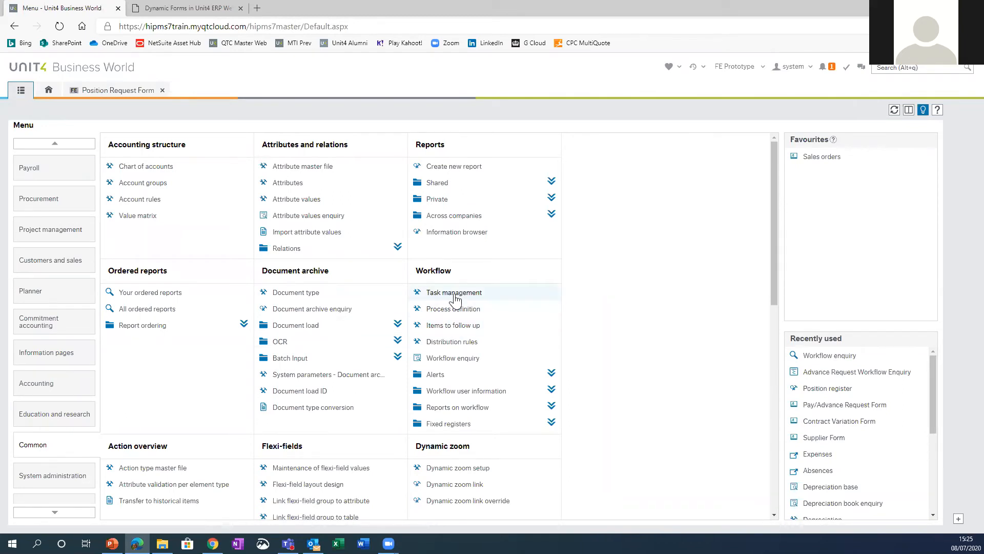
left_click(453, 359)
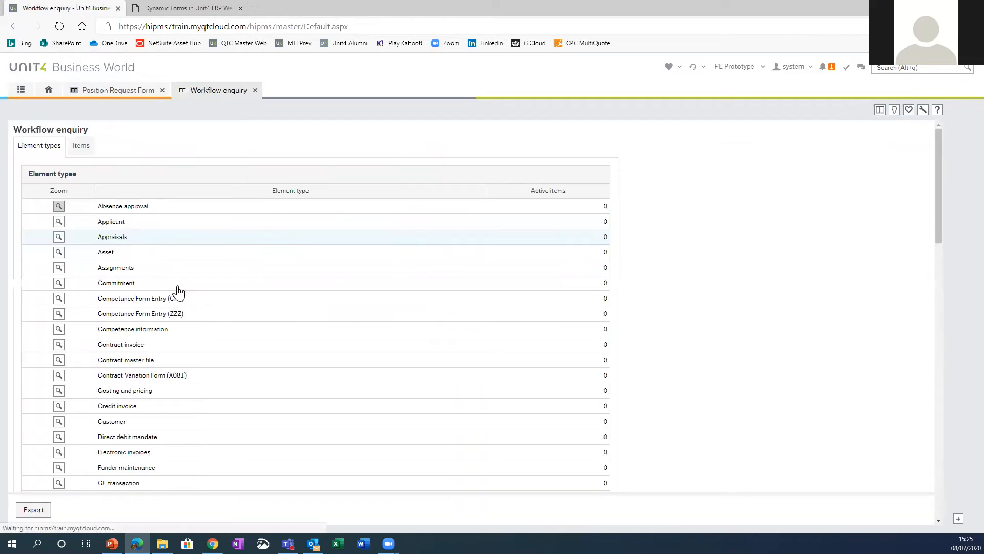
scroll(168, 319, "down", 1)
scroll(136, 378, "down", 4)
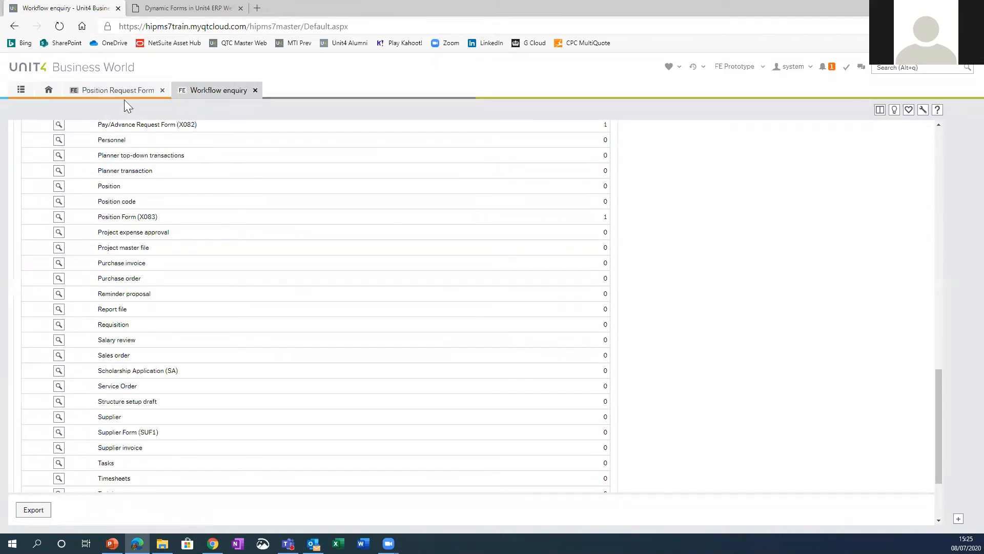
Step: Leave the Workflow enquiry and run an unfiltered search in Workflow enquiry - Report output
left_click(119, 95)
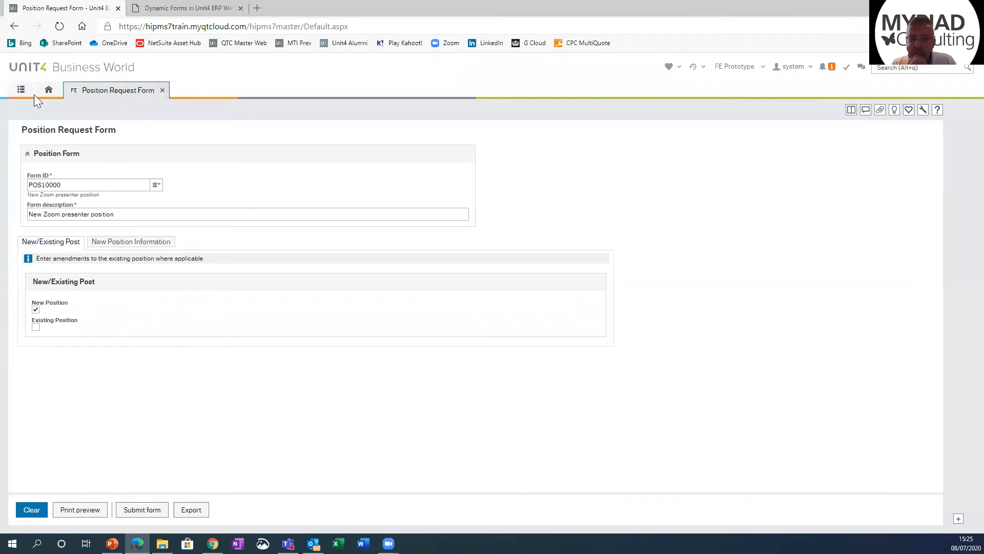
left_click(21, 91)
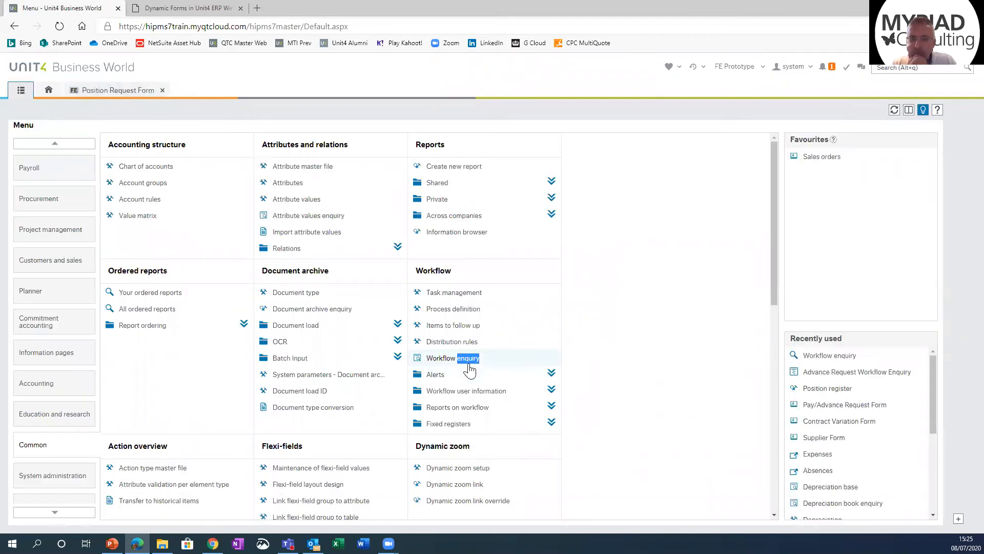
left_click(474, 410)
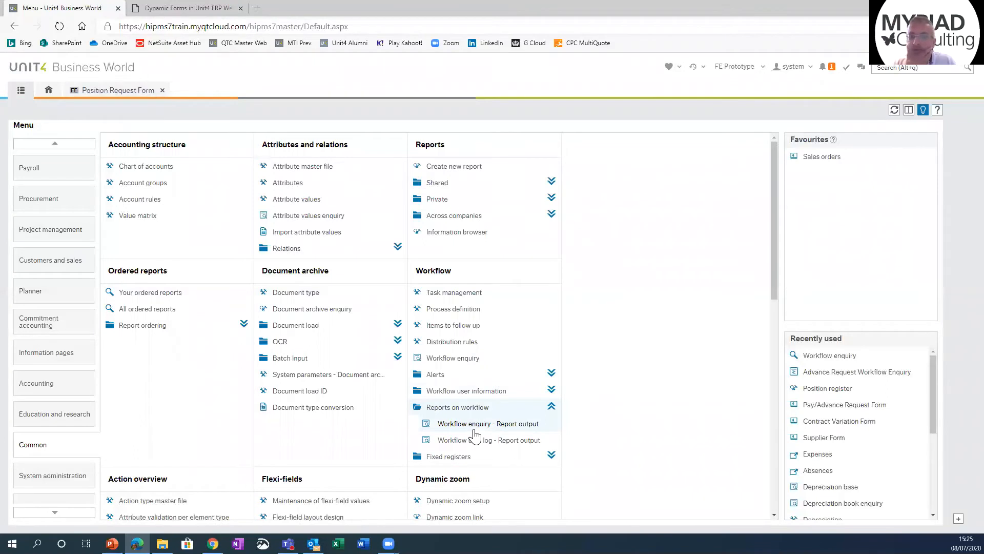
left_click(476, 431)
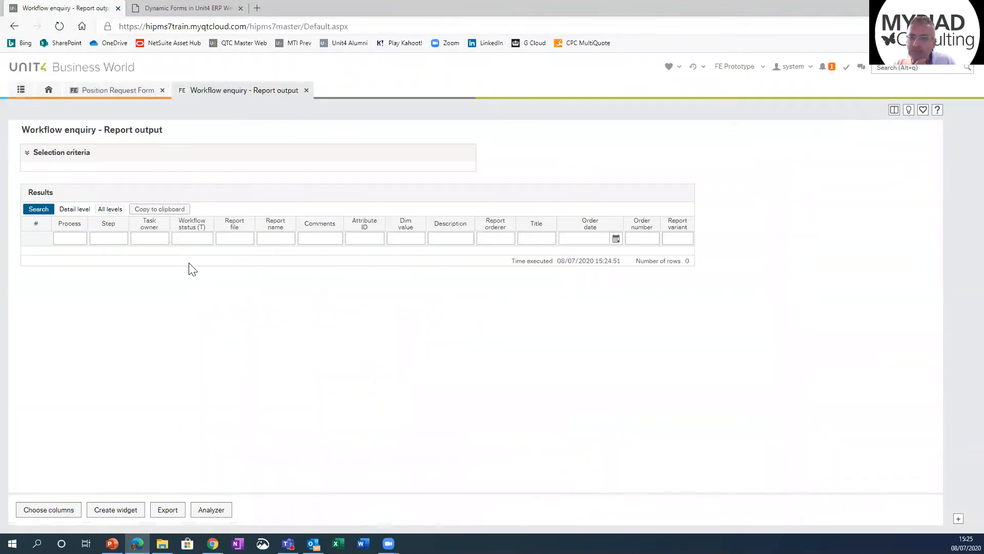
left_click(38, 209)
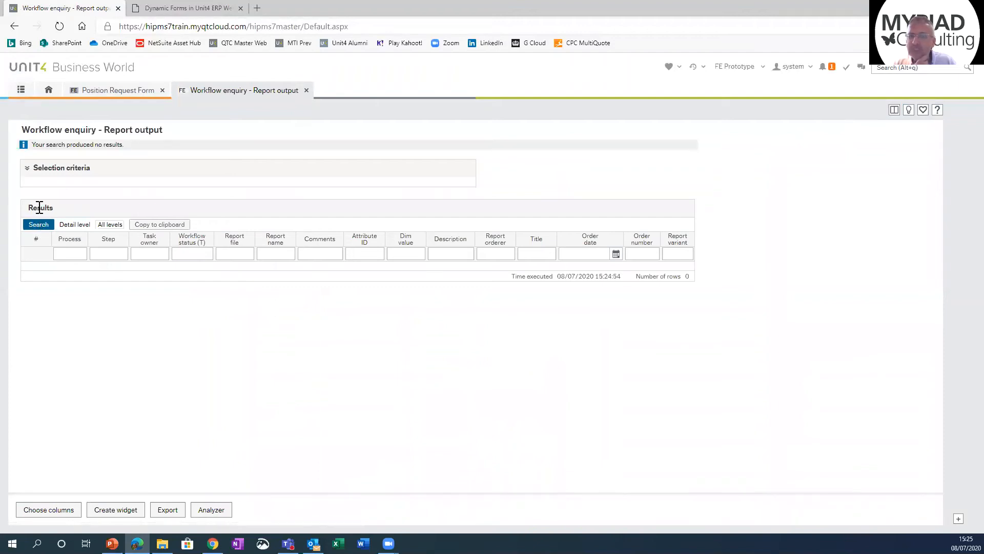
Step: Reopen Workflow enquiry - Report output, repeat the unfiltered search, and close the enquiry
left_click(306, 90)
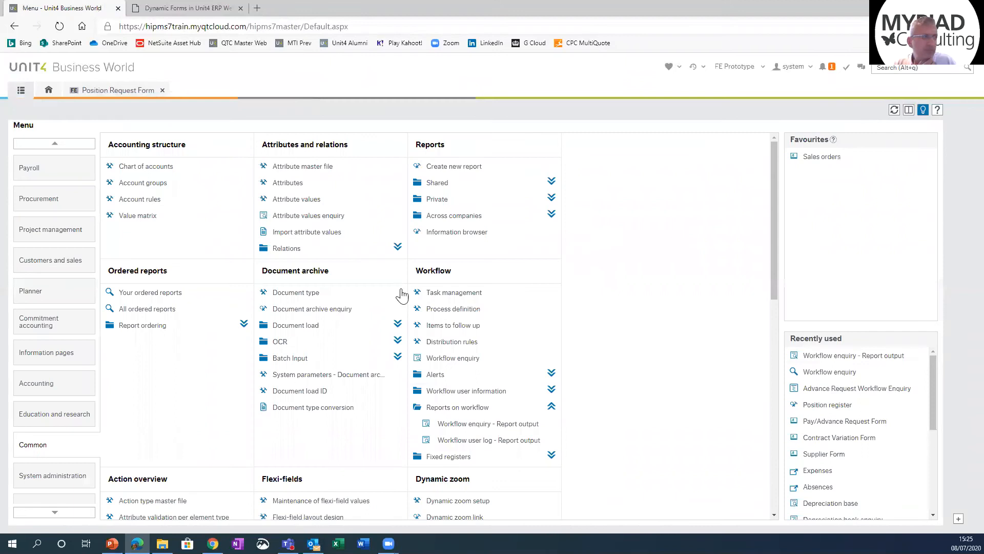
scroll(500, 399, "down", 1)
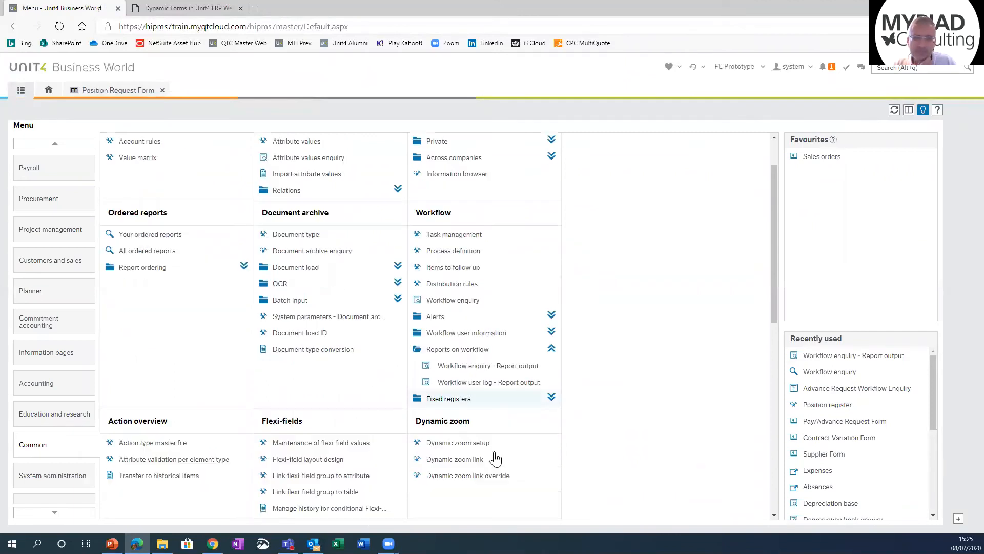
left_click(499, 374)
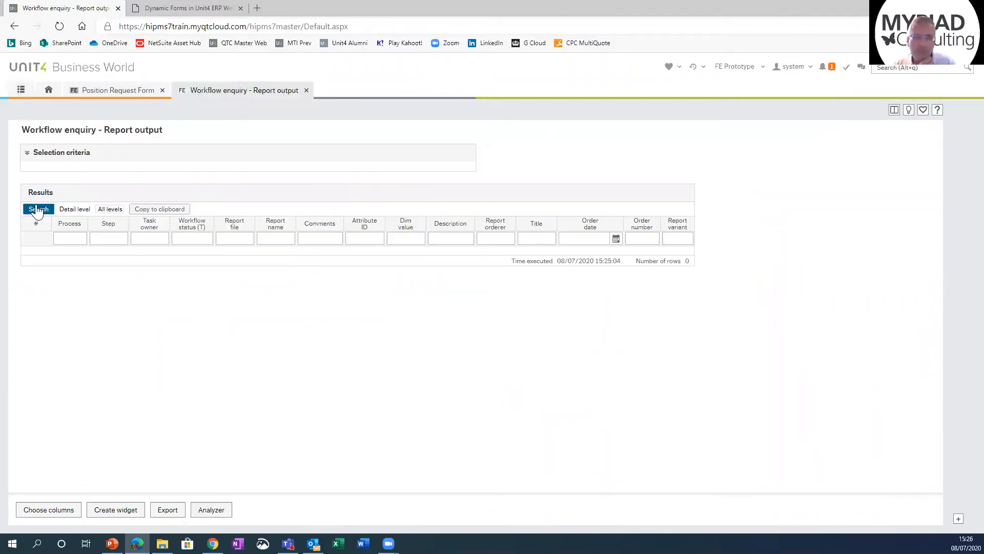
left_click(34, 209)
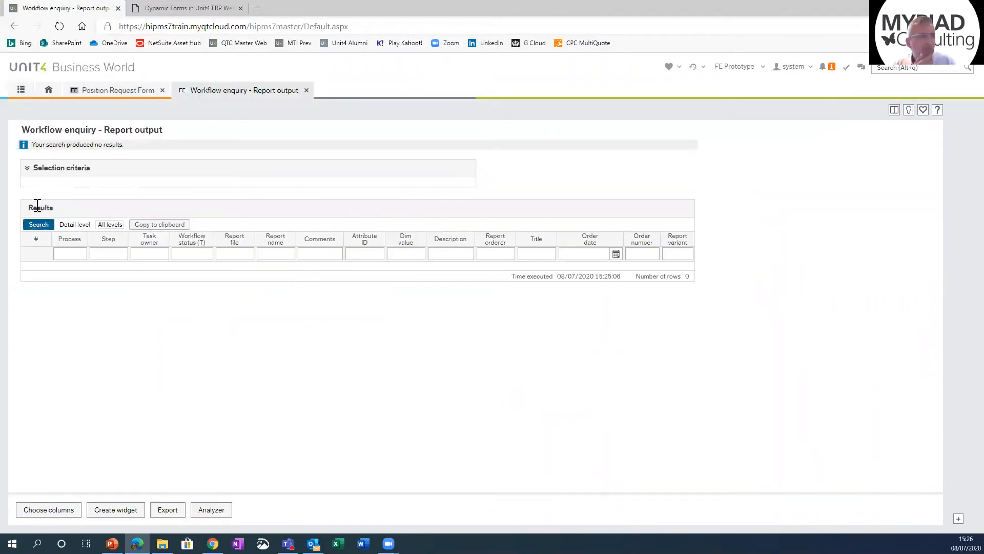
left_click(306, 90)
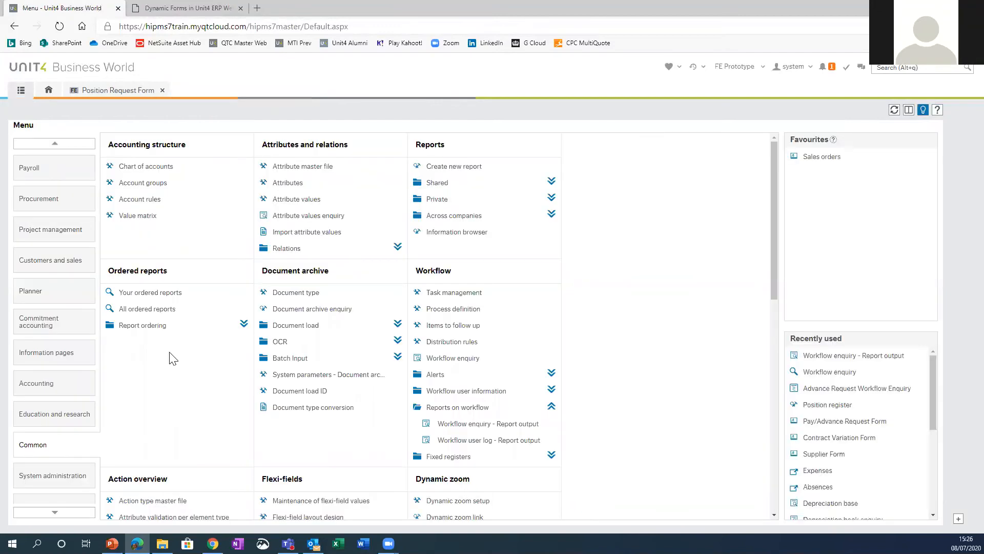
Step: Try to view the Position Form (X083) entries in Items to follow up, and leave that window
left_click(446, 324)
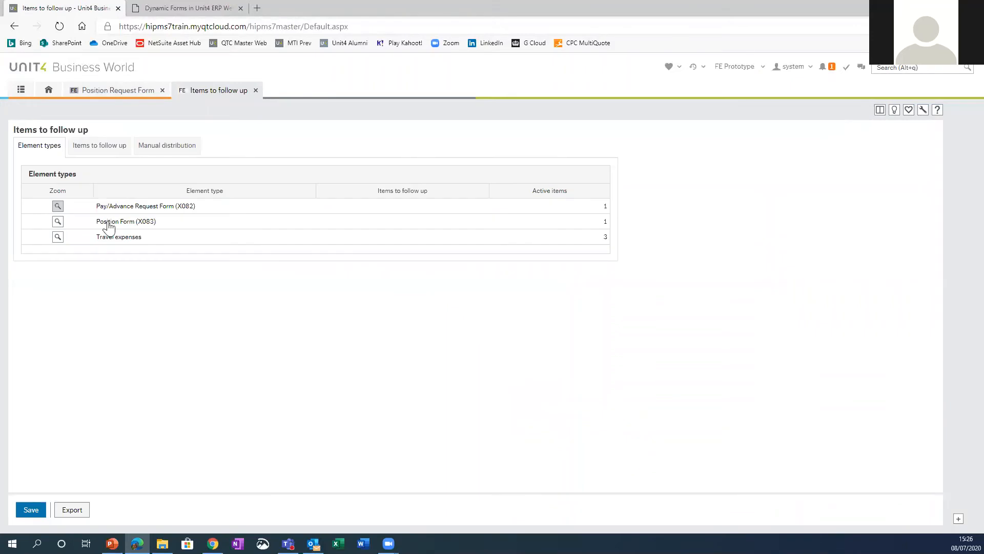
left_click(57, 222)
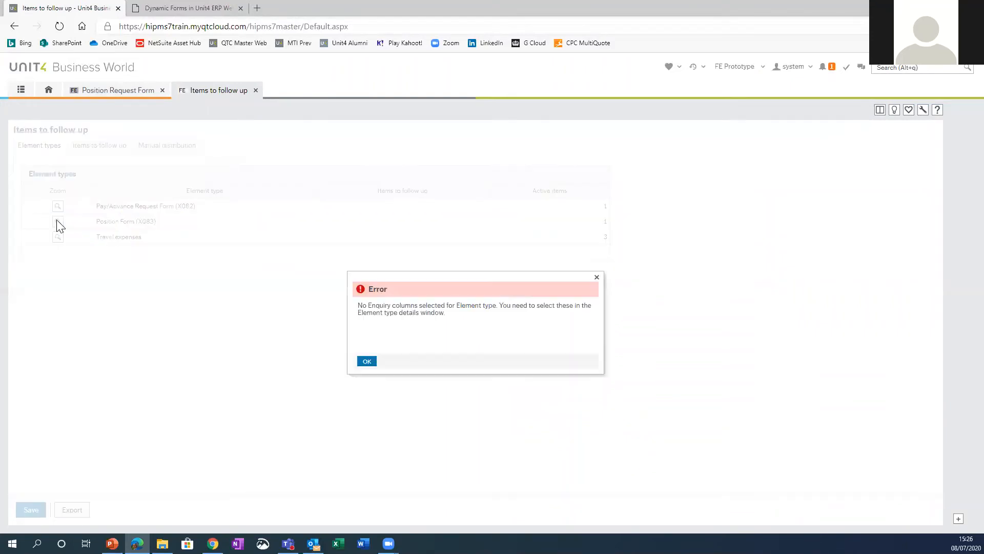
left_click(365, 362)
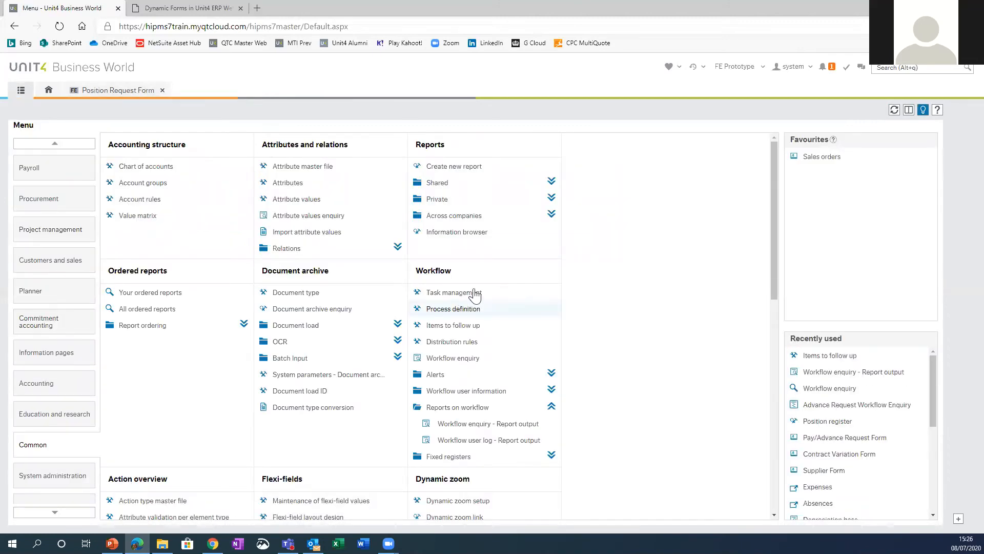
Step: Open the HR Position Form process in Process definition and inspect the HR Check step's setup
left_click(464, 309)
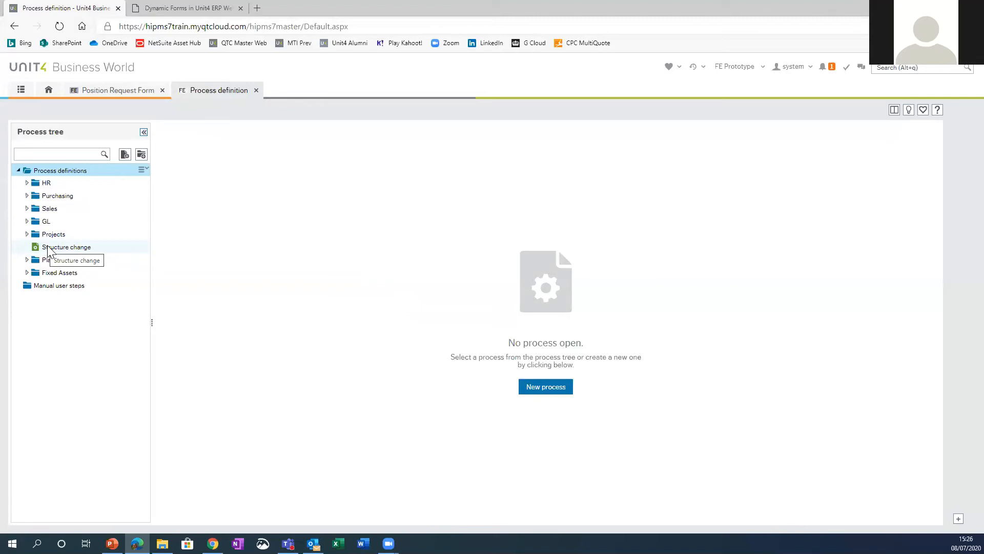
left_click(27, 183)
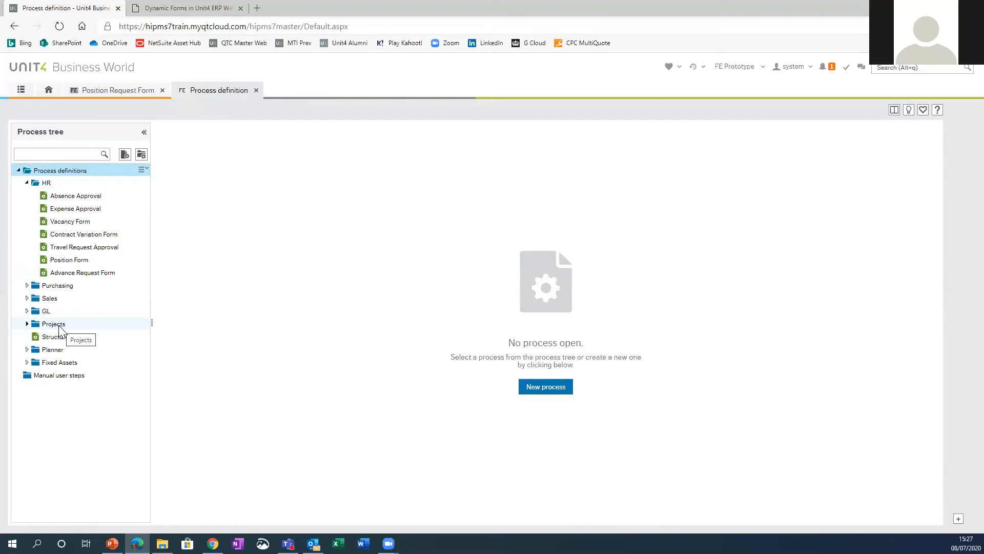
left_click(83, 258)
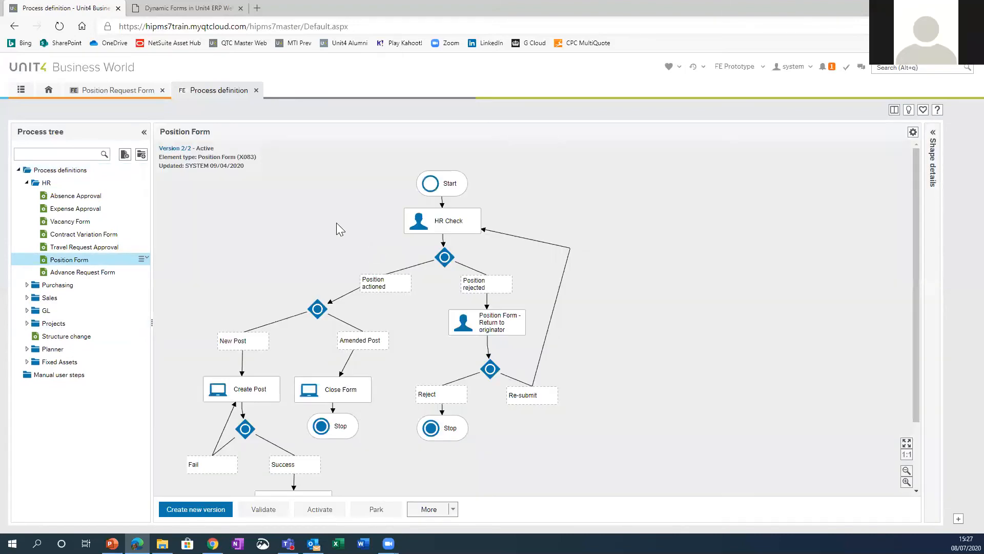
left_click(454, 225)
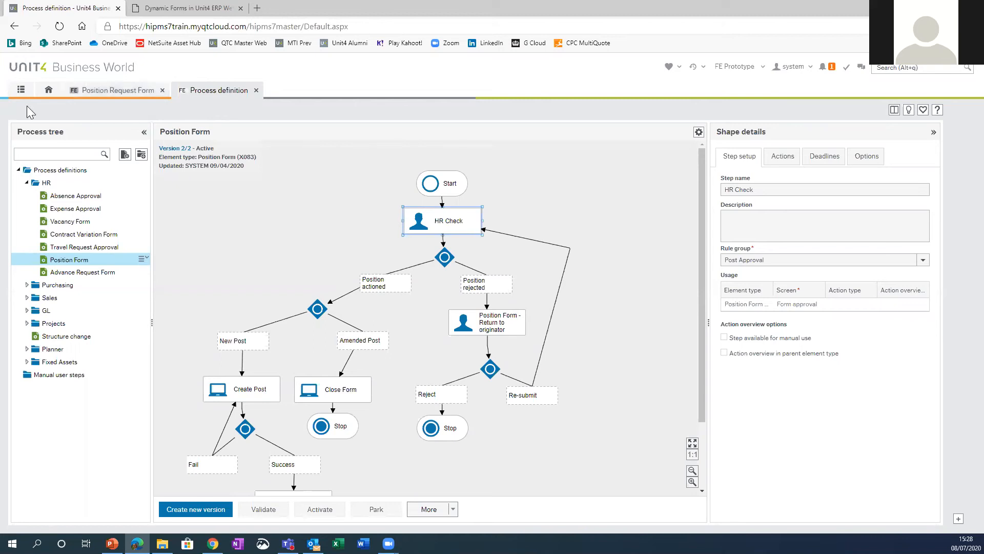
Step: Look over the available forms and return to the Position Form process definition
left_click(21, 90)
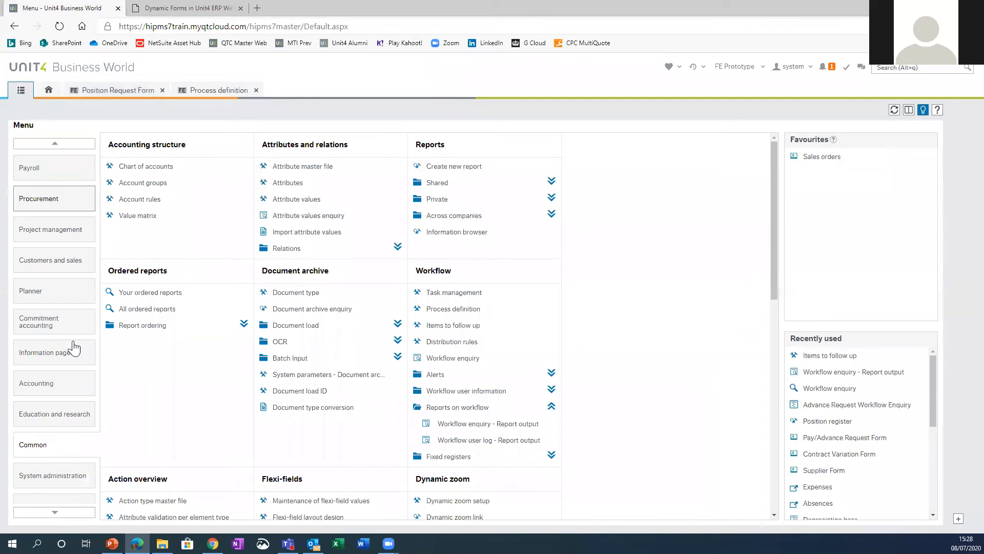
scroll(57, 226, "up", 4)
scroll(56, 216, "up", 1)
left_click(56, 202)
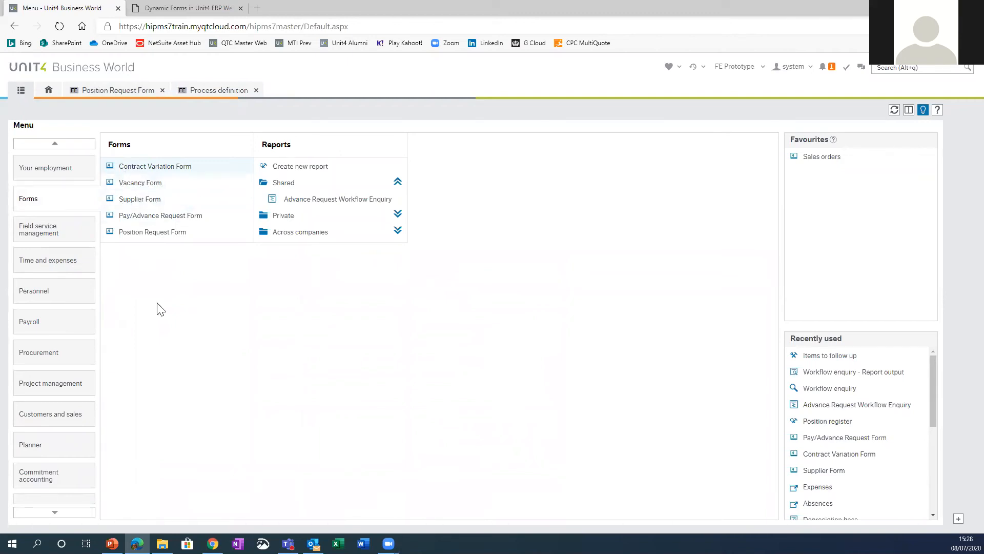
left_click(216, 93)
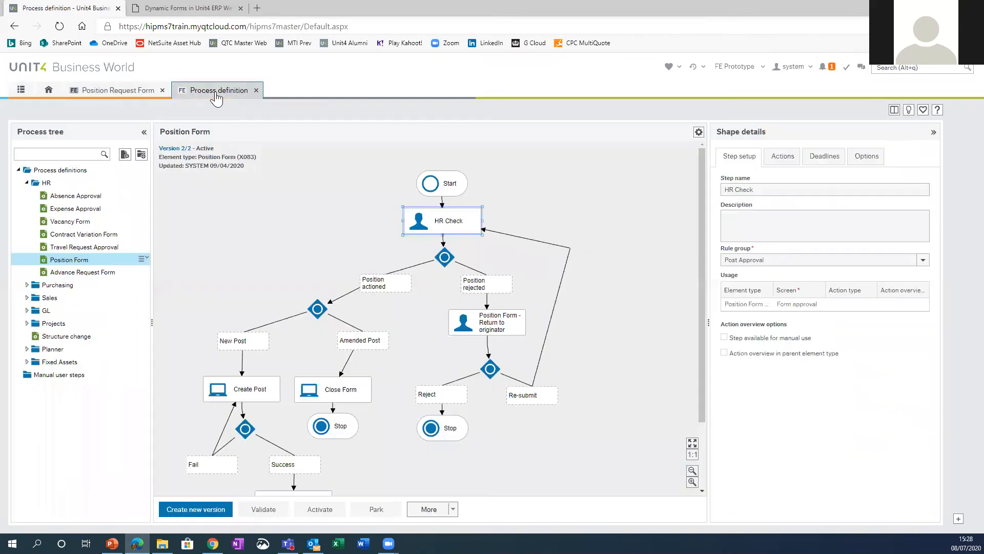
left_click(20, 95)
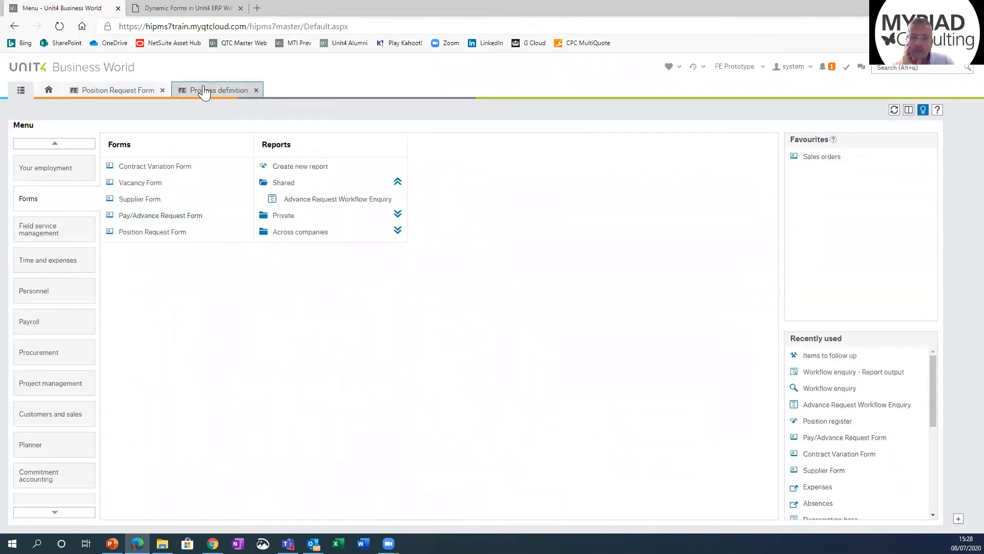
left_click(203, 92)
Step: Open Distribution rules from the Common workflow functions, and glance back at the open position request and process definition
left_click(21, 93)
scroll(45, 462, "down", 5)
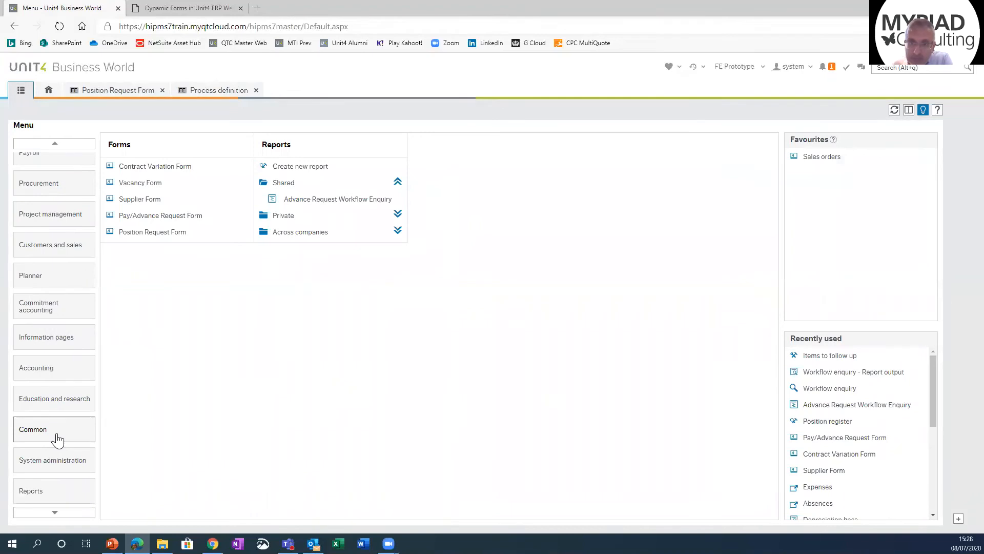
left_click(51, 436)
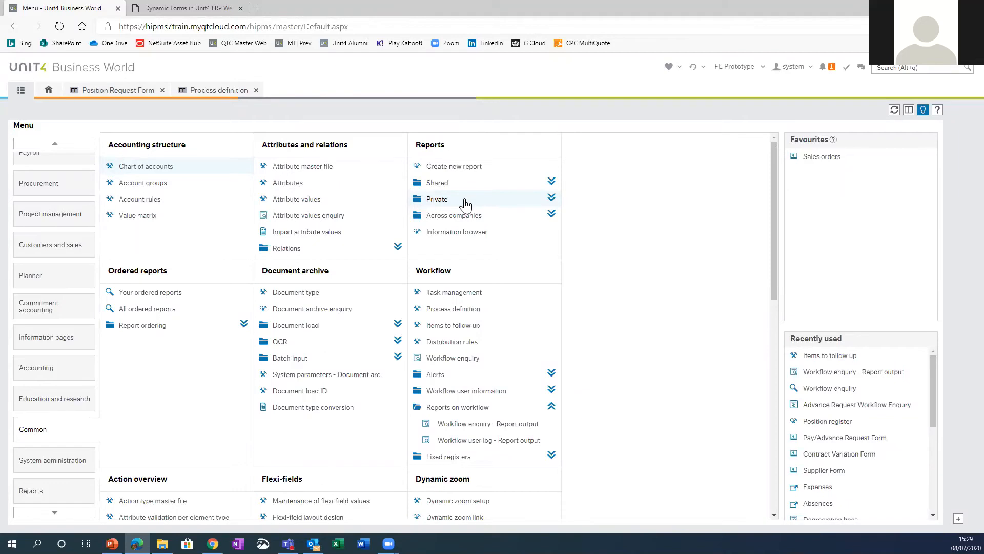
left_click(453, 342)
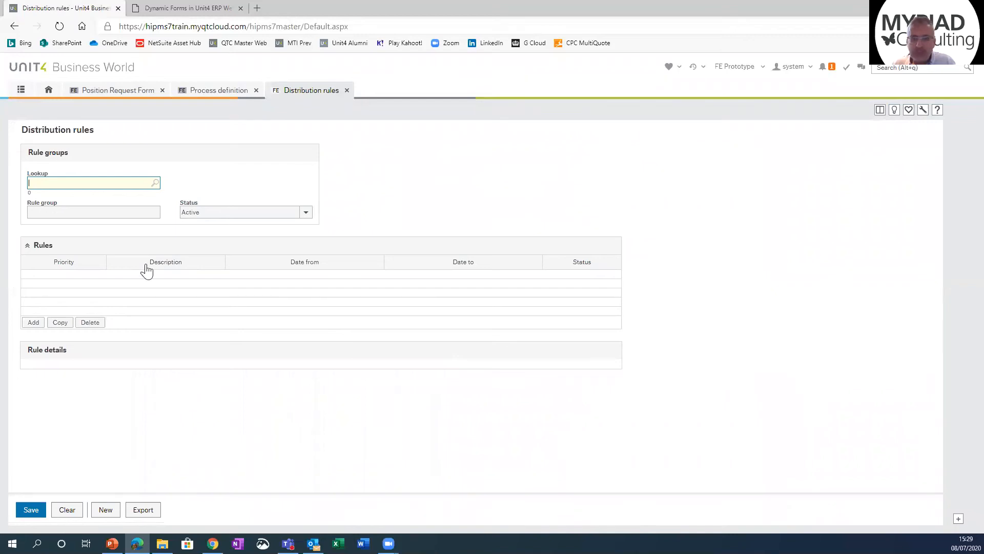
left_click(114, 96)
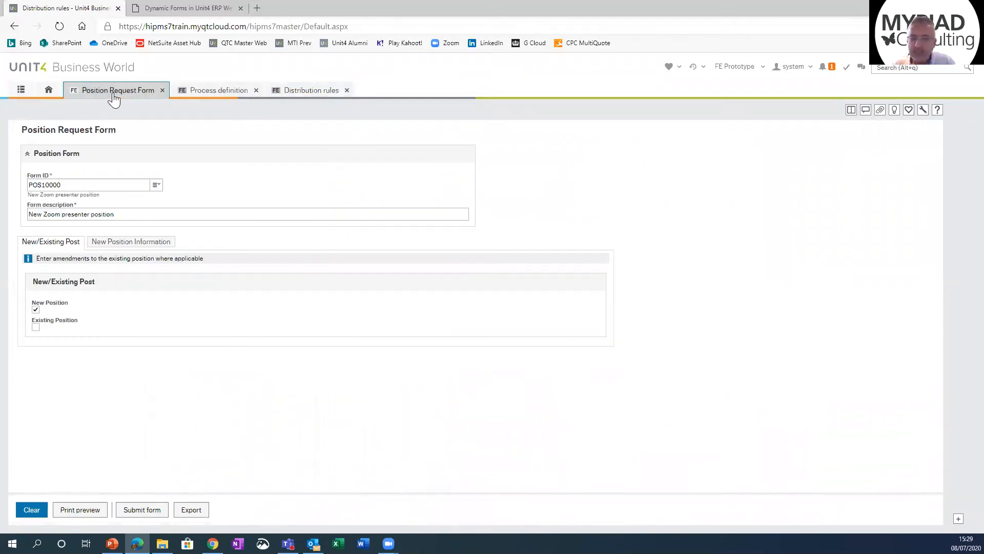
left_click(191, 94)
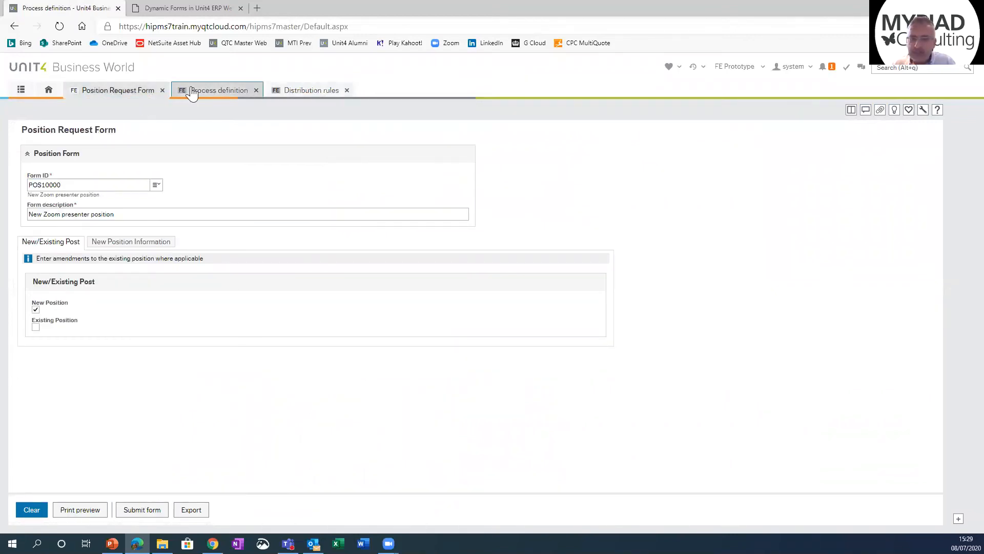
left_click(285, 95)
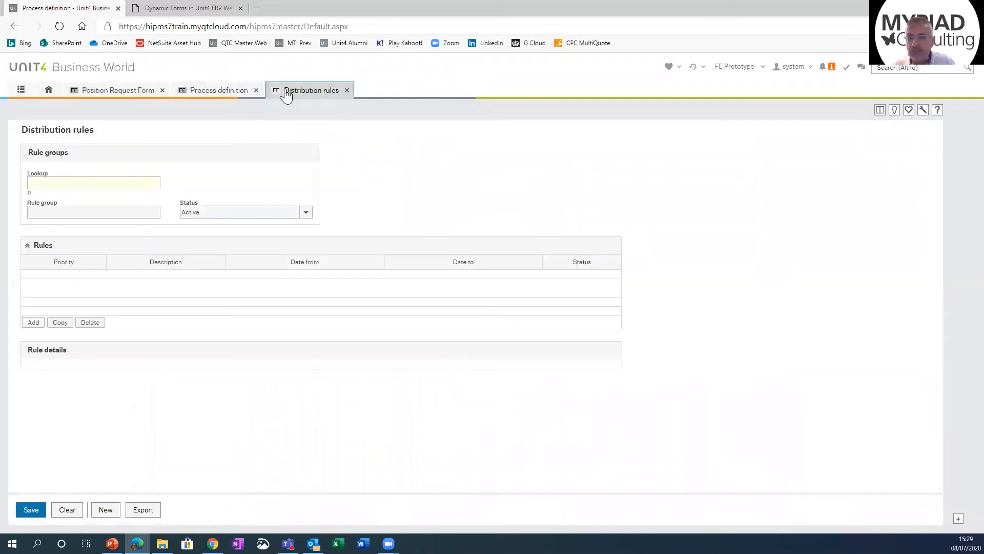
Step: Look up the Post Approval rule group and examine its rule details and routing
left_click(83, 183)
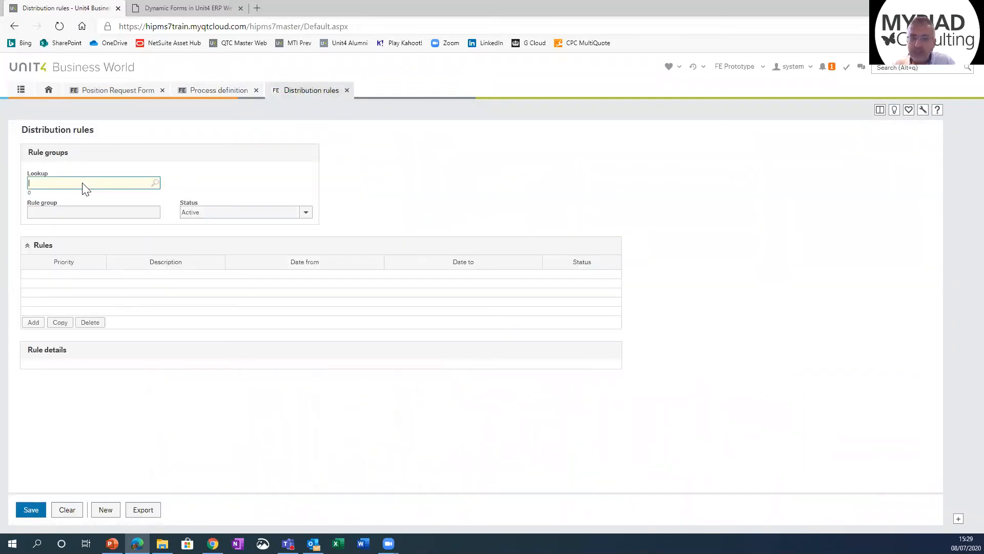
type("post")
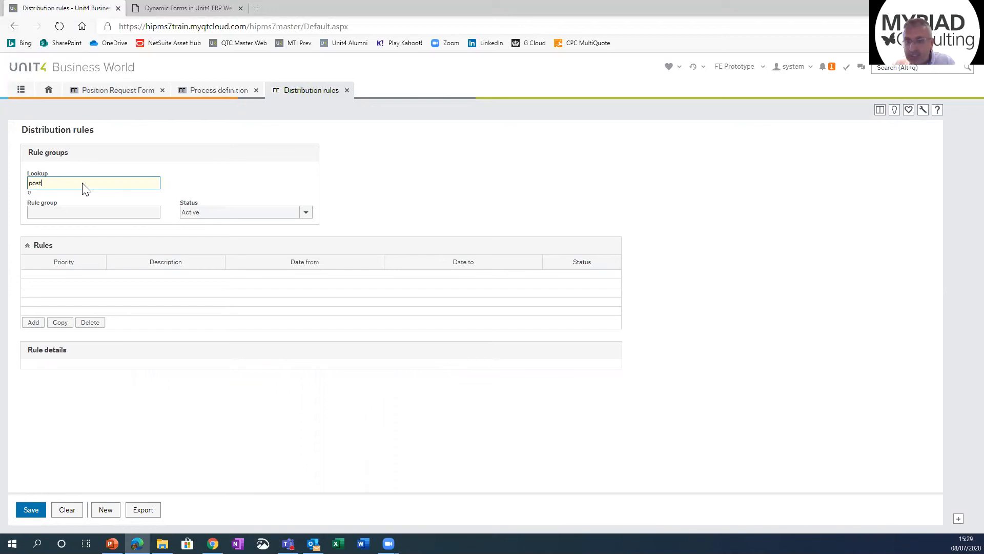
key("Tab")
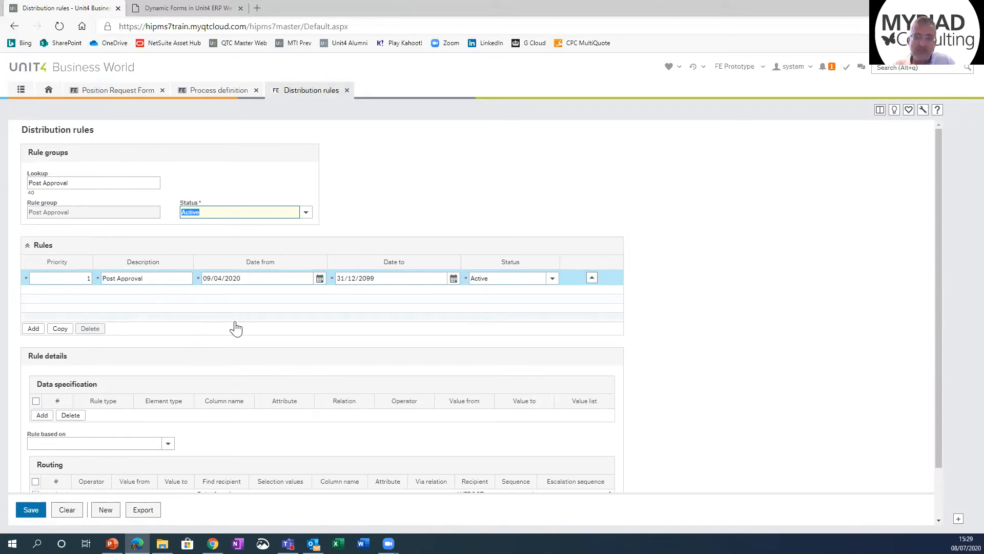
scroll(236, 328, "down", 2)
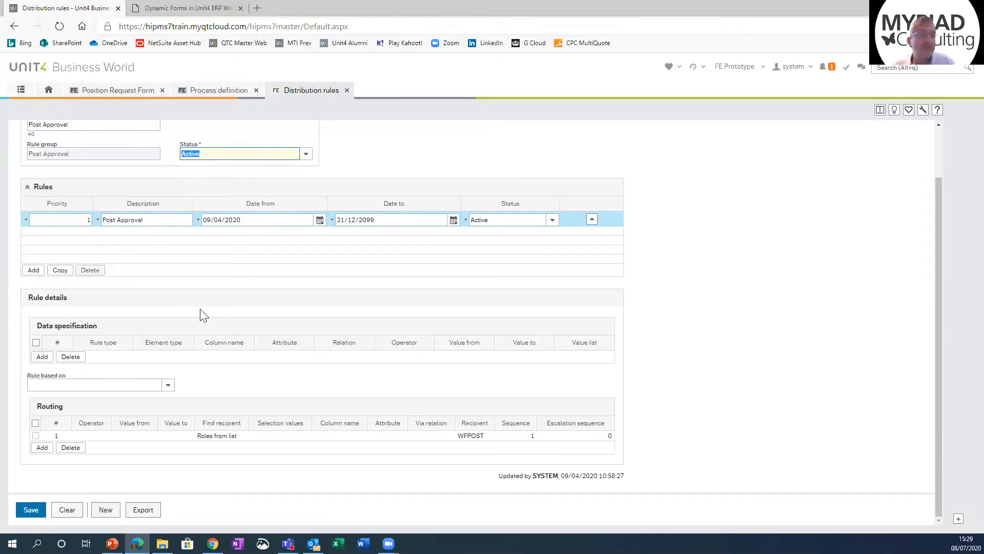
scroll(202, 314, "up", 2)
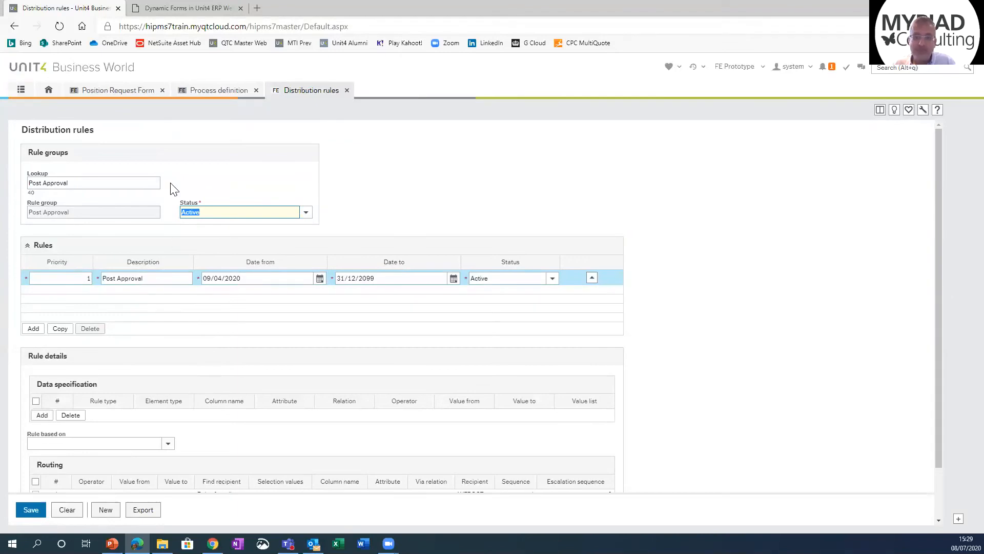
Step: Look up the WFPOST role in the Role master file and view its members
left_click(21, 90)
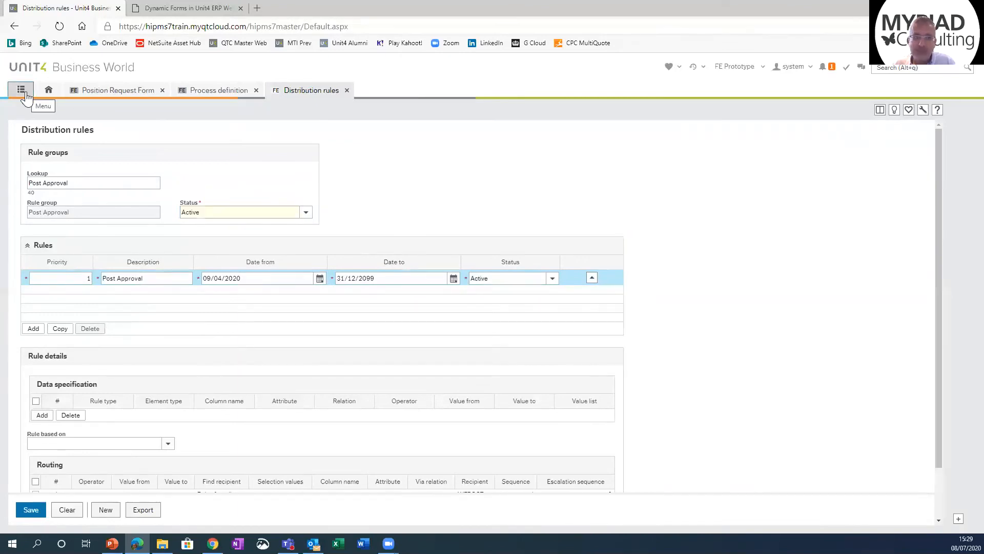
left_click(49, 461)
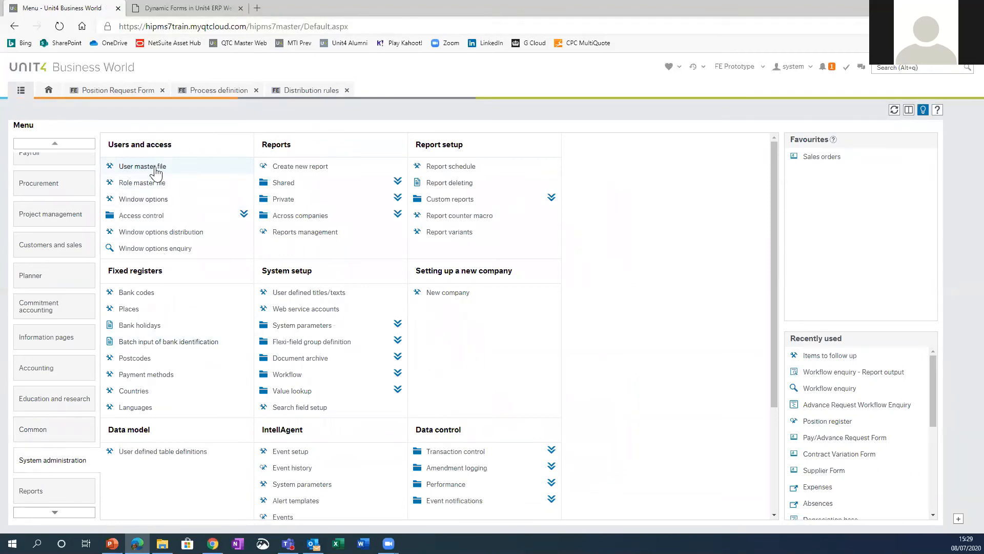
left_click(147, 183)
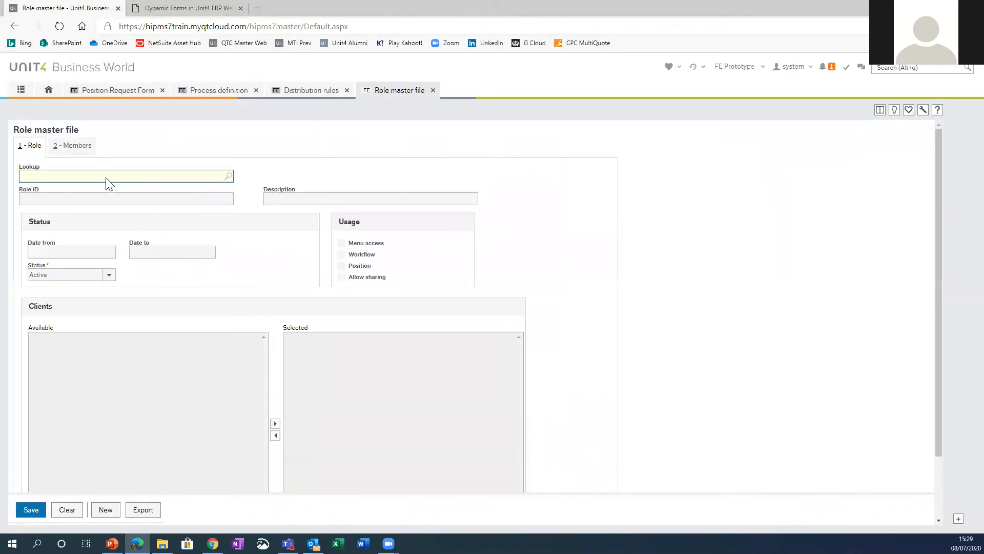
type("wf")
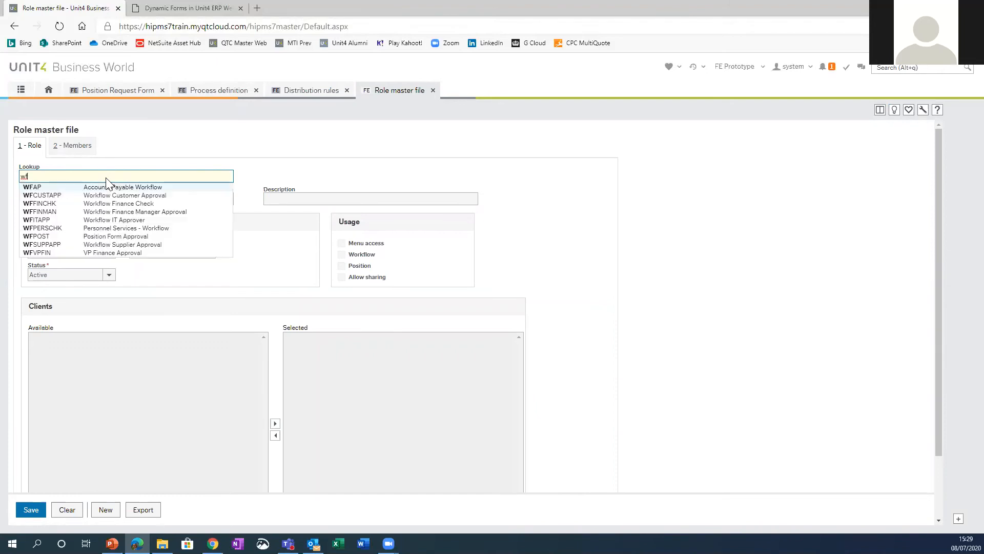
left_click(121, 236)
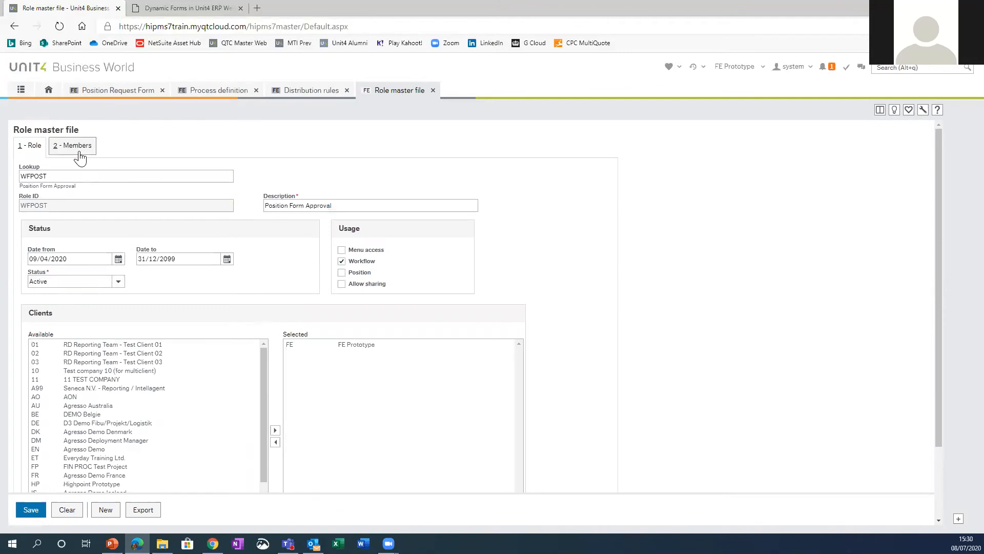
left_click(80, 154)
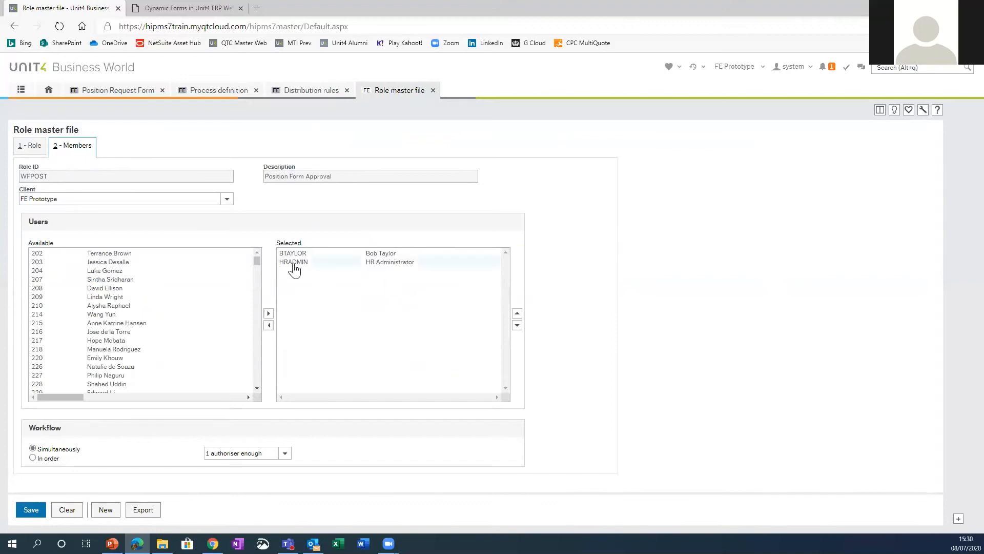
Step: Revisit the distribution rules and Position Form process definition, and show the list of available forms
left_click(306, 93)
left_click(228, 90)
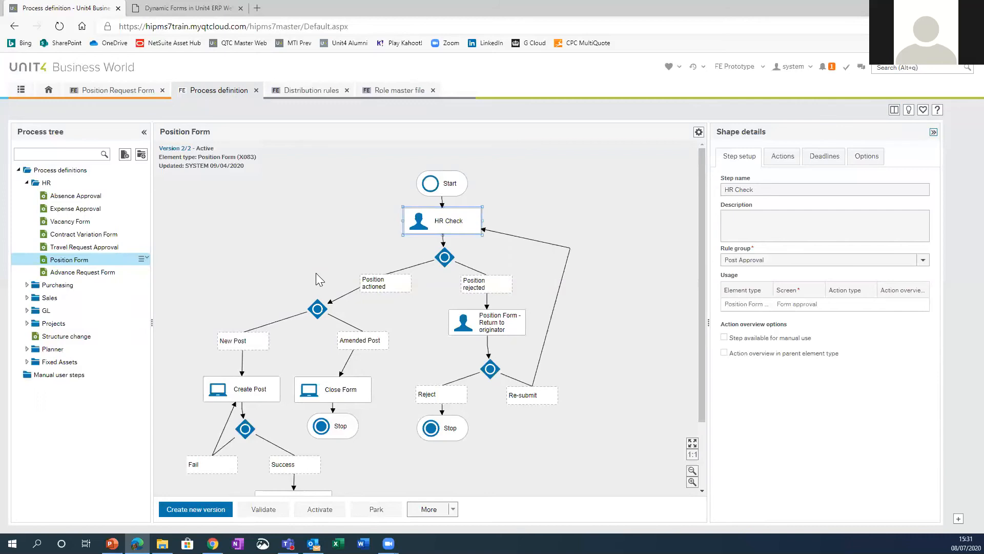
left_click(21, 89)
scroll(75, 211, "up", 4)
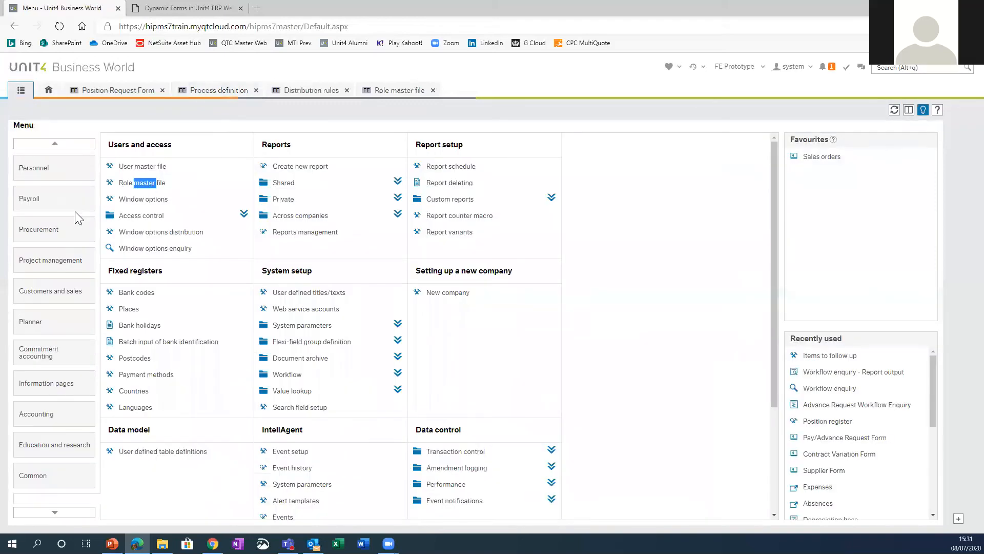
scroll(76, 219, "up", 1)
left_click(65, 188)
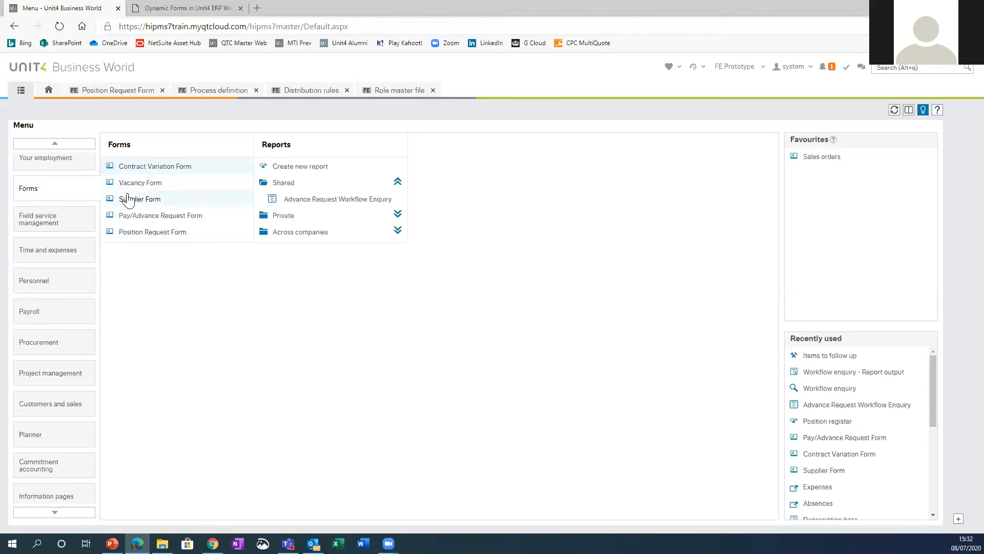
scroll(64, 220, "up", 1)
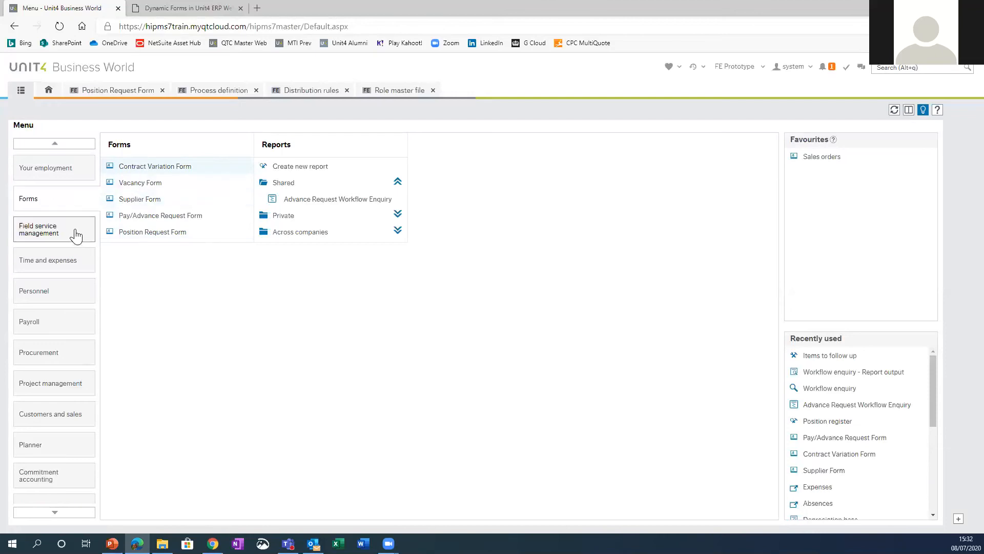
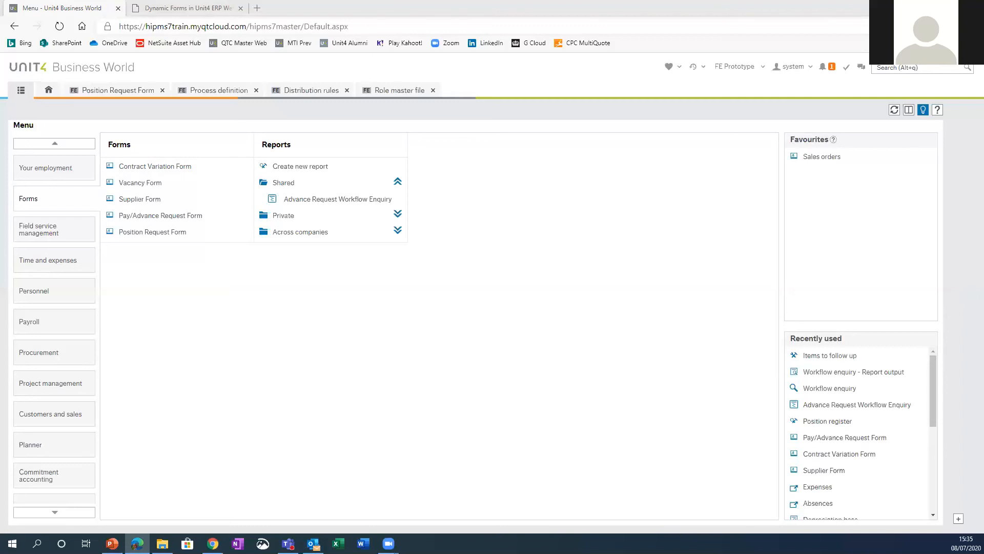
Step: Open a new Position Request Form, try the New Position option, and switch the request to Existing Position
left_click(129, 234)
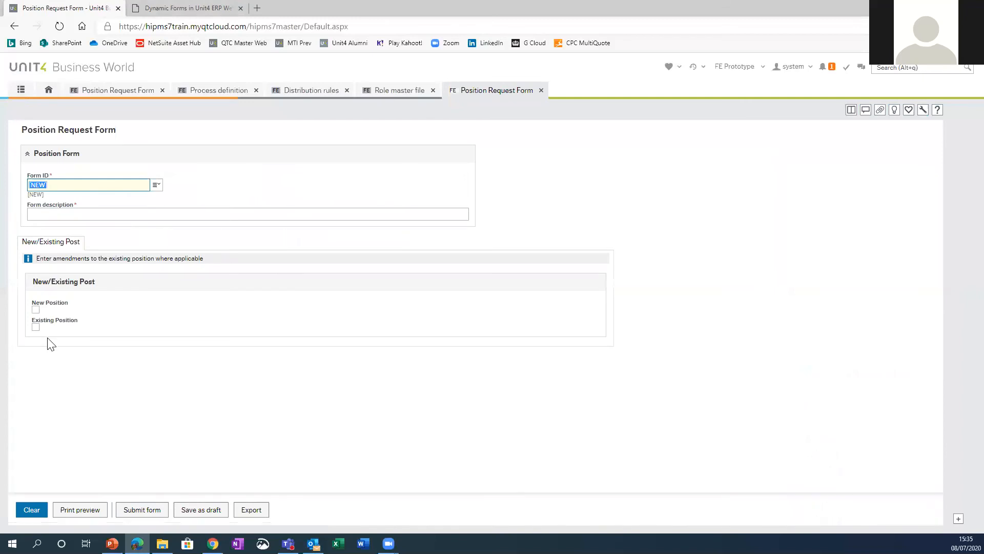
left_click(35, 309)
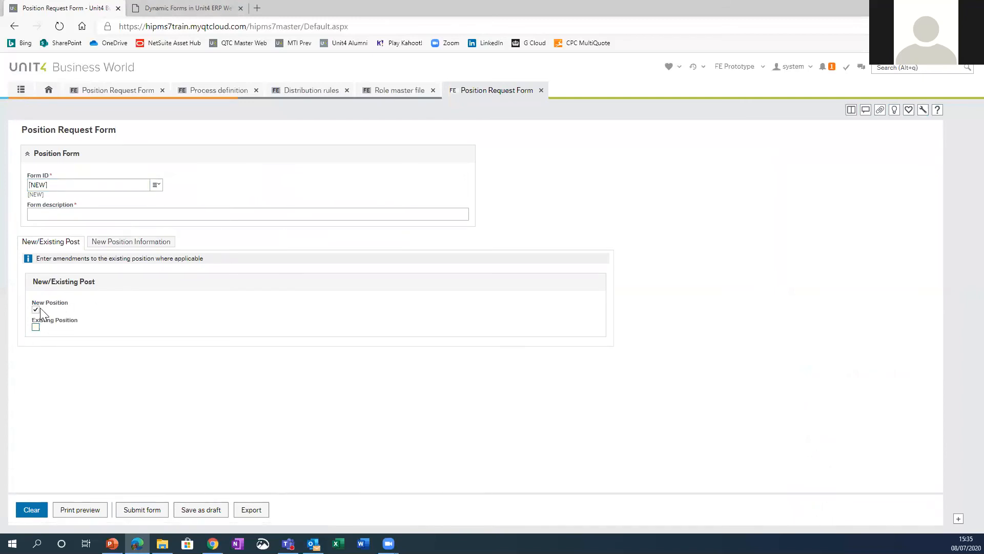
left_click(37, 326)
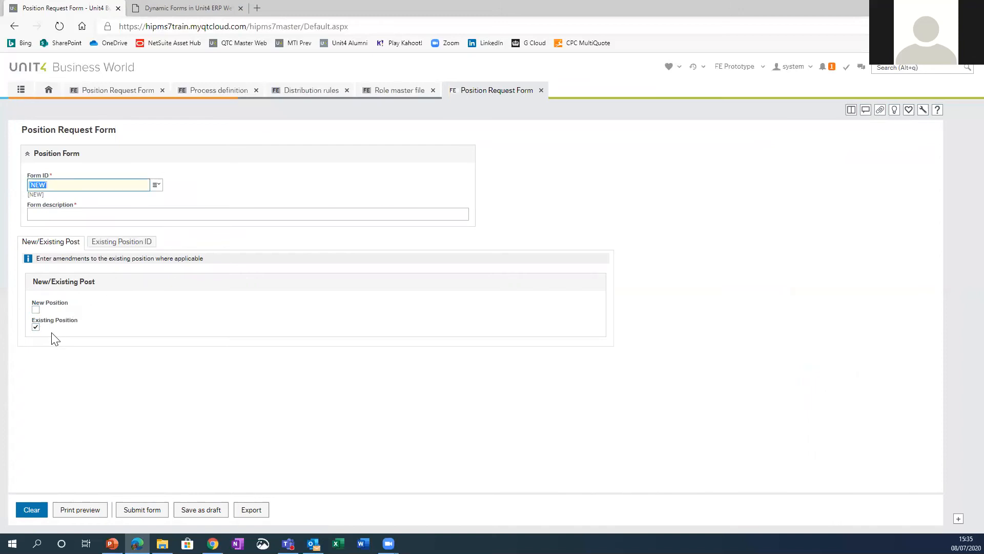
Step: In the Existing Position ID section, select position number 100009, Finance Manager, to load its current details
left_click(120, 247)
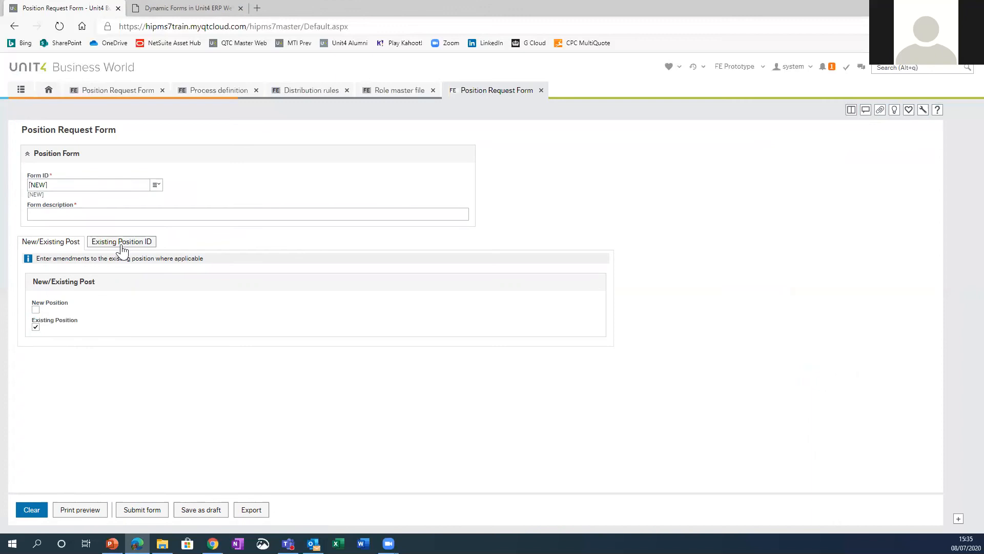
left_click(50, 314)
key("space")
left_click(104, 405)
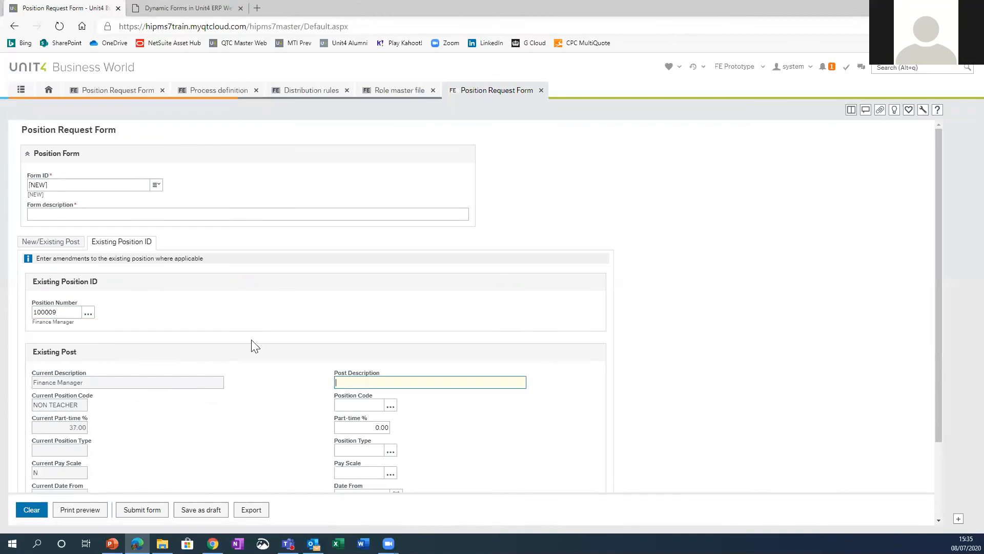
Step: Review the Finance Manager post's current details beside the amendment fields, and revisit the New/Existing Post choice
scroll(275, 368, "down", 2)
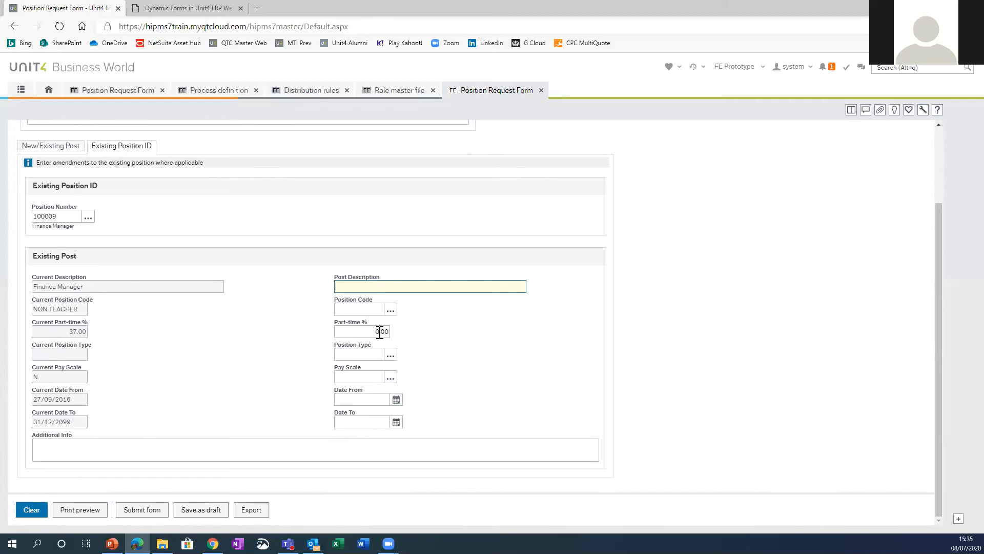
left_click(58, 146)
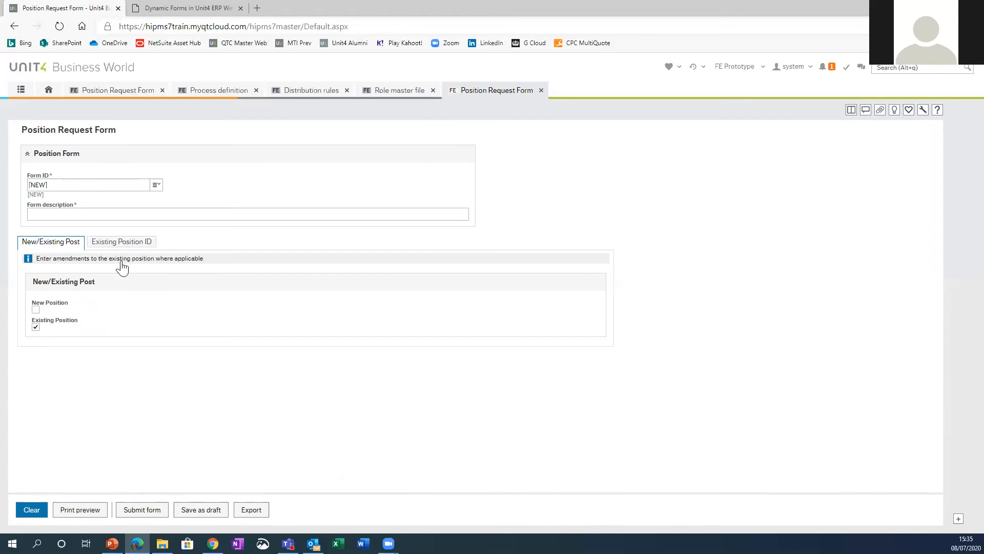
left_click(138, 245)
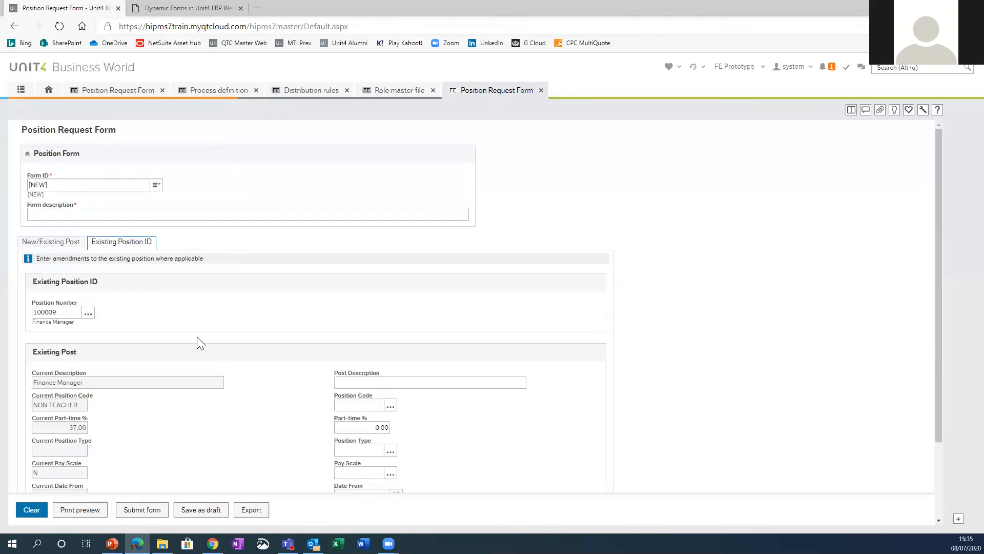
scroll(164, 404, "down", 2)
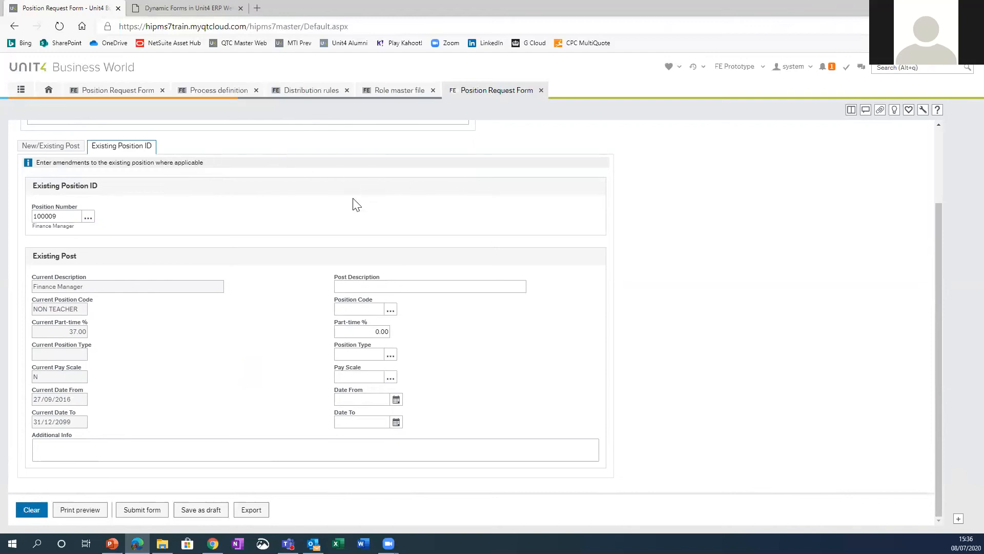
left_click(59, 147)
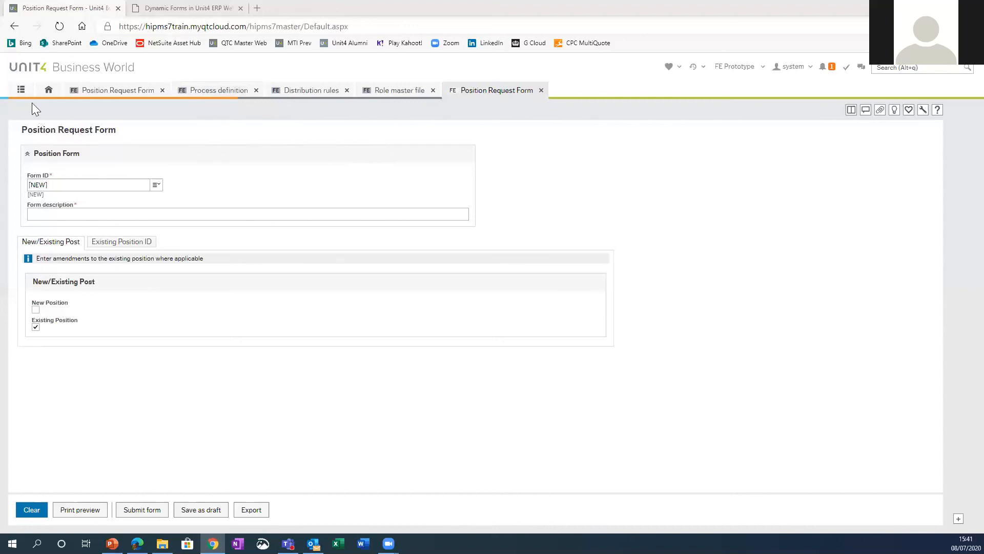
Step: Open the Contract Variation Form from the list of available forms
left_click(21, 91)
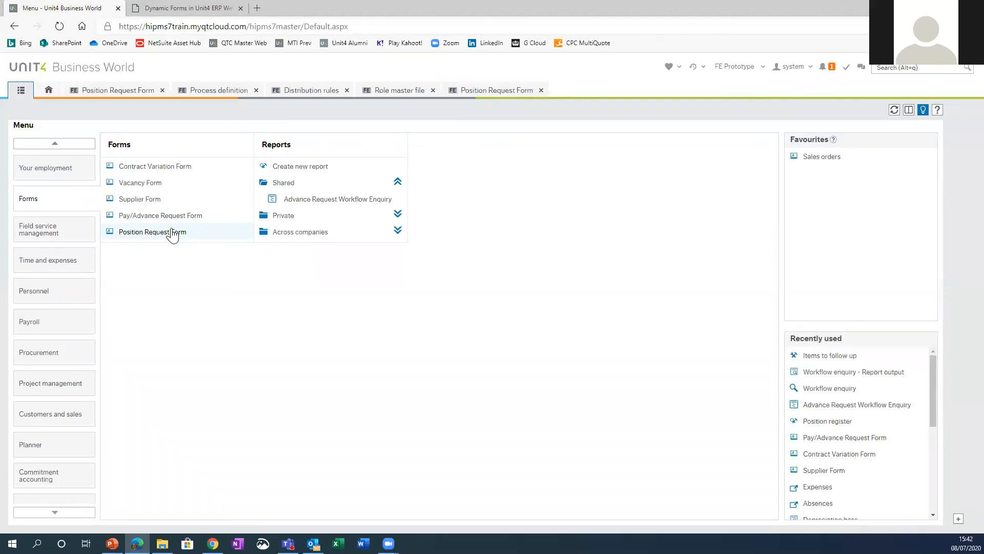
left_click(179, 167)
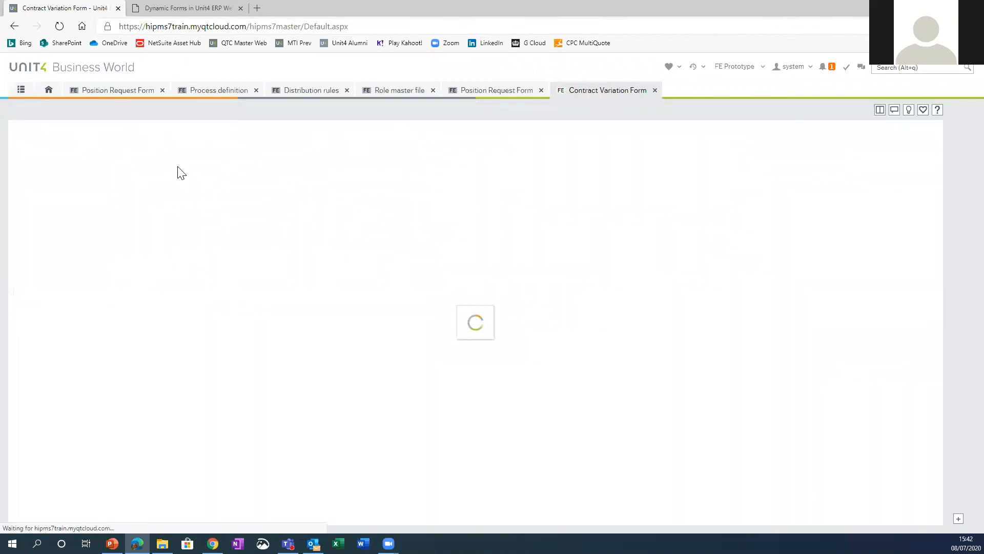